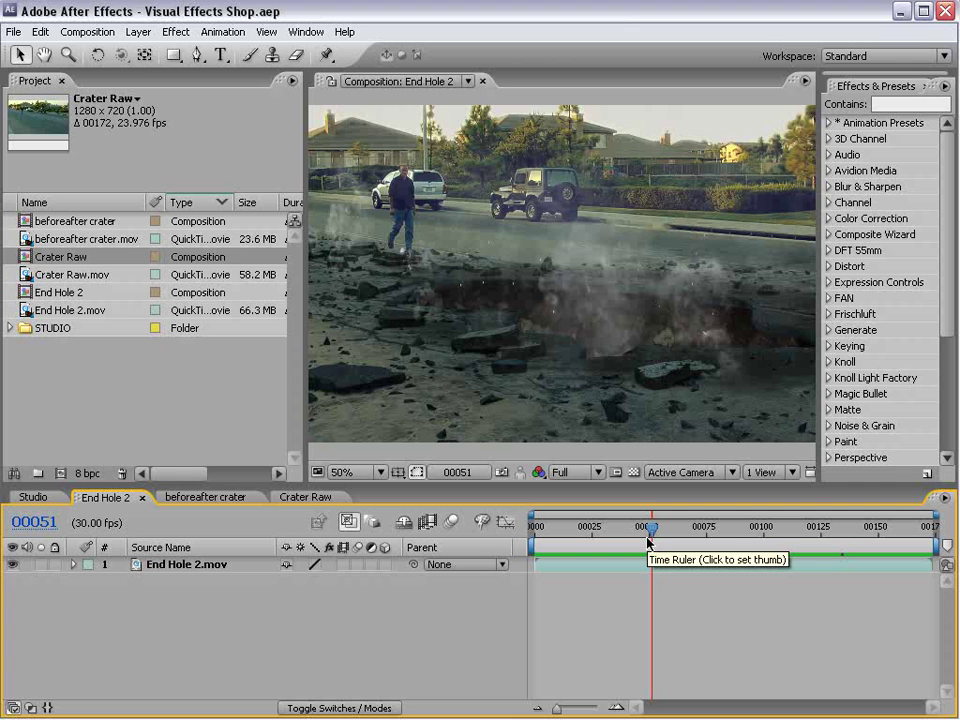
- Preview the crater shot, then view the Studio composition maximized and restore the workspace
mouse_move(649, 543)
mouse_down()
mouse_move(718, 533)
mouse_move(770, 600)
mouse_up()
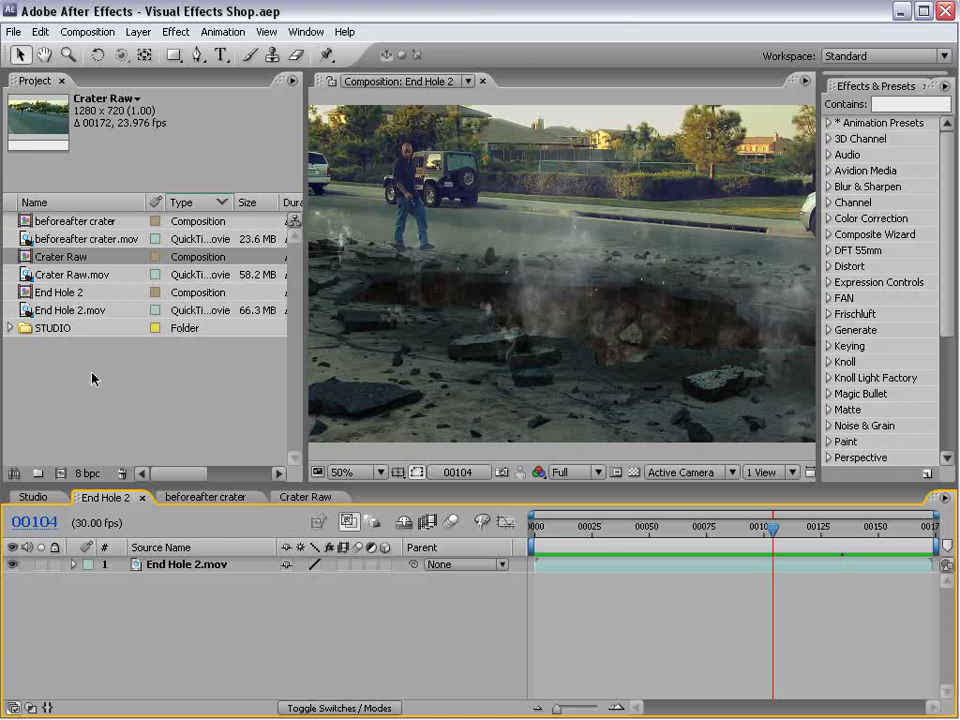
click(33, 497)
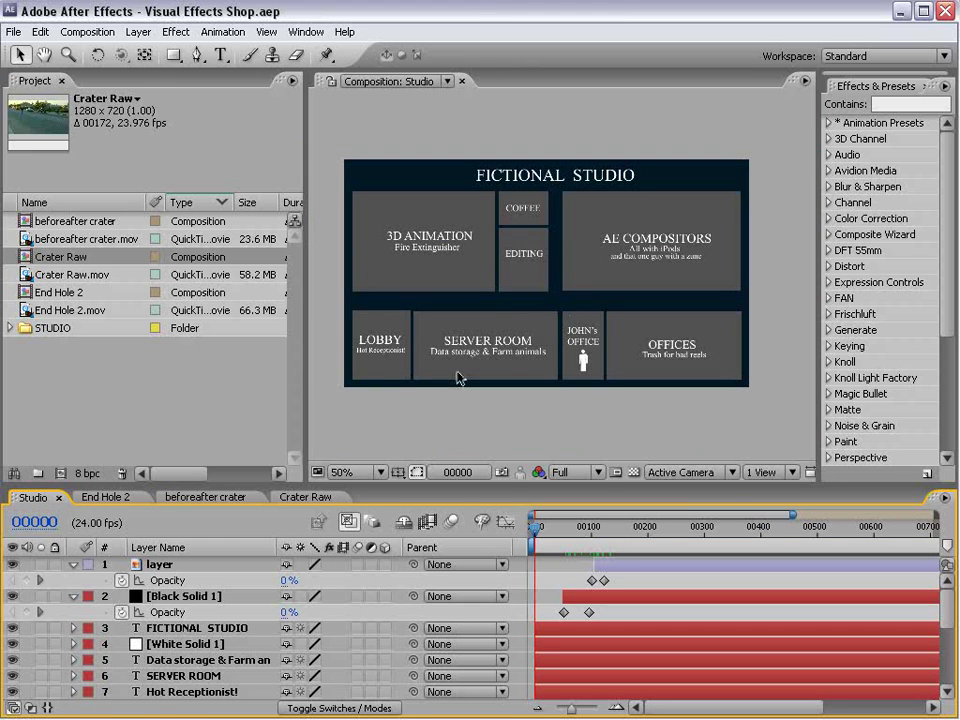
key(grave)
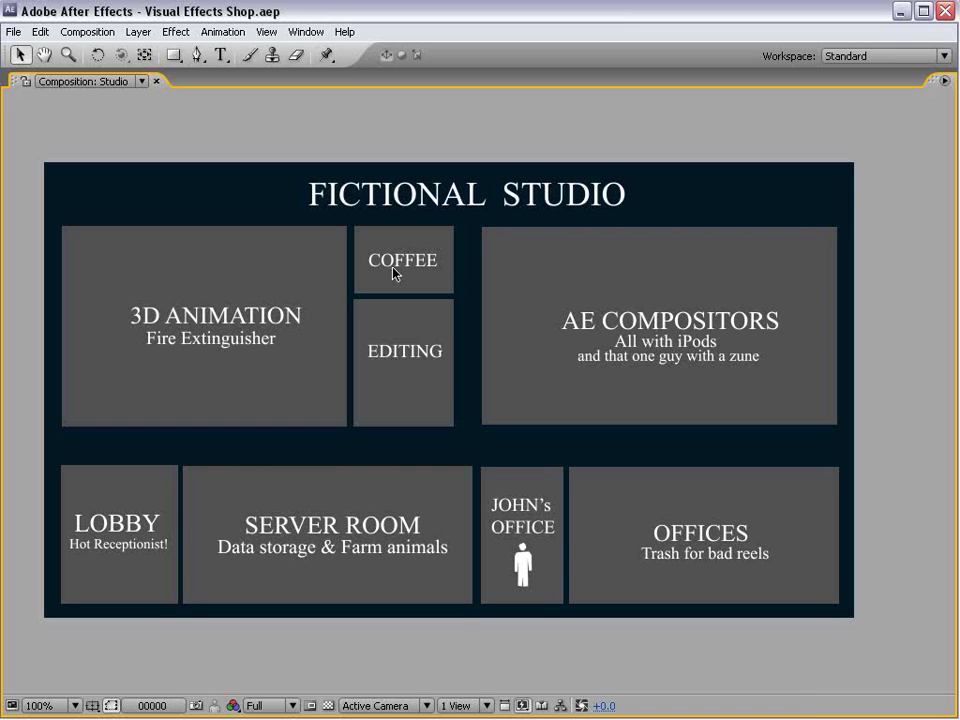
key(grave)
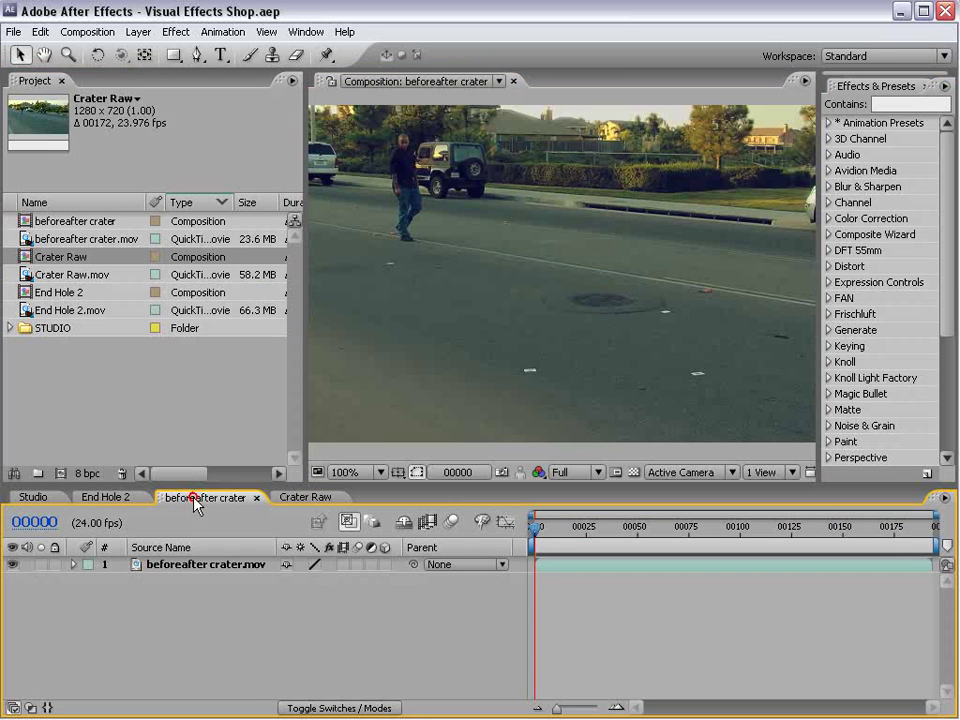
- Scrub the beforeafter crater shot from road to crater to smoke, then return to frame 0
click(200, 497)
drag(561, 546, 604, 548)
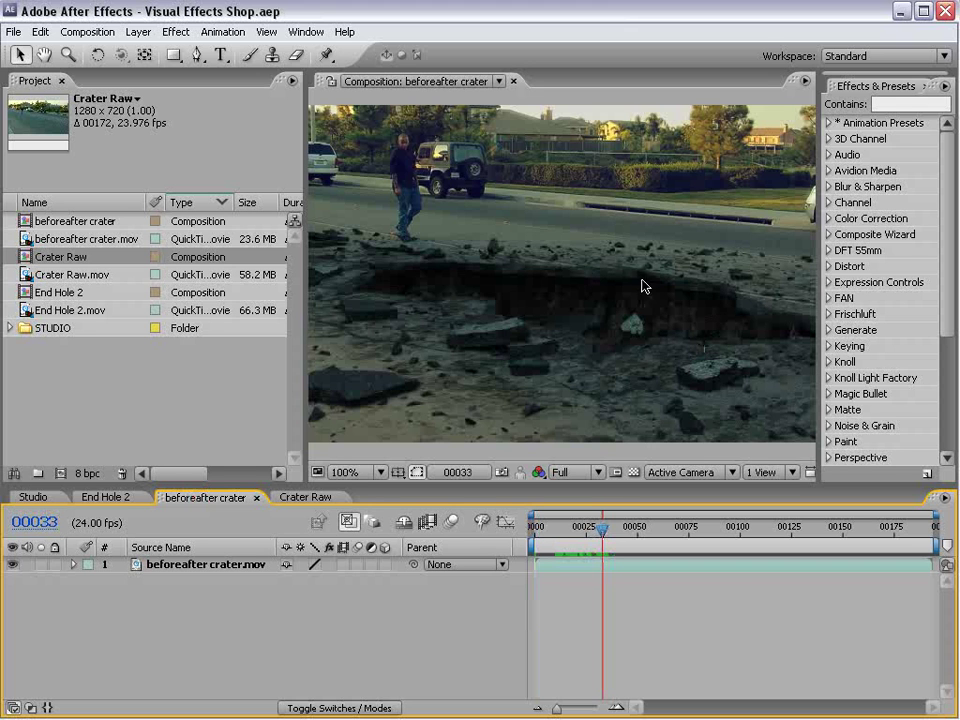
mouse_move(603, 527)
mouse_down()
mouse_move(697, 537)
mouse_move(752, 530)
mouse_up()
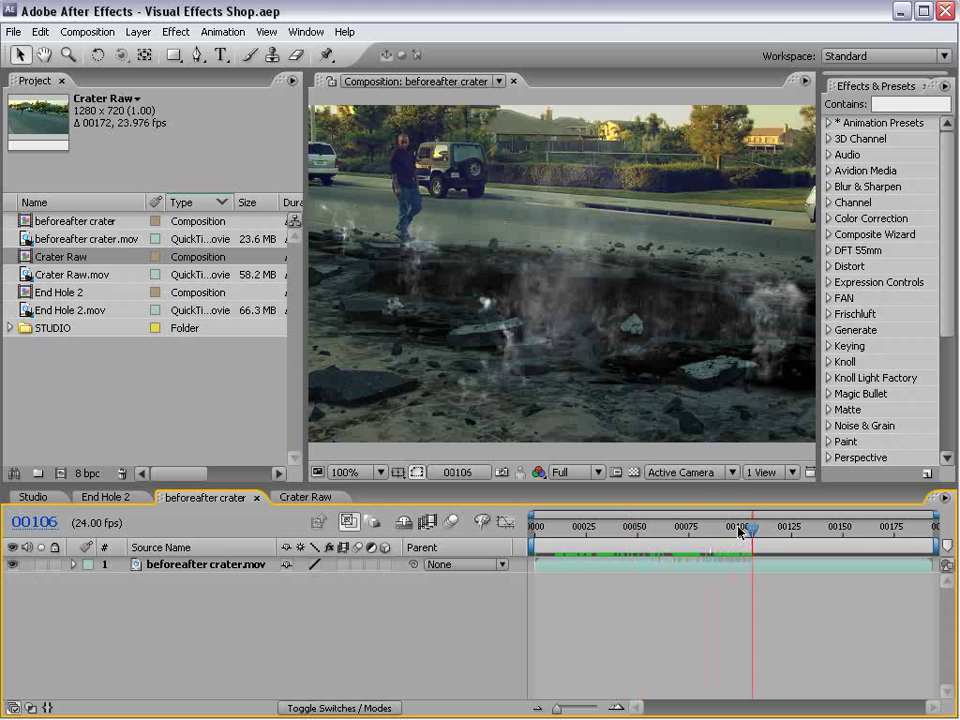
key(Page_Up)
key(Page_Up)
key(Page_Up)
key(Page_Up)
key(Page_Up)
key(Page_Up)
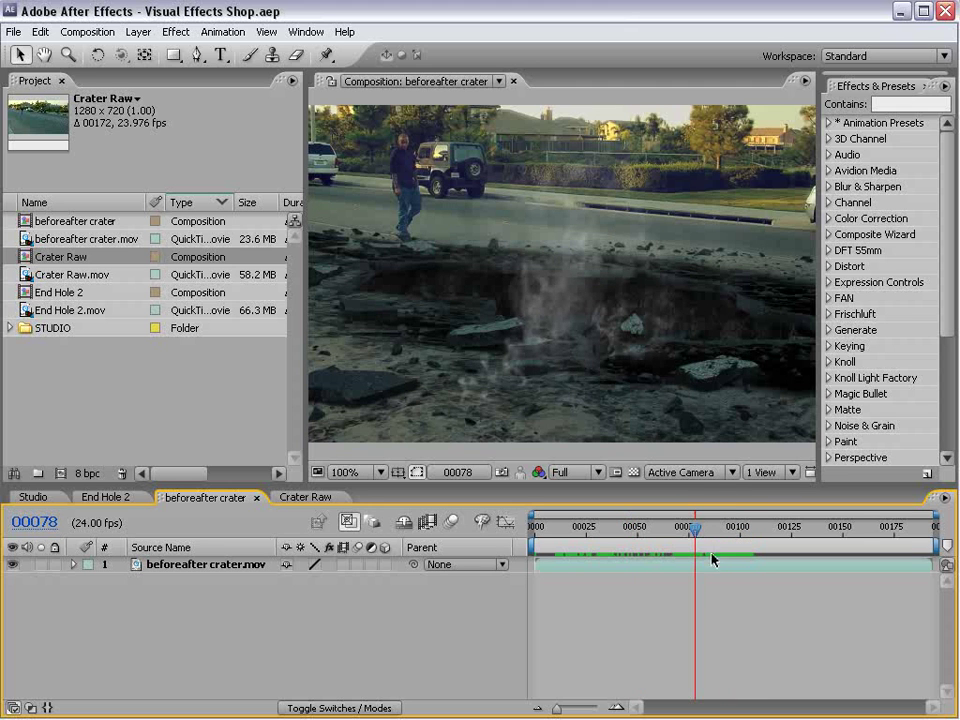
mouse_move(697, 547)
mouse_down()
mouse_move(595, 547)
mouse_move(650, 550)
mouse_up()
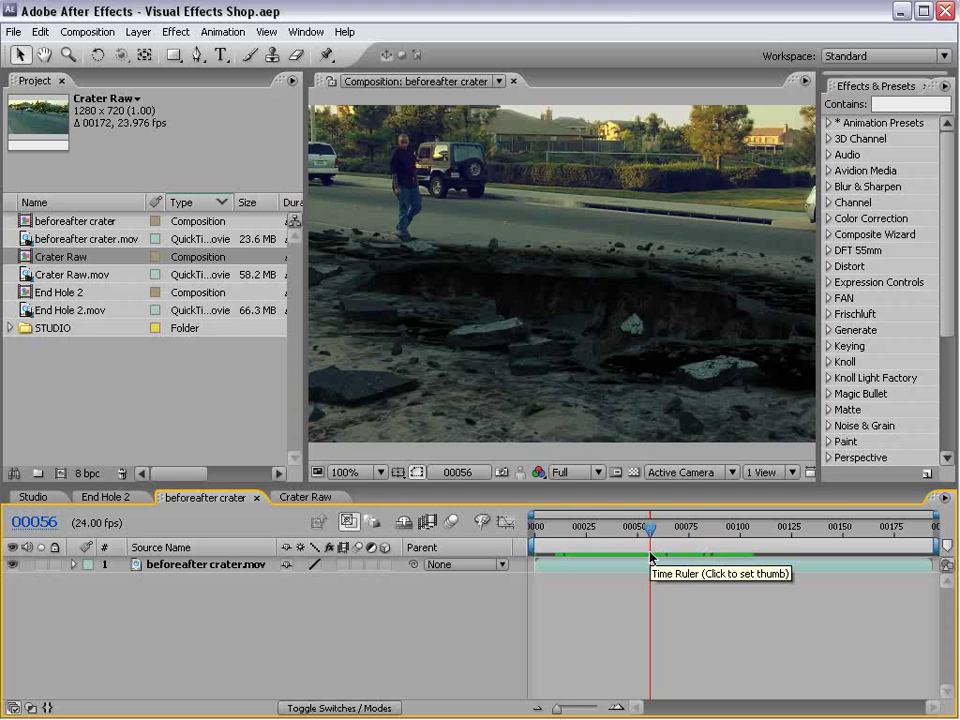
mouse_move(650, 530)
mouse_down()
mouse_move(574, 530)
mouse_move(737, 530)
mouse_move(874, 560)
mouse_up()
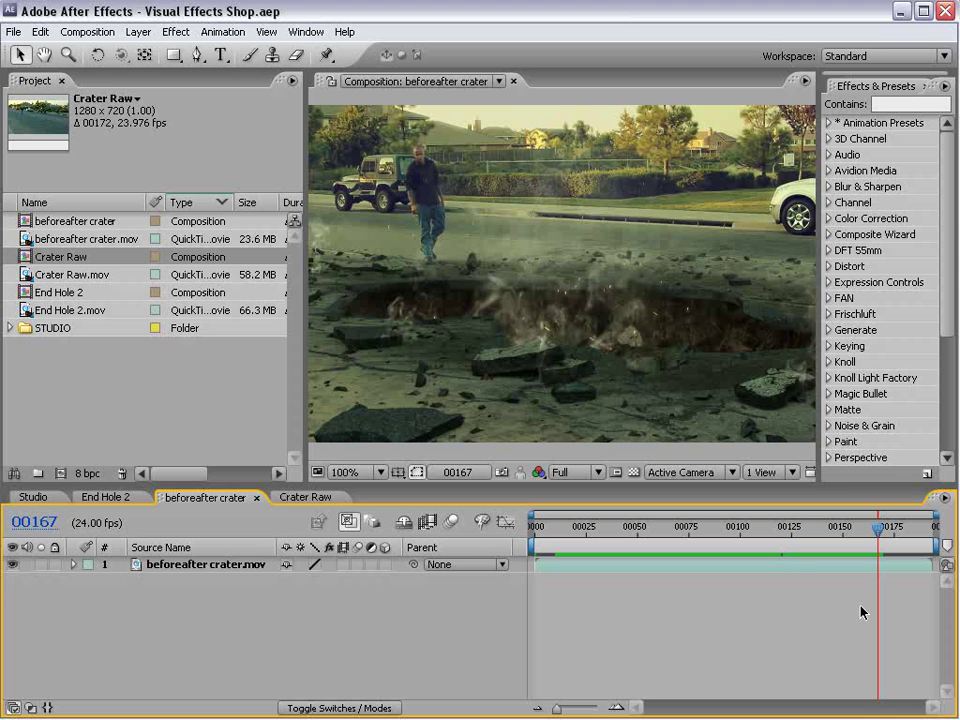
click(533, 530)
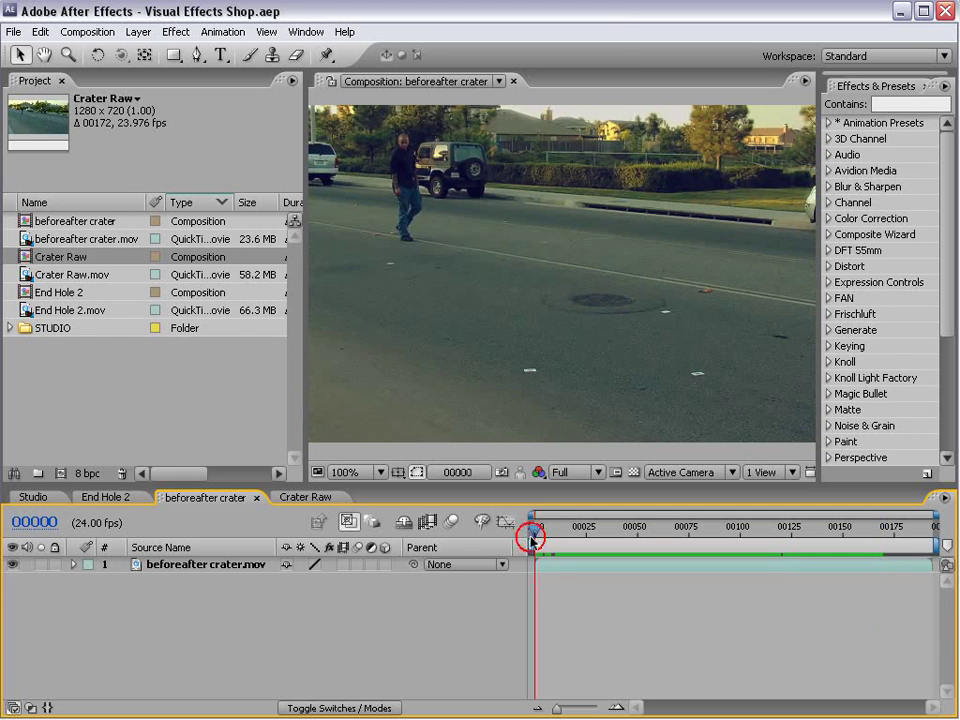
click(300, 497)
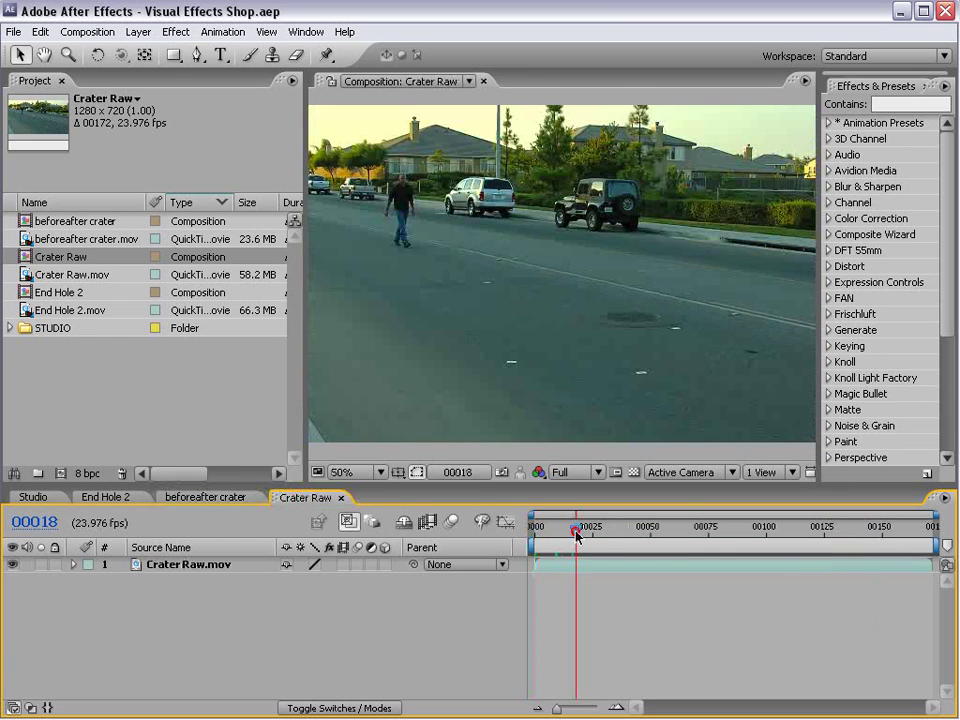
mouse_move(574, 529)
mouse_down()
mouse_move(690, 545)
mouse_move(863, 545)
mouse_up()
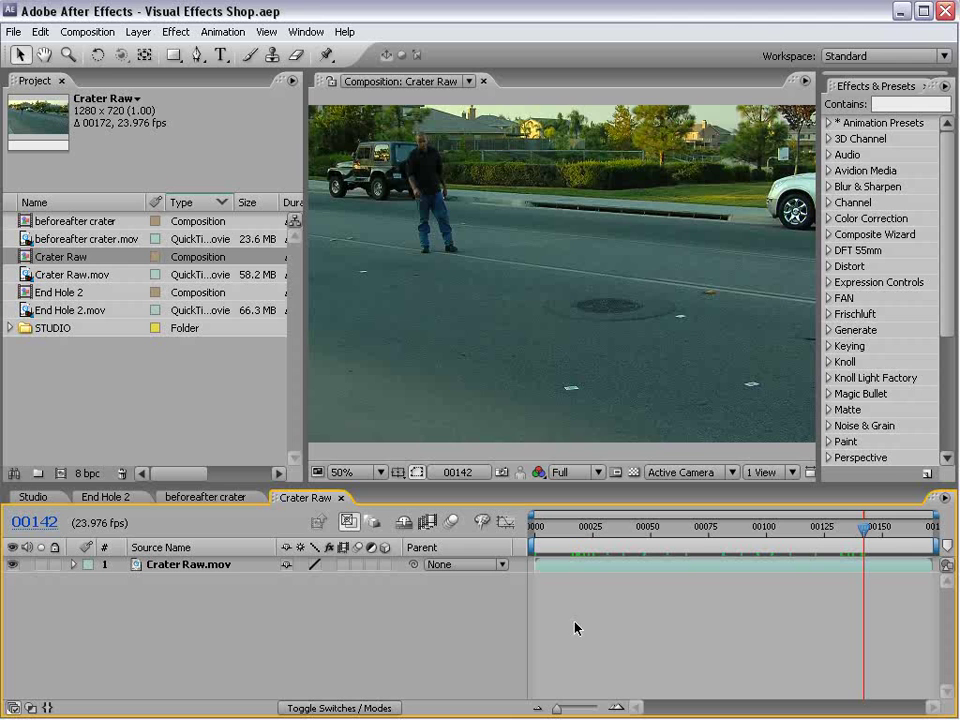
drag(534, 532, 767, 553)
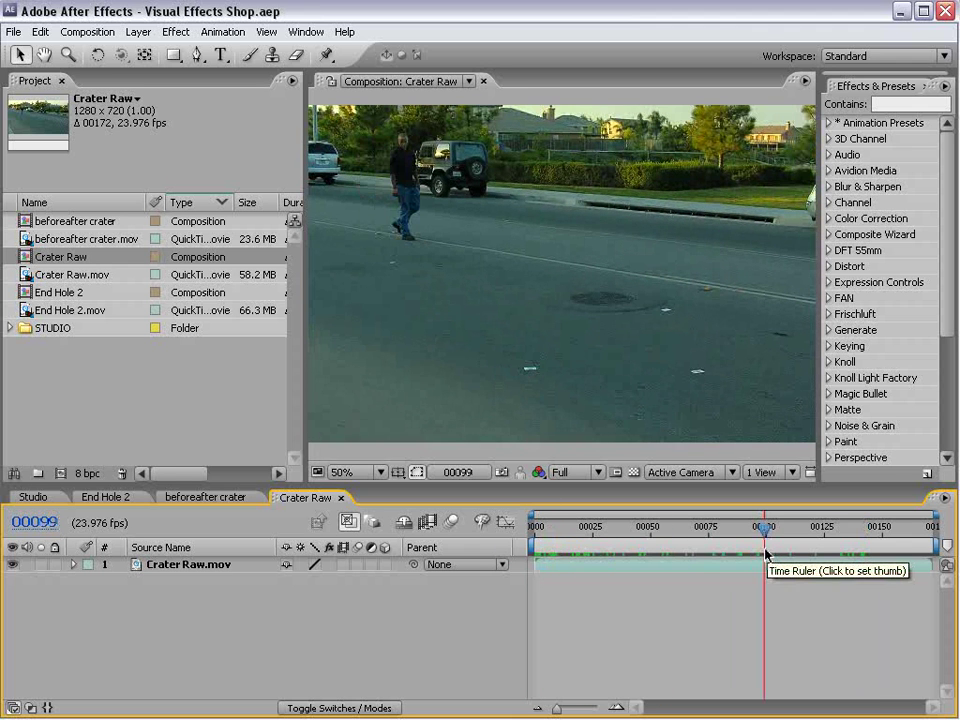
click(205, 497)
drag(636, 527, 846, 537)
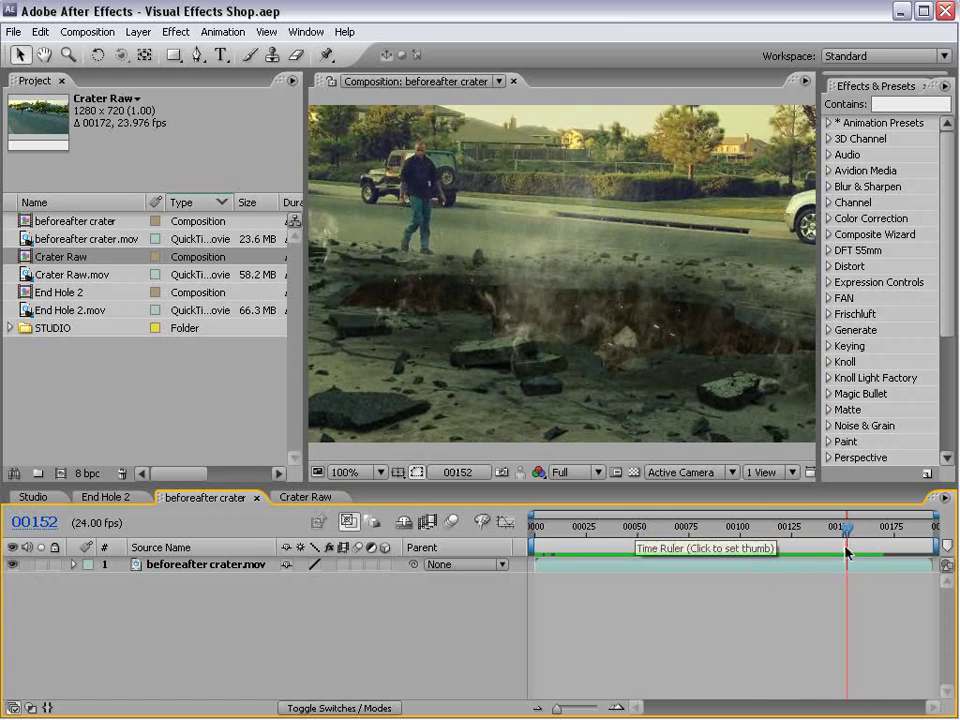
click(300, 497)
click(105, 497)
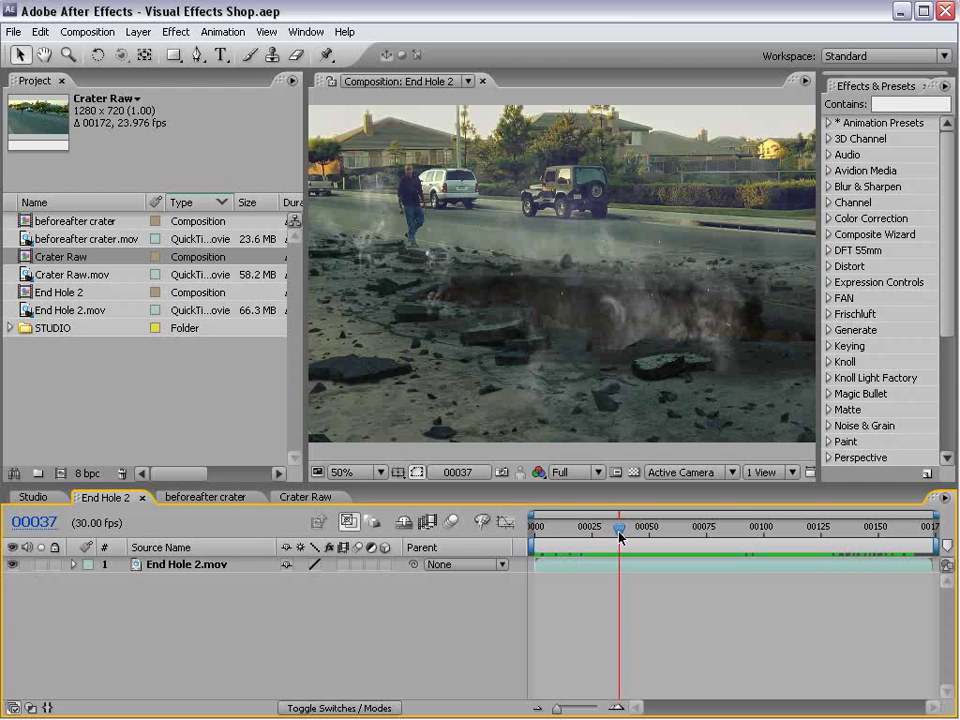
mouse_move(620, 537)
mouse_down()
mouse_move(814, 544)
mouse_move(547, 562)
mouse_move(821, 566)
mouse_move(648, 573)
mouse_up()
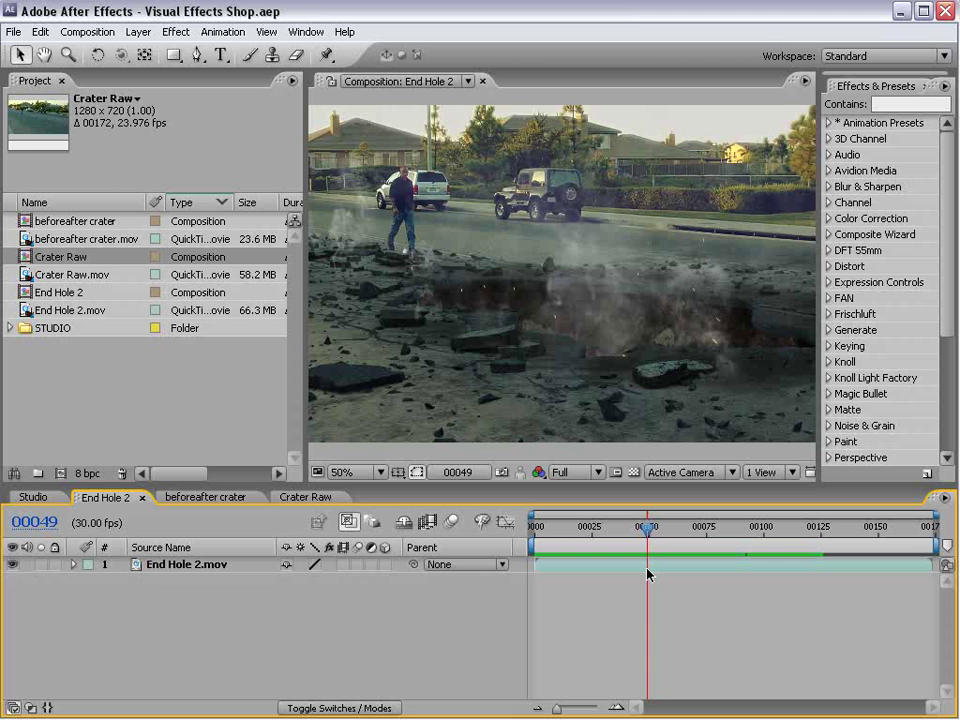
click(302, 497)
mouse_move(562, 550)
mouse_down()
mouse_move(556, 537)
mouse_move(812, 542)
mouse_move(855, 553)
mouse_up()
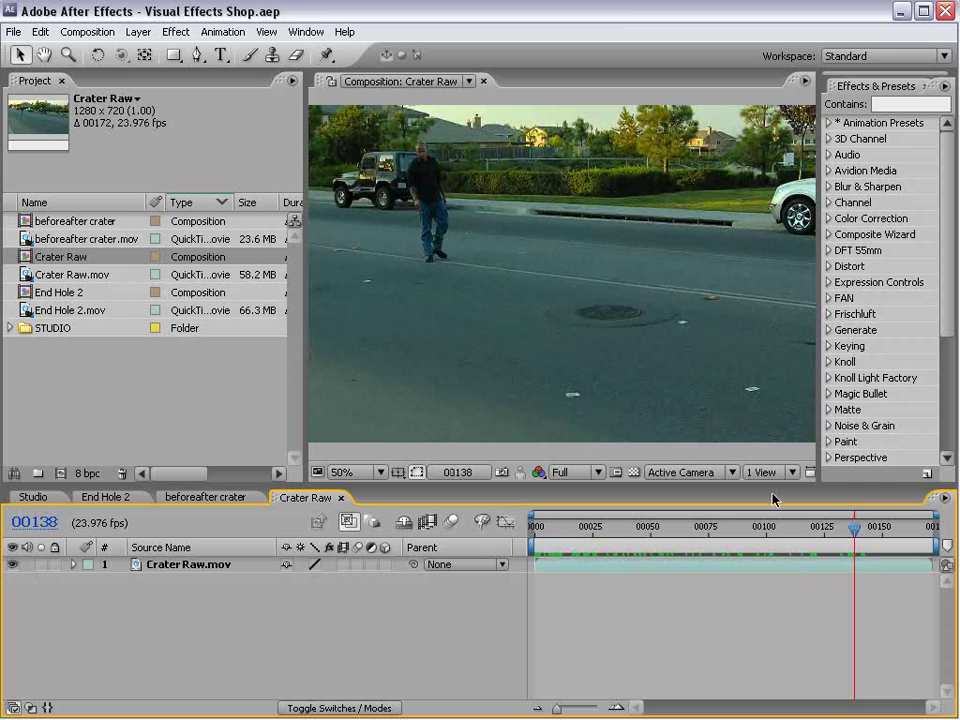
- Add Crater Raw to the render queue and enlarge the queue panel
click(100, 31)
click(122, 164)
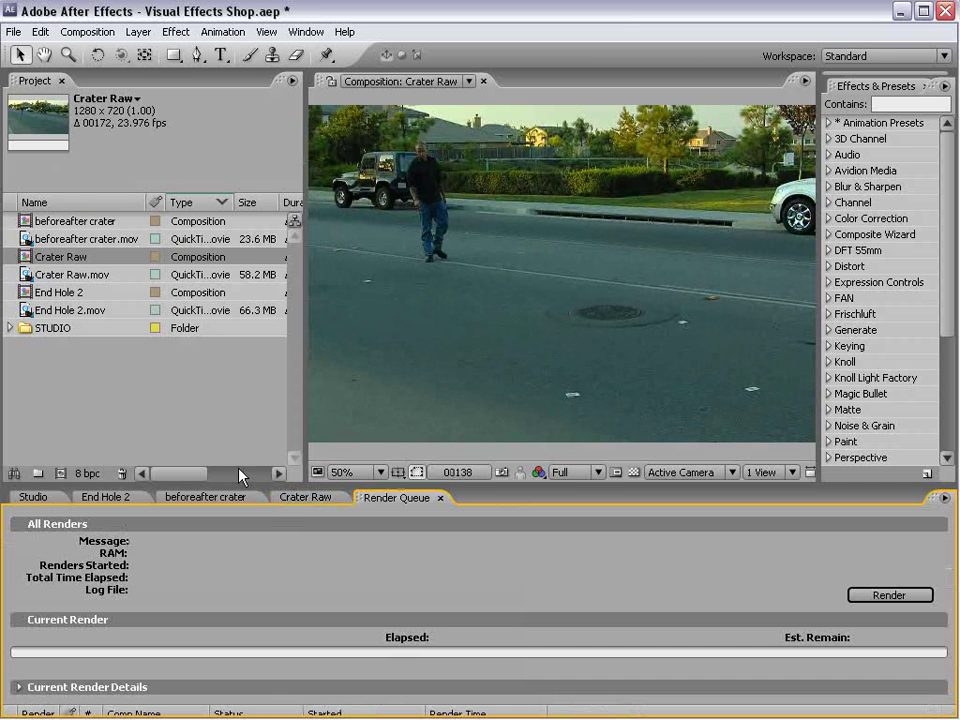
drag(242, 484, 241, 226)
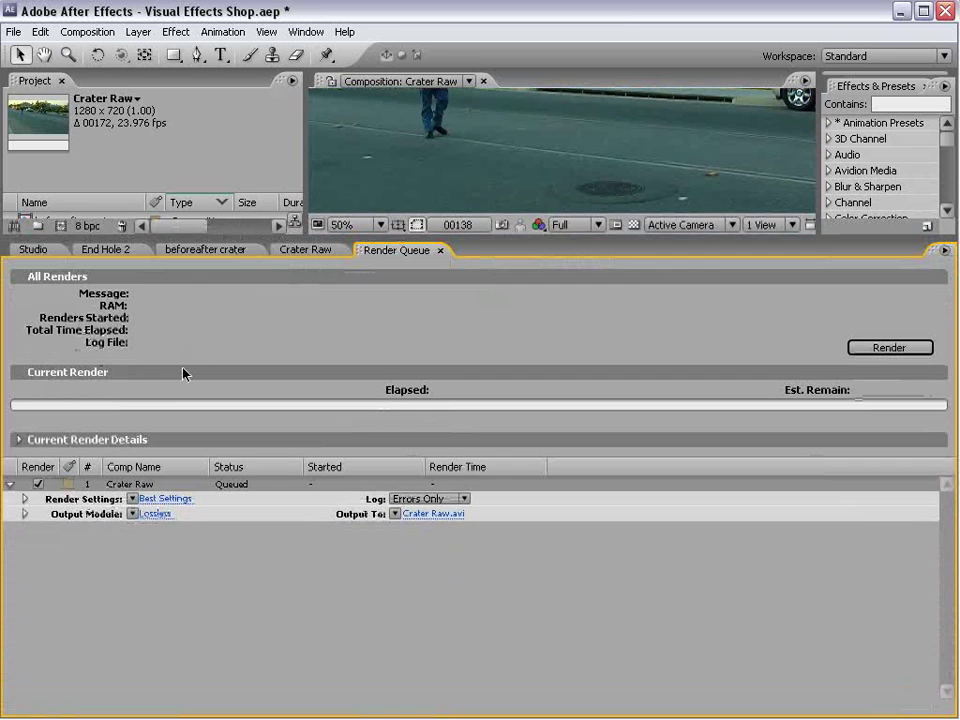
- Set the output module to JPEG Sequence at maximum quality
click(156, 515)
drag(455, 100, 431, 93)
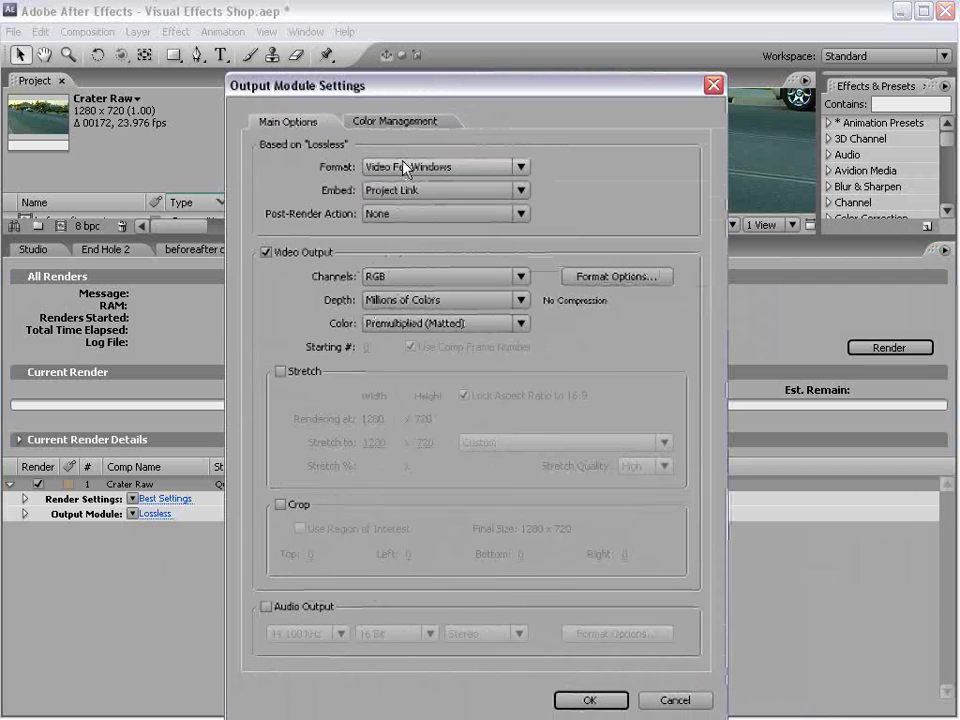
click(401, 167)
click(412, 345)
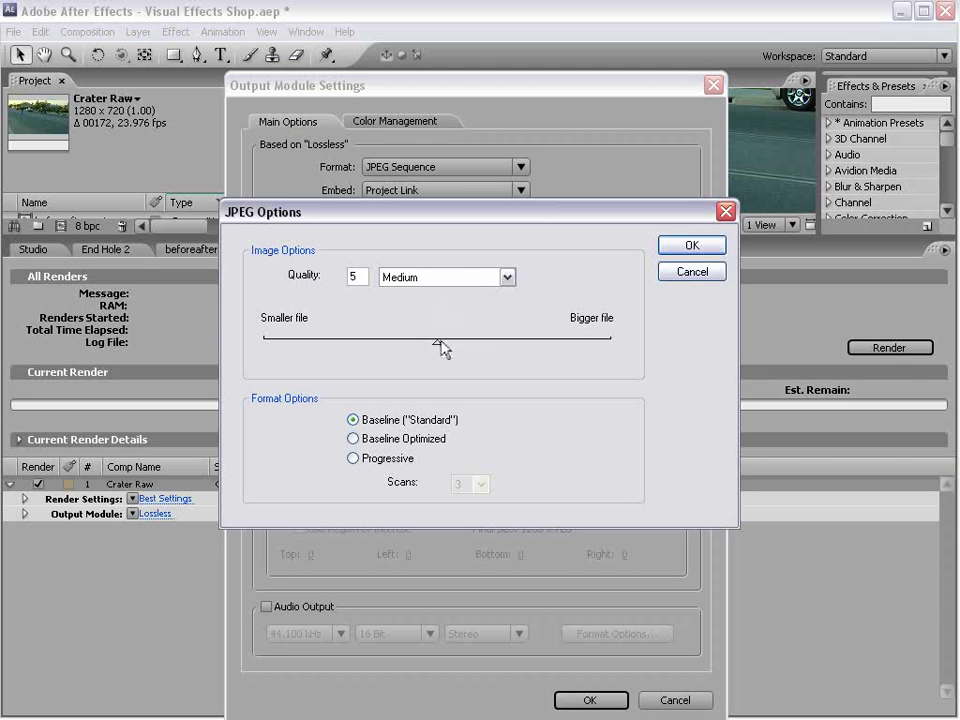
mouse_move(442, 348)
mouse_down()
mouse_move(566, 356)
mouse_move(647, 333)
mouse_up()
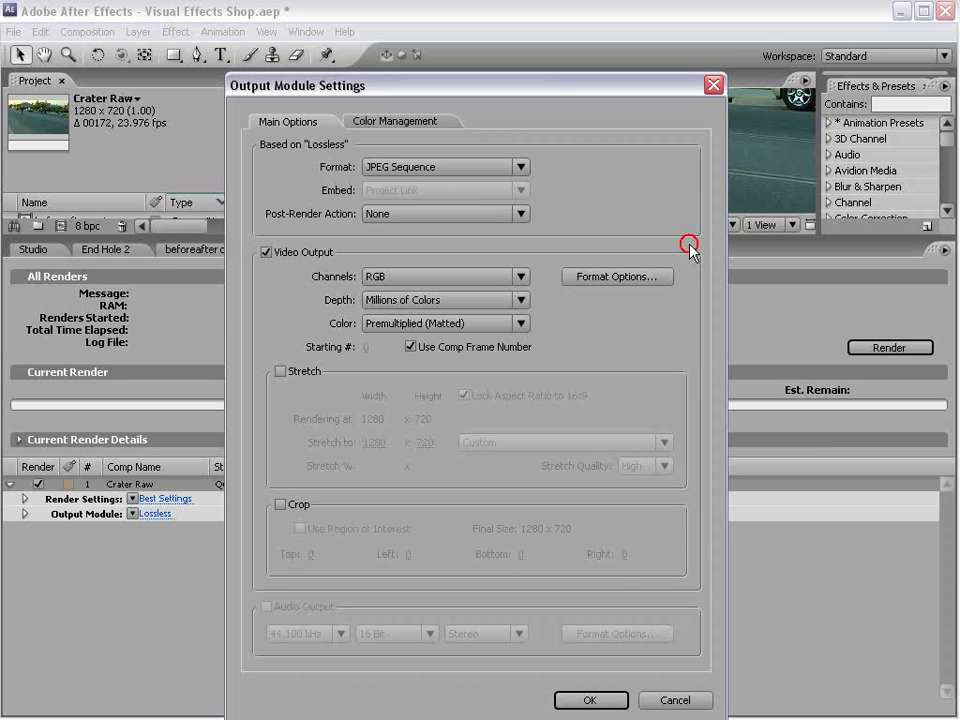
click(589, 698)
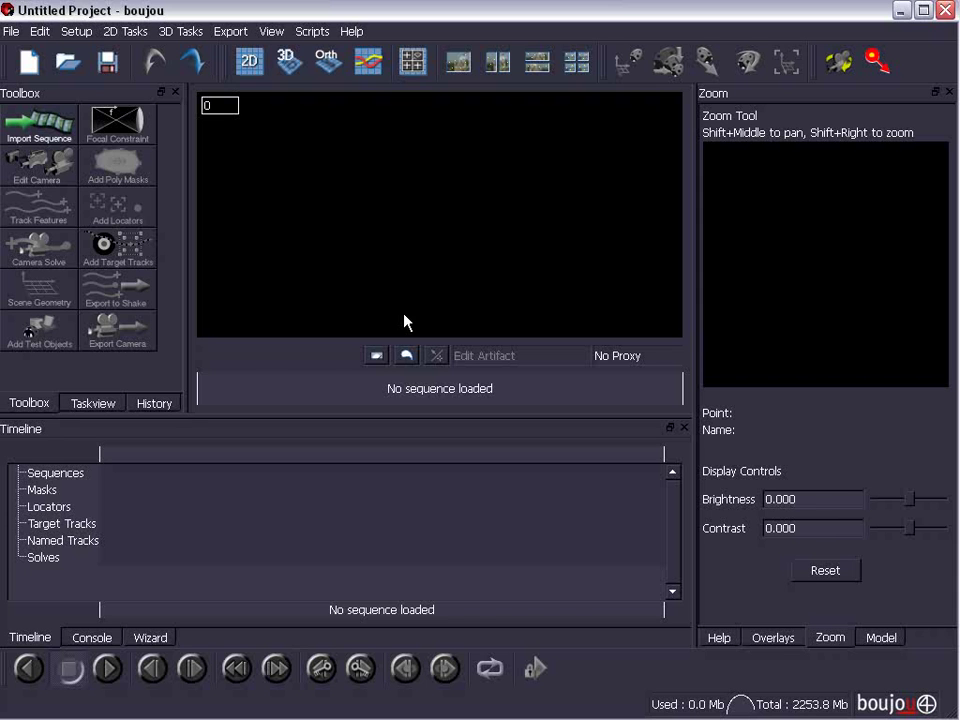
- Import the image sequence starting at Crater Raw_00000.jpg and confirm its footage settings
click(30, 125)
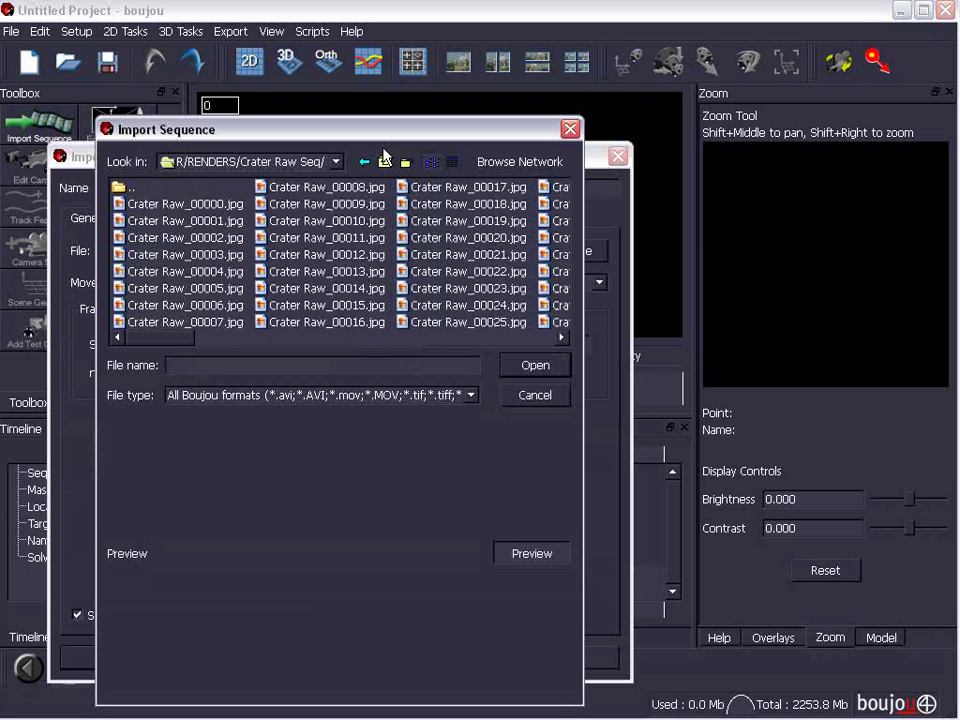
click(155, 203)
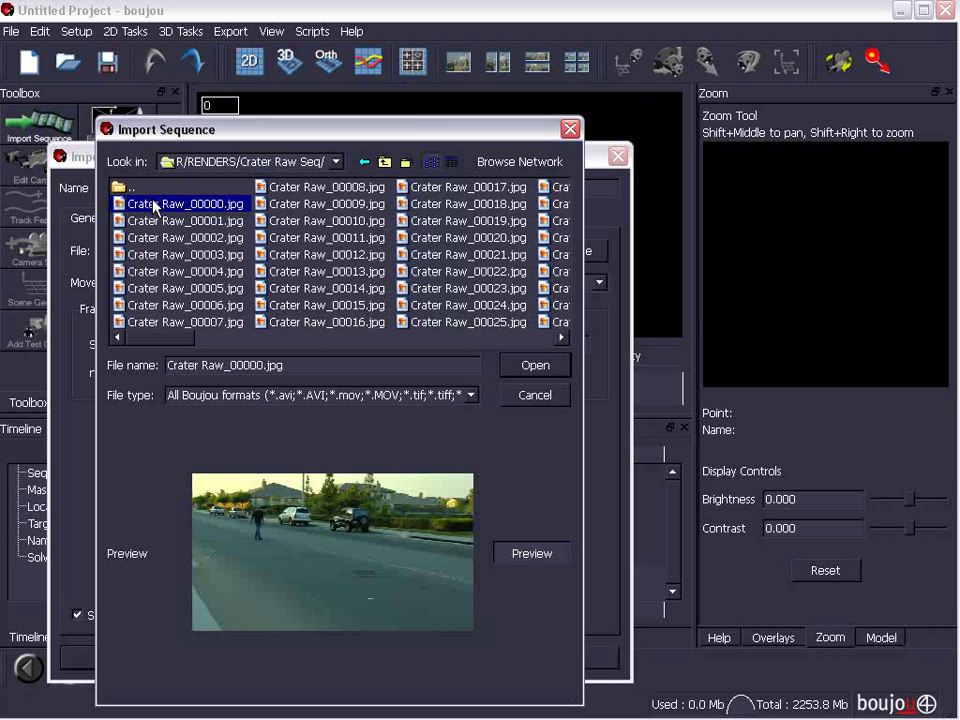
click(530, 366)
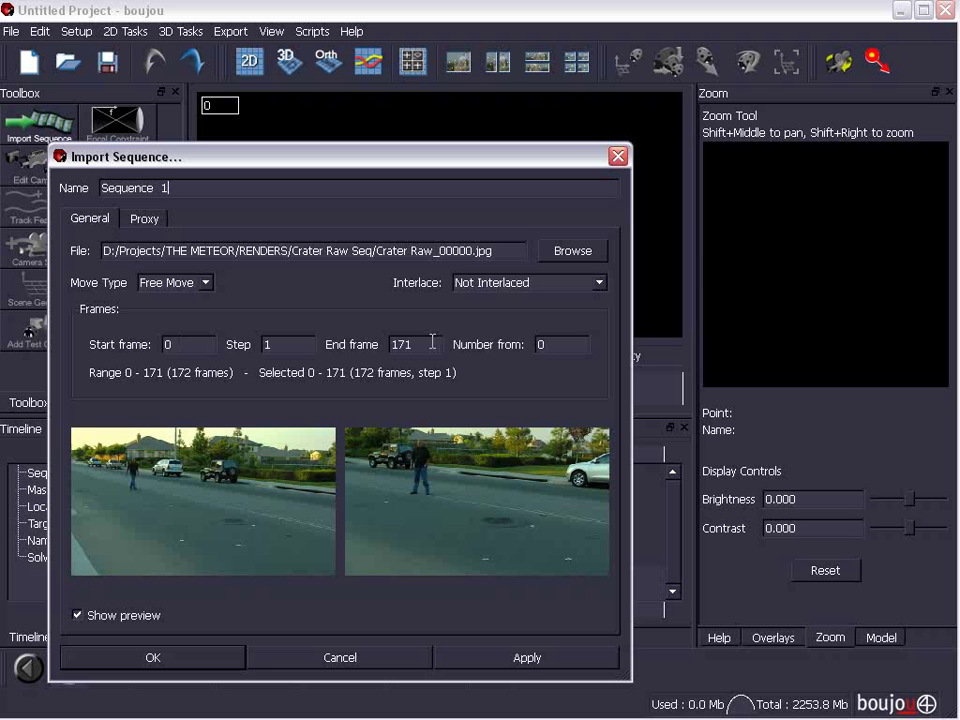
click(162, 655)
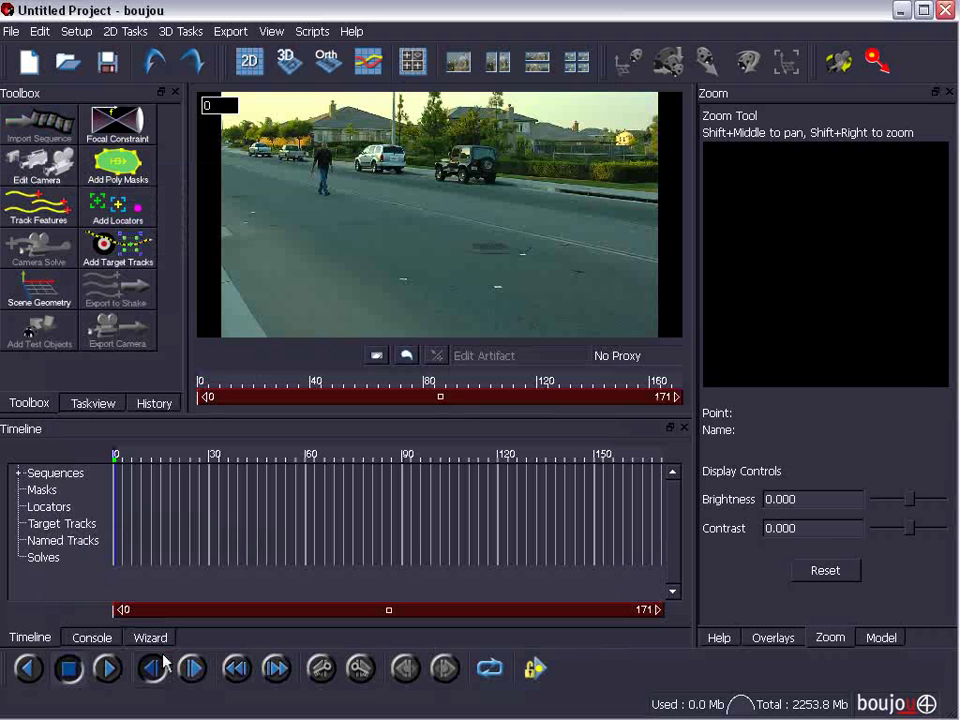
- Scrub through the clip to its last frame, then back to around frame 43
mouse_move(232, 387)
mouse_down()
mouse_move(400, 393)
mouse_move(201, 388)
mouse_up()
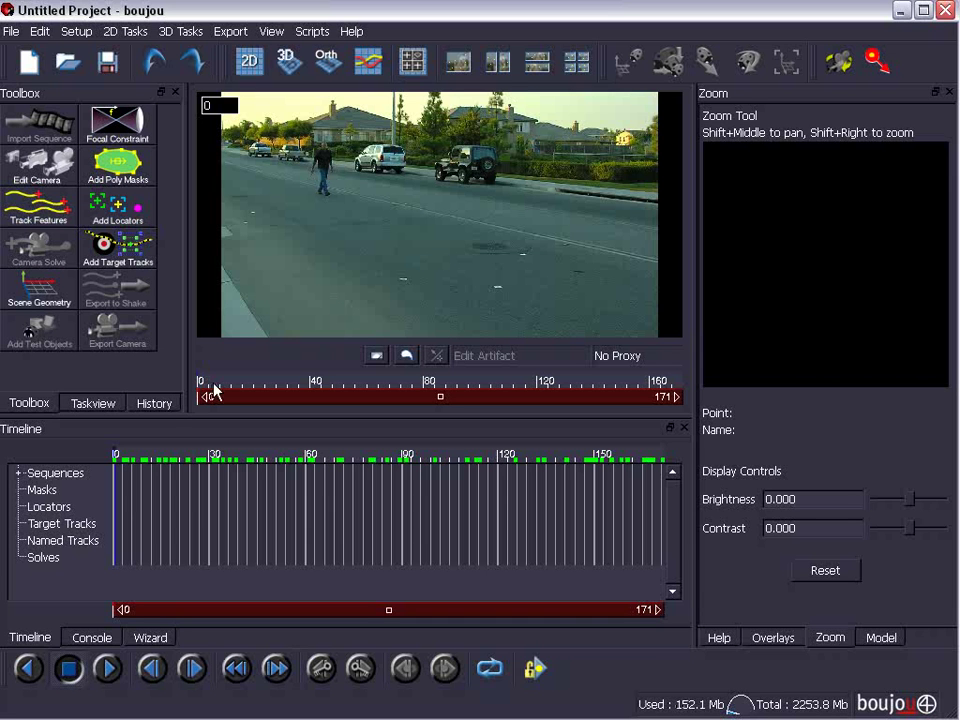
drag(214, 388, 680, 388)
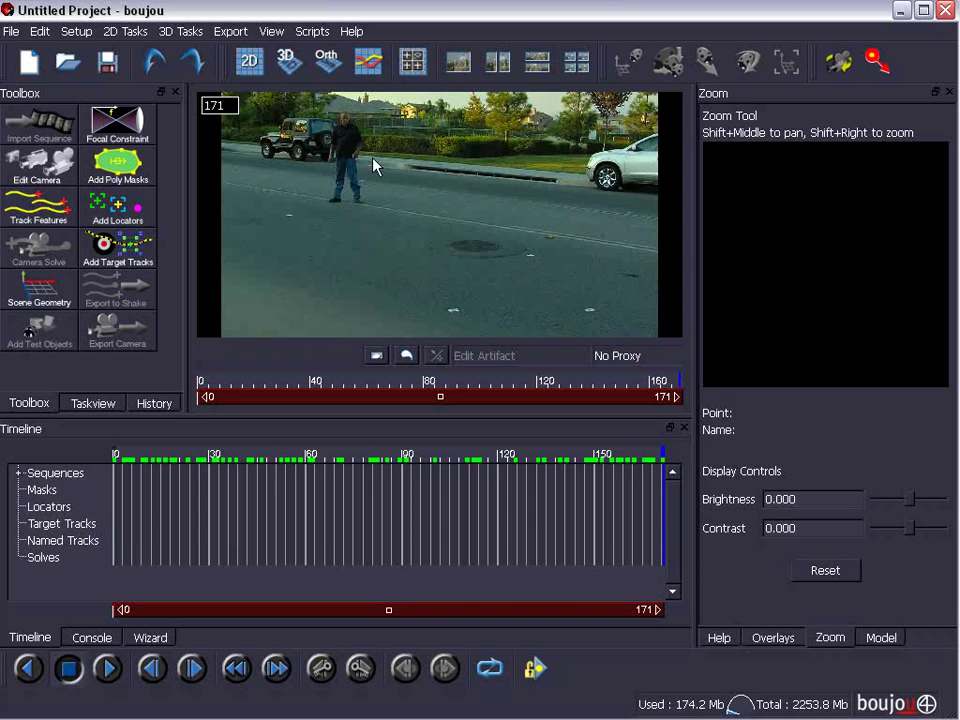
drag(504, 386, 322, 385)
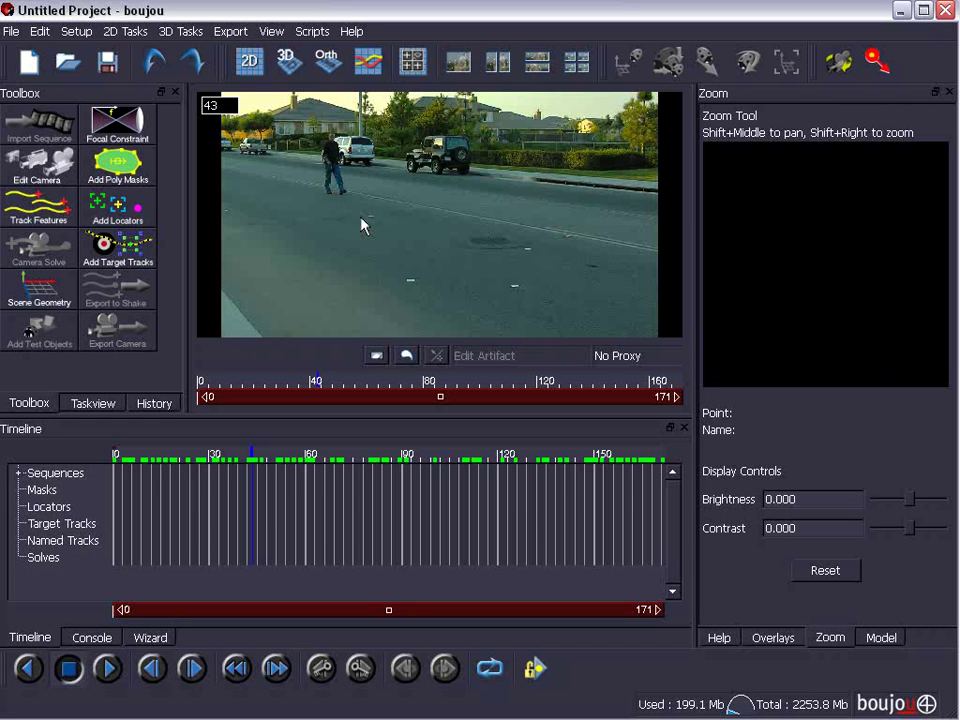
- Draw a closed polygon mask around the walking man
click(113, 175)
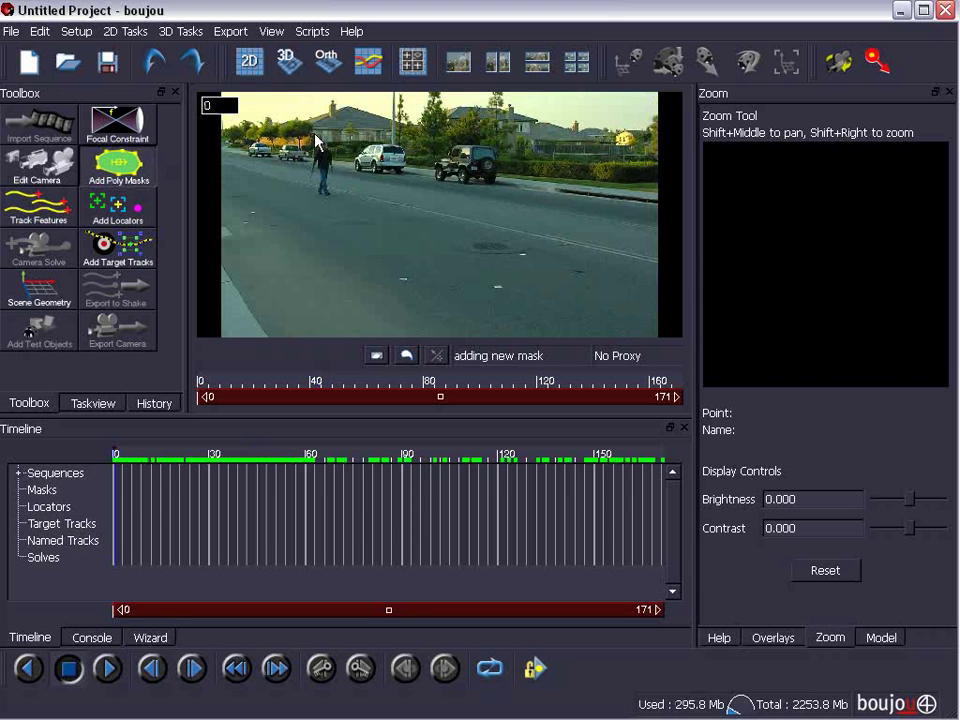
click(314, 133)
click(300, 155)
click(312, 203)
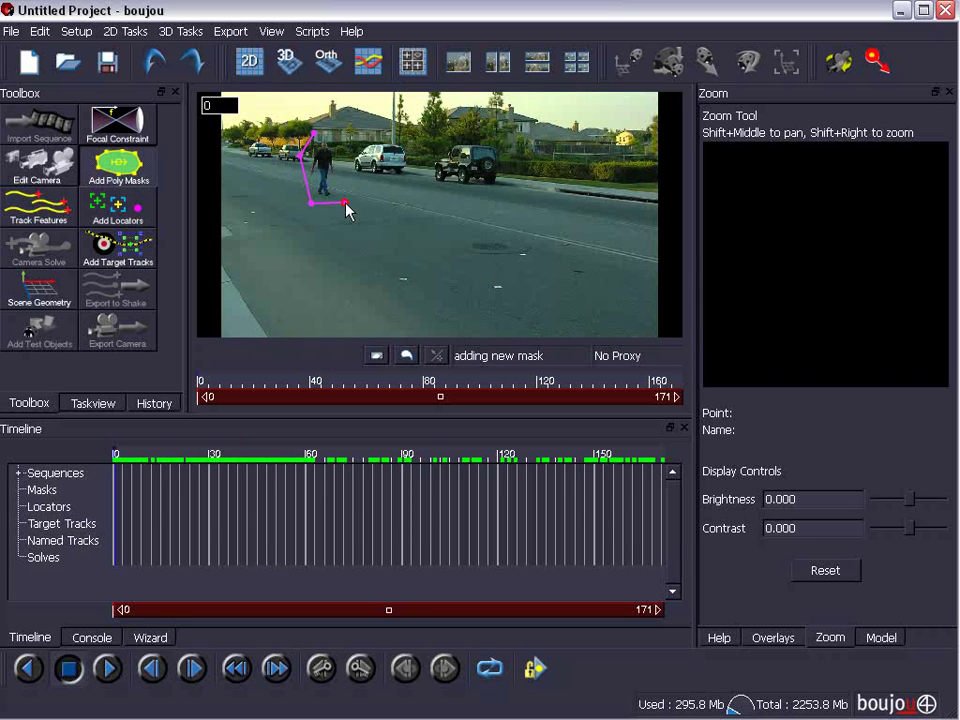
click(345, 203)
click(349, 148)
click(314, 134)
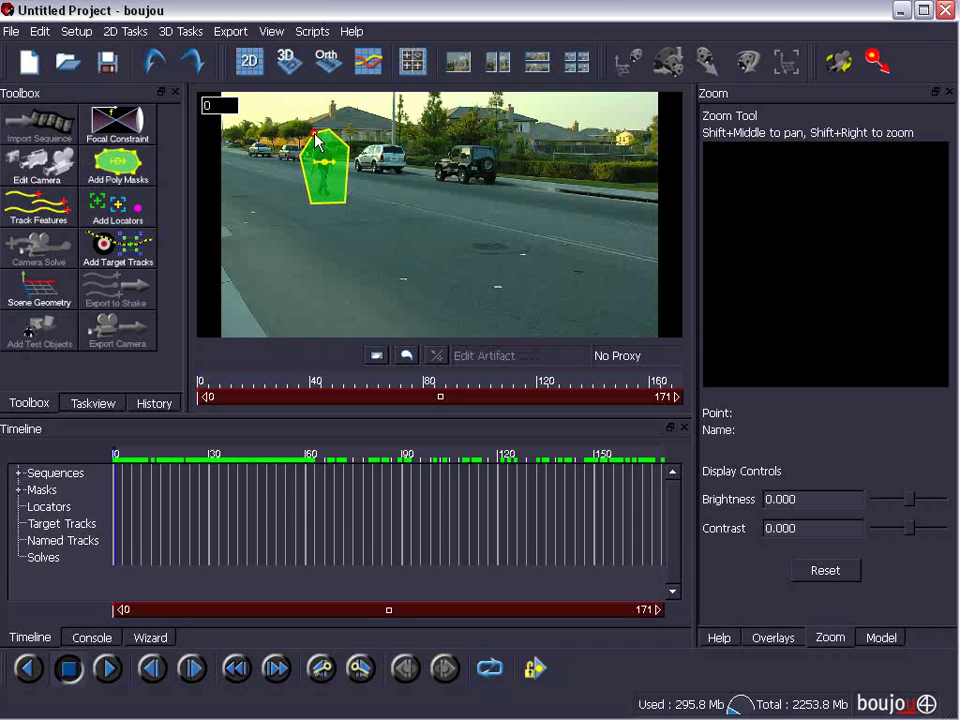
- Reposition and reshape the mask over the man at frames 28, 49 and 71
drag(218, 382, 276, 382)
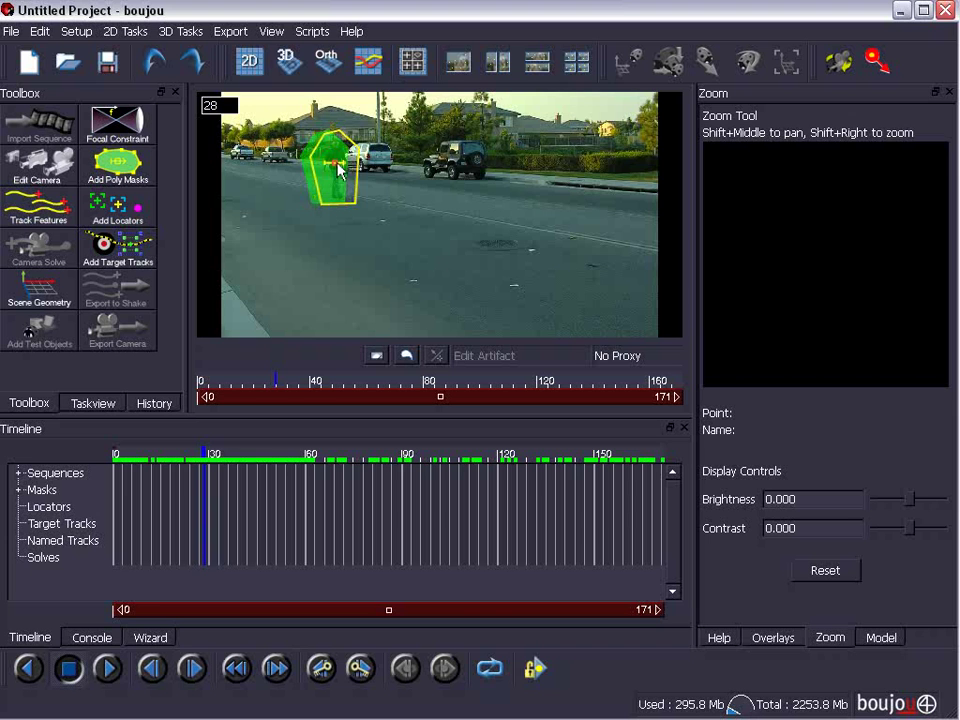
drag(330, 165, 343, 165)
drag(282, 382, 334, 382)
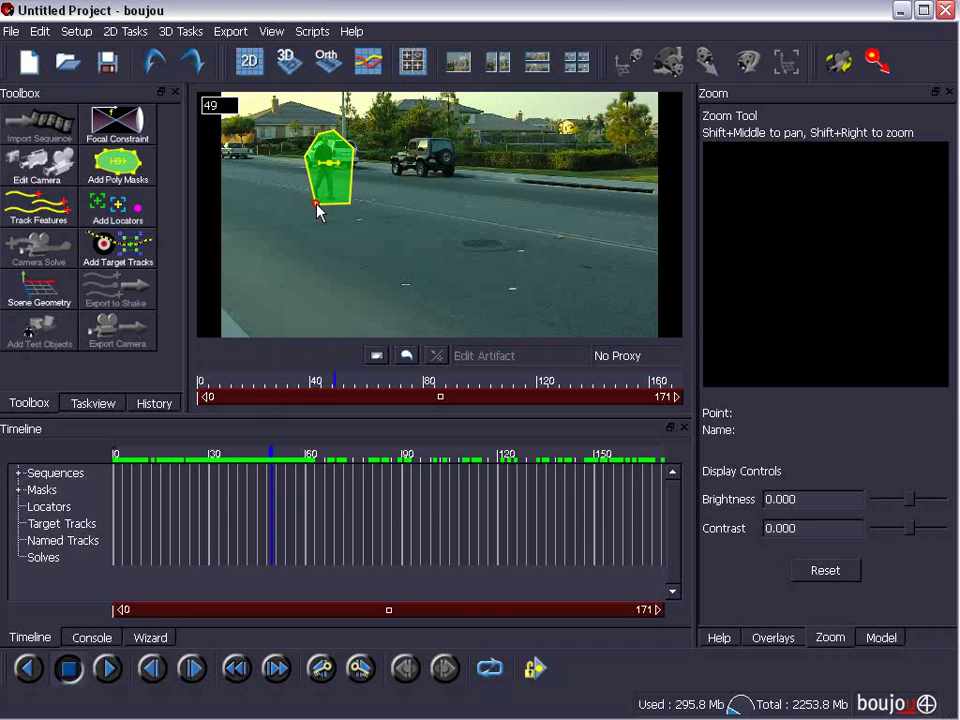
mouse_move(315, 202)
mouse_down()
mouse_move(307, 203)
mouse_move(338, 177)
mouse_move(336, 163)
mouse_up()
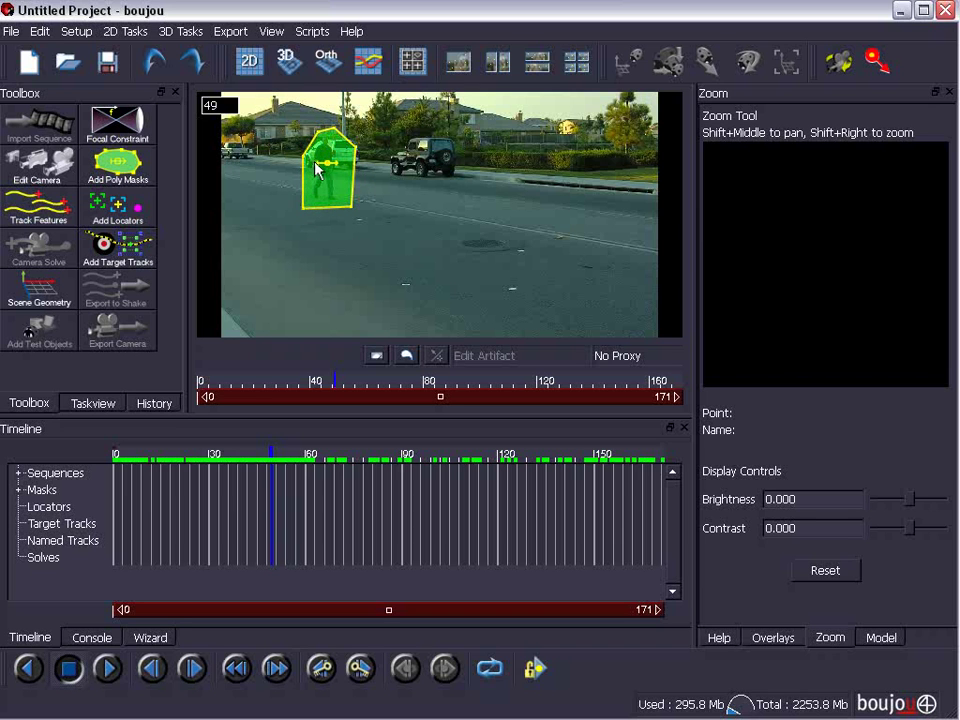
click(347, 381)
drag(347, 381, 398, 381)
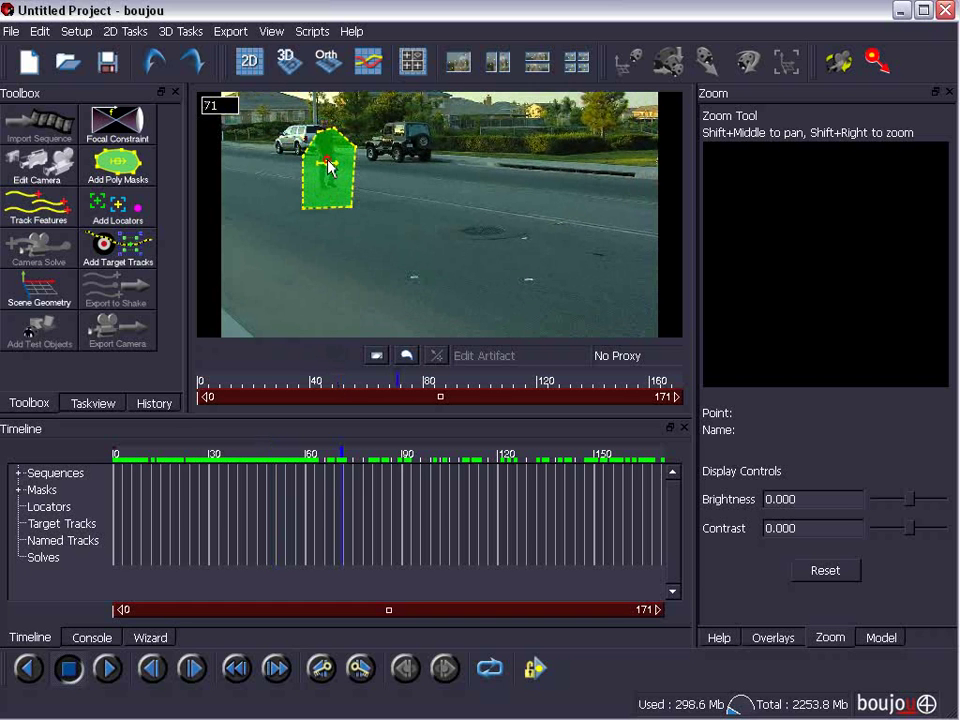
drag(332, 168, 328, 150)
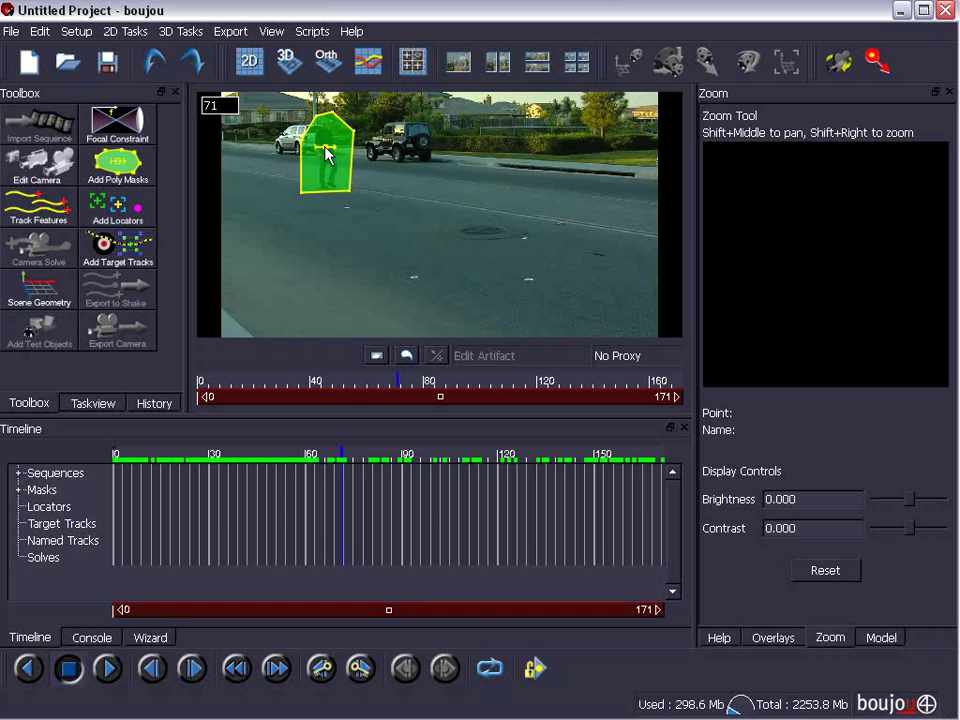
- Adjust the mask at frames 121 and 170, then review it at frame 22
click(488, 381)
drag(488, 381, 537, 381)
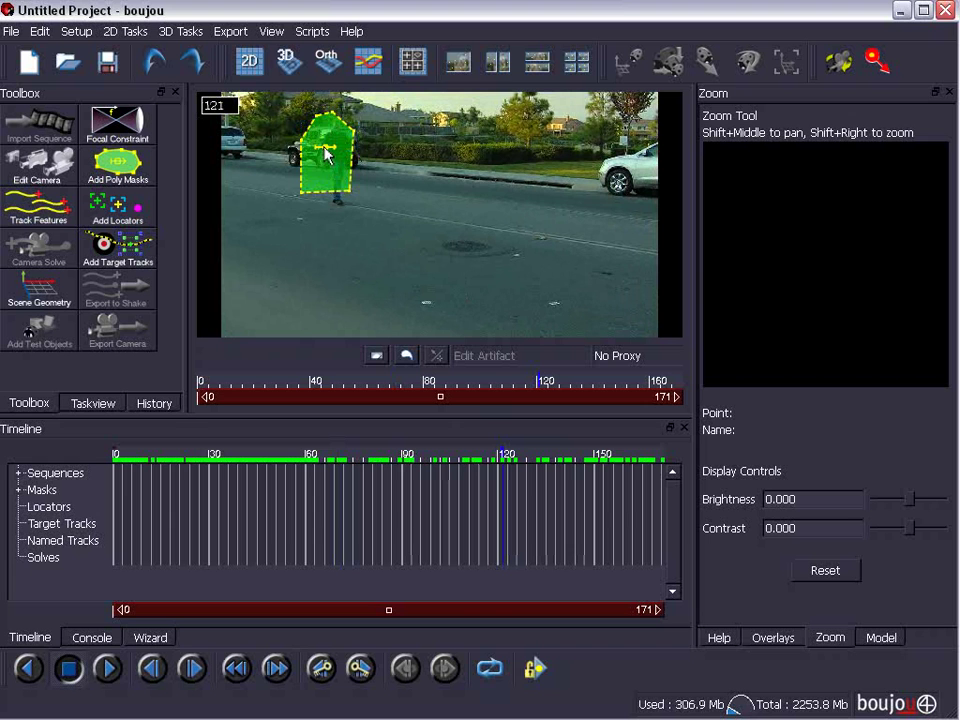
drag(352, 192, 365, 217)
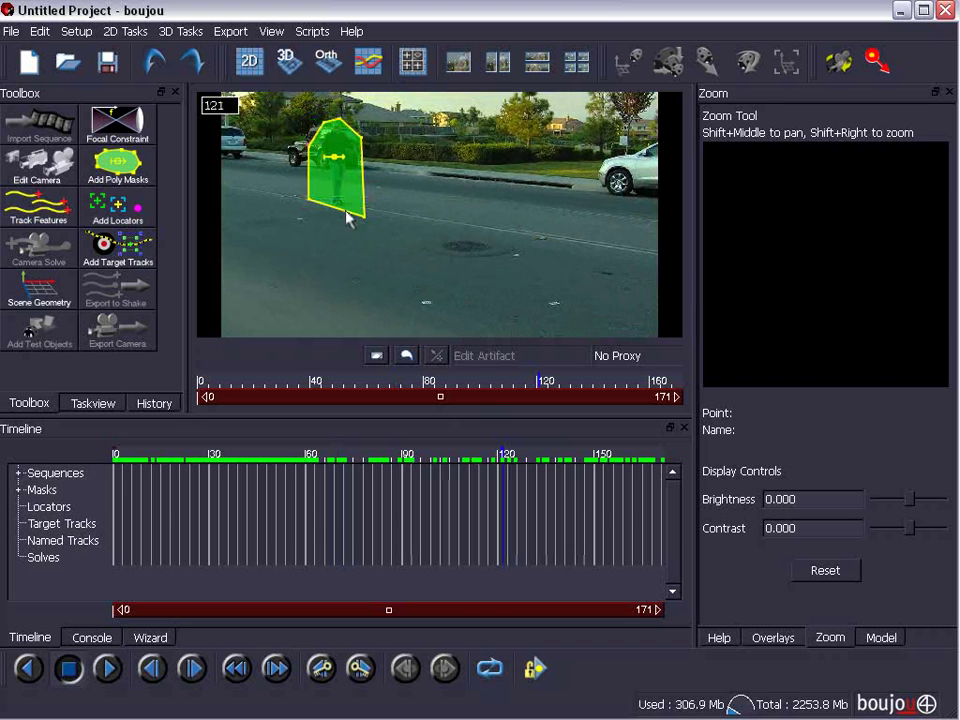
drag(308, 200, 309, 212)
click(676, 381)
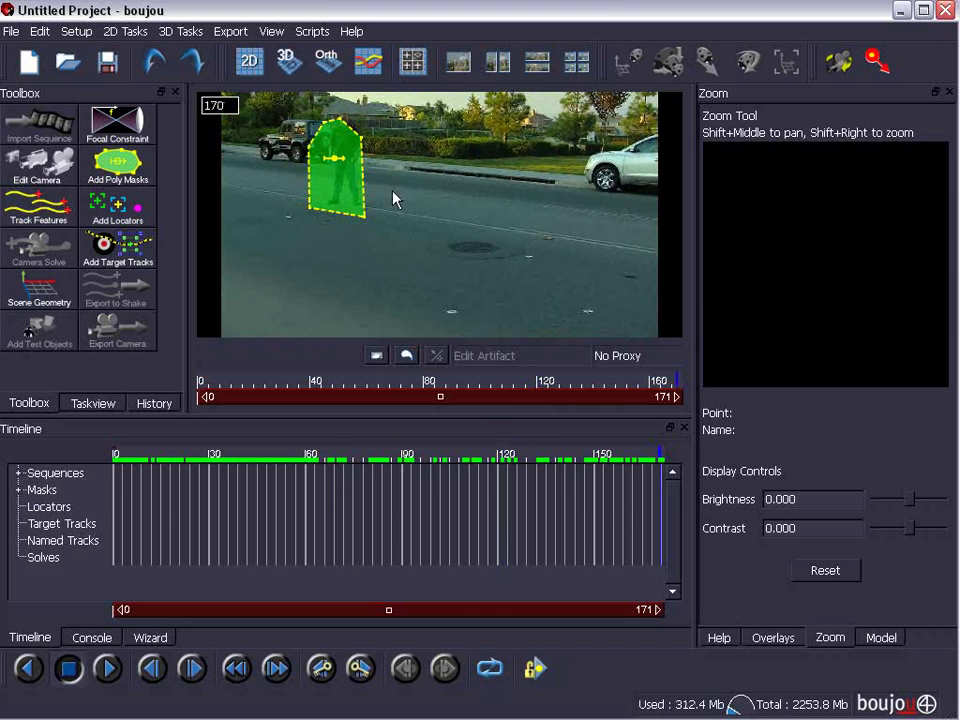
drag(338, 152, 343, 157)
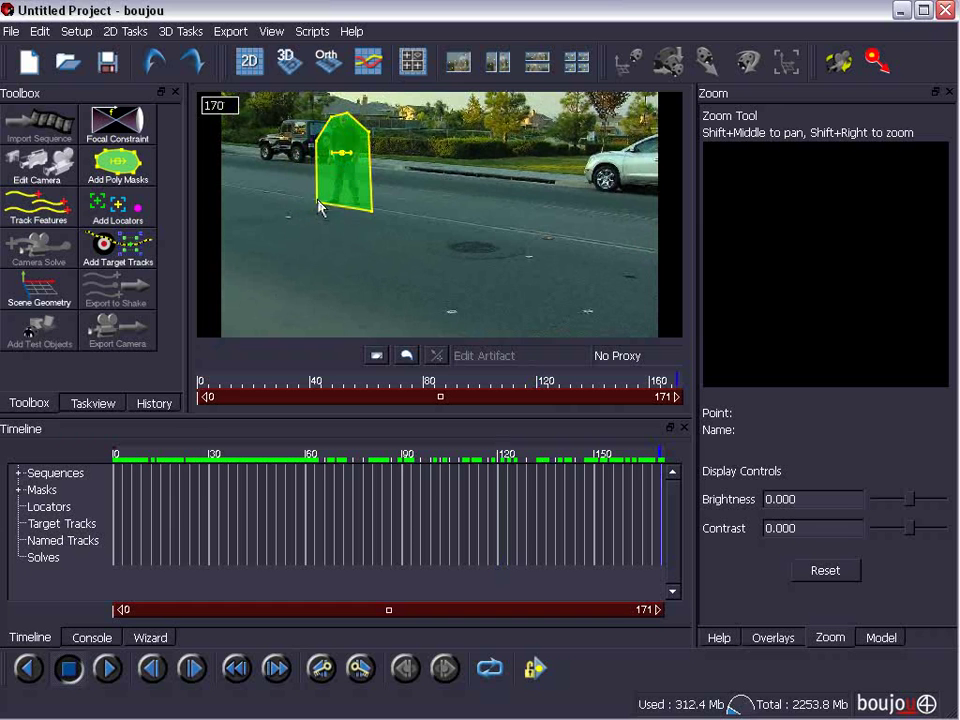
drag(676, 381, 259, 381)
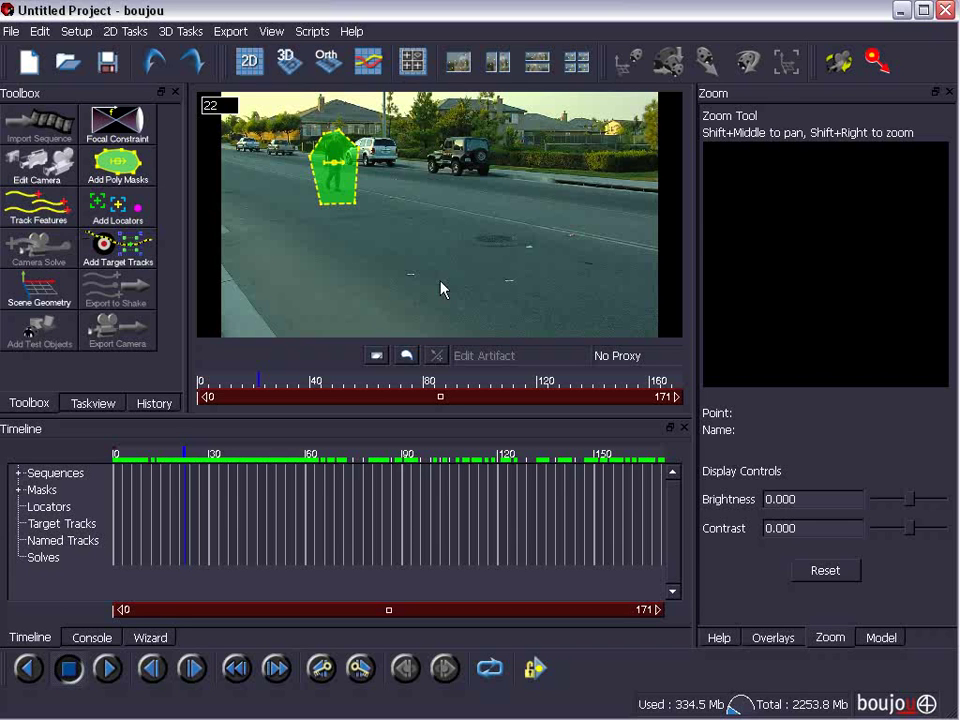
- Run Track Features over all frames of the clip
click(34, 209)
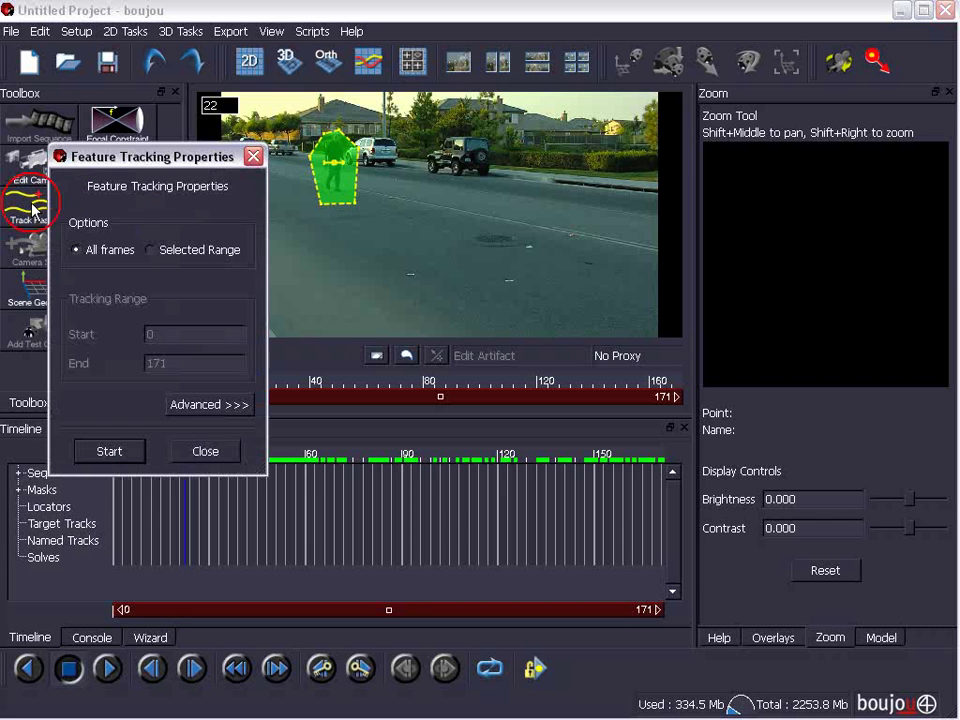
click(116, 451)
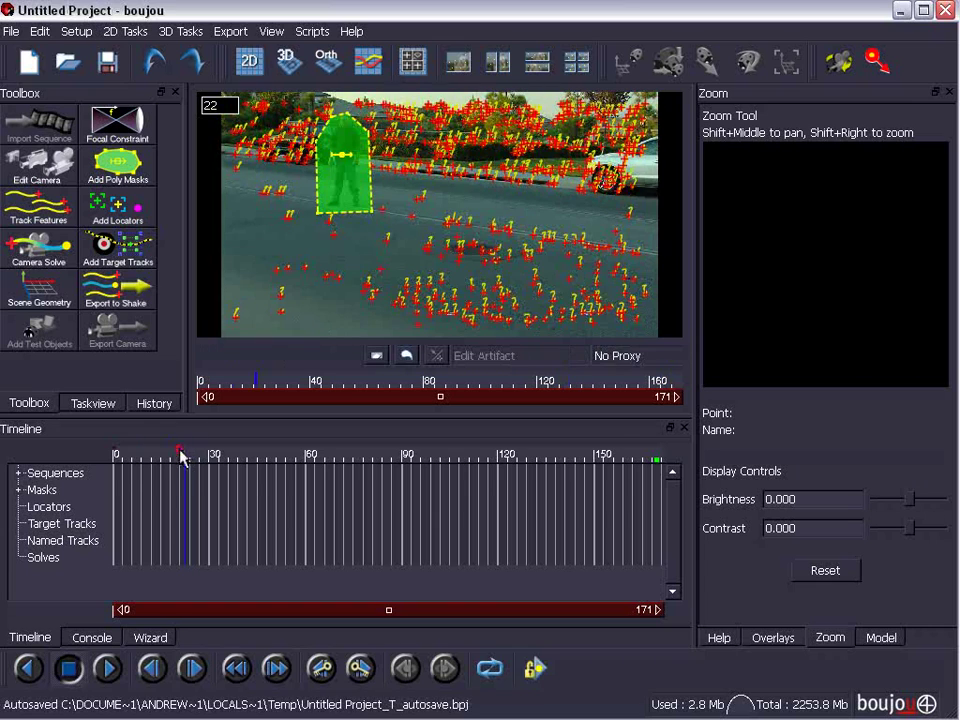
mouse_move(182, 455)
mouse_down()
mouse_move(139, 460)
mouse_move(529, 460)
mouse_up()
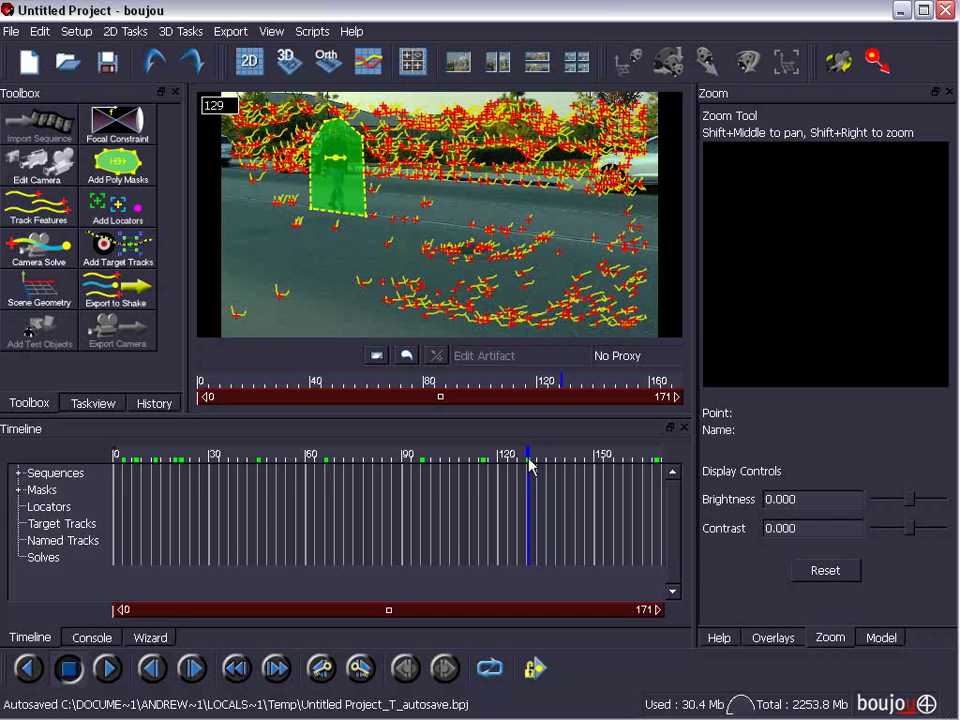
click(281, 293)
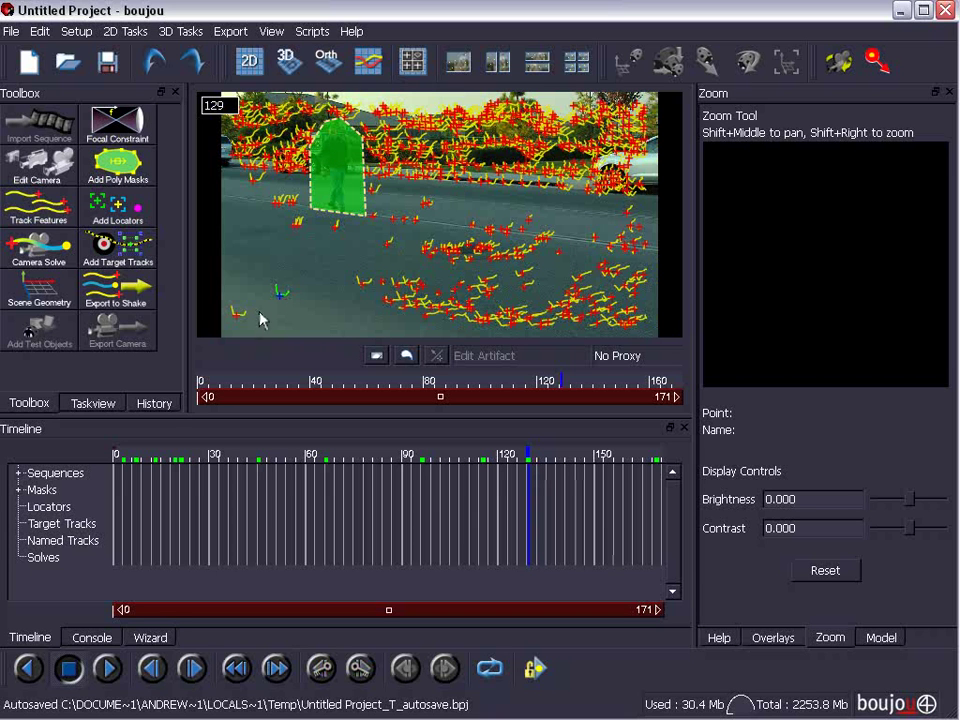
drag(487, 470, 388, 462)
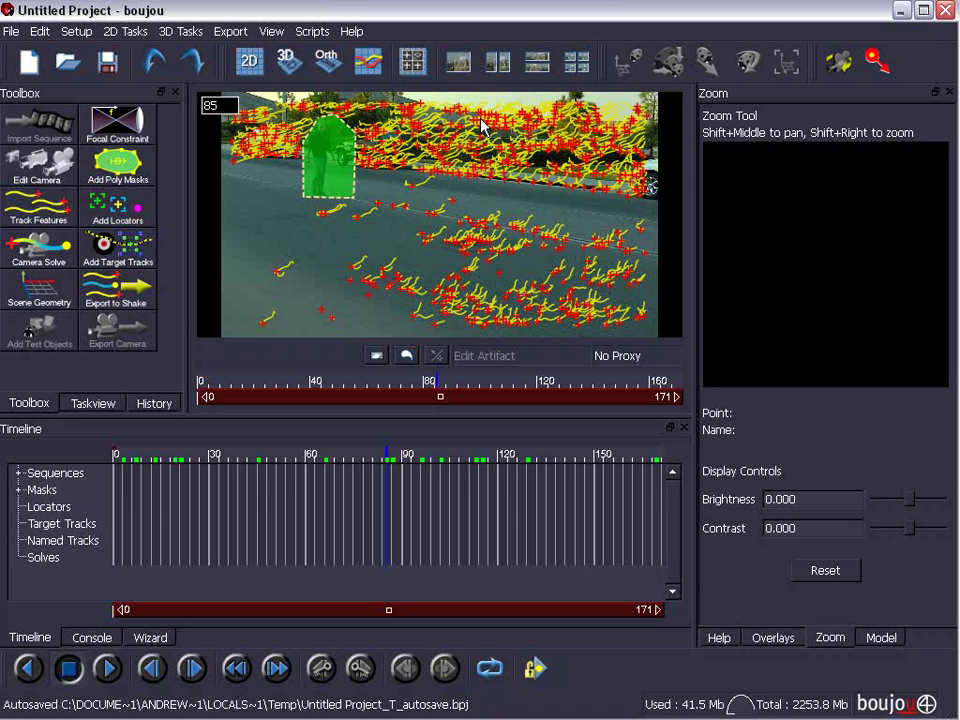
click(199, 398)
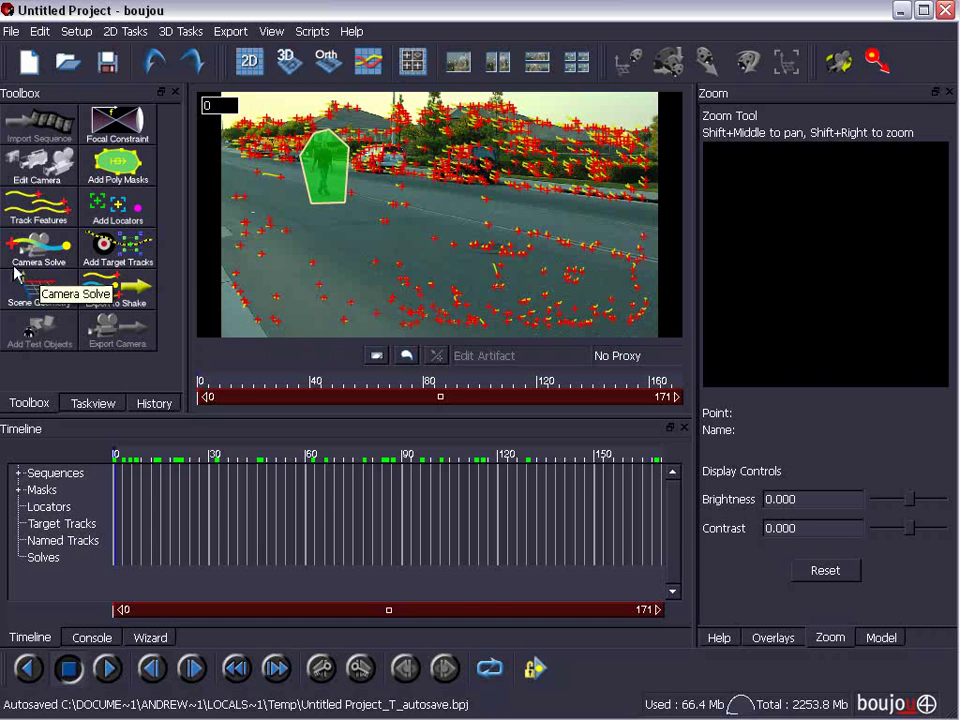
click(44, 264)
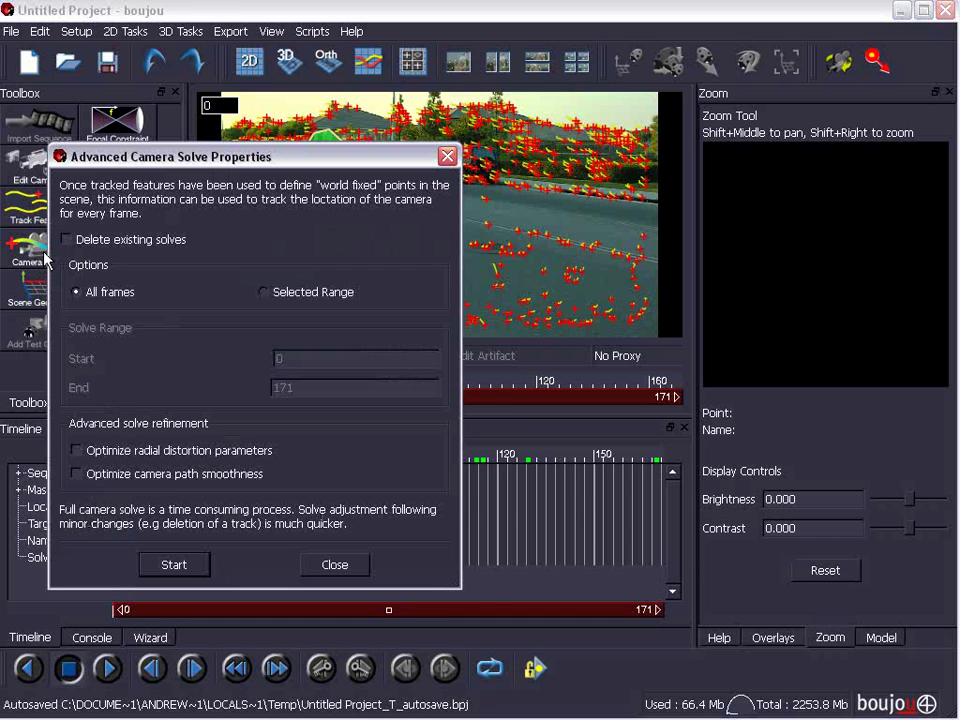
click(174, 566)
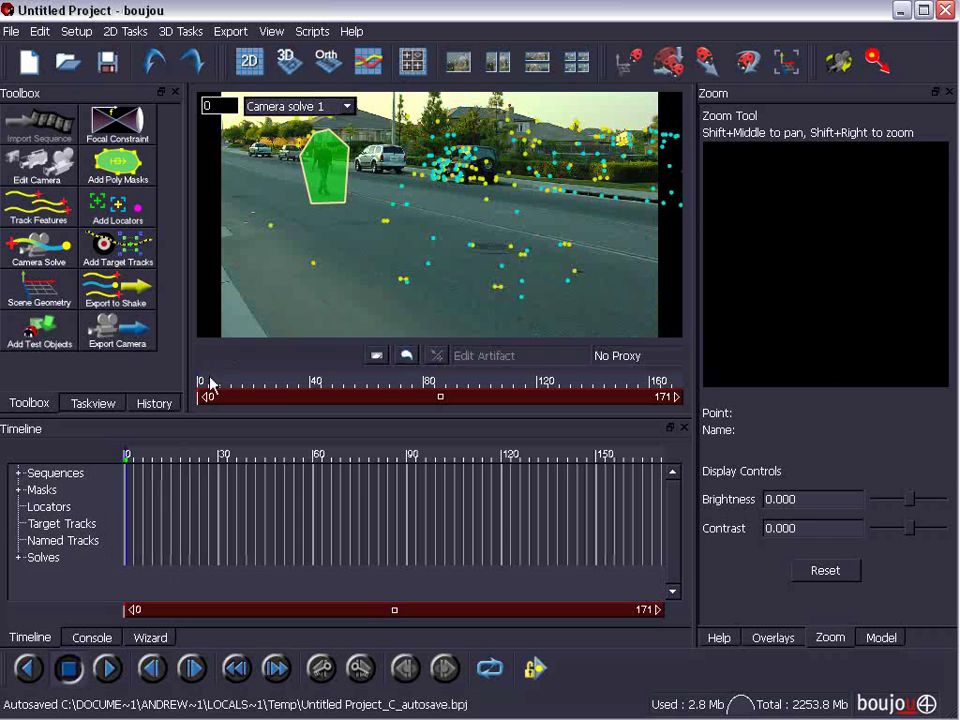
mouse_move(210, 383)
mouse_down()
mouse_move(653, 392)
mouse_move(244, 388)
mouse_up()
click(289, 61)
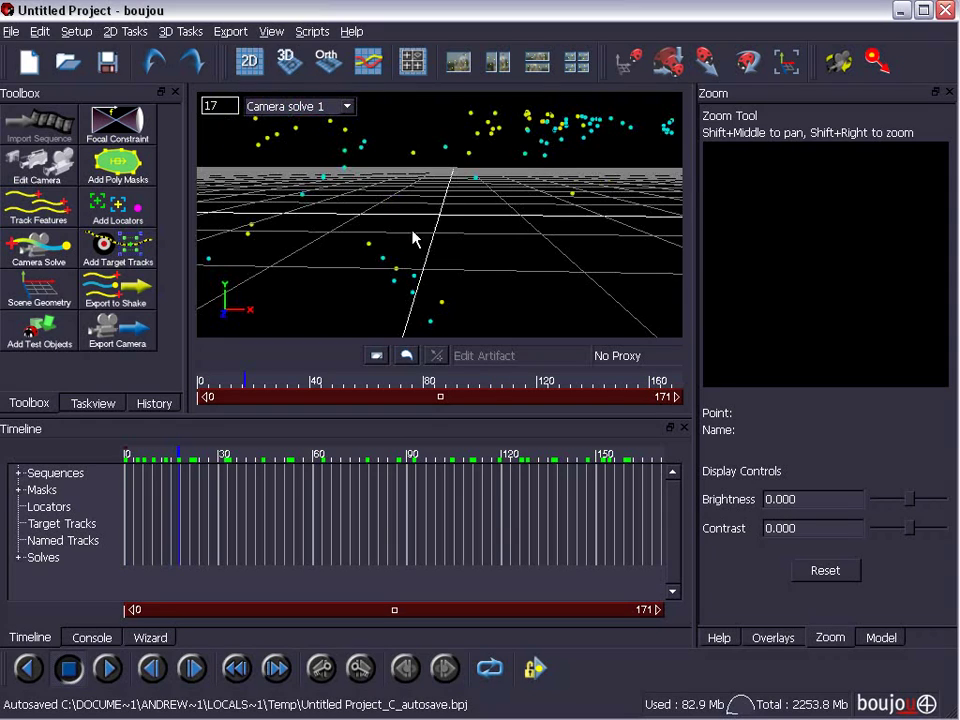
mouse_move(414, 238)
mouse_down()
mouse_move(407, 208)
mouse_move(372, 216)
mouse_move(428, 214)
mouse_move(420, 246)
mouse_move(397, 180)
mouse_move(392, 251)
mouse_move(448, 225)
mouse_move(407, 246)
mouse_move(427, 252)
mouse_move(394, 261)
mouse_move(448, 234)
mouse_move(402, 246)
mouse_move(433, 304)
mouse_move(407, 257)
mouse_move(326, 294)
mouse_move(422, 268)
mouse_move(399, 276)
mouse_move(405, 285)
mouse_up()
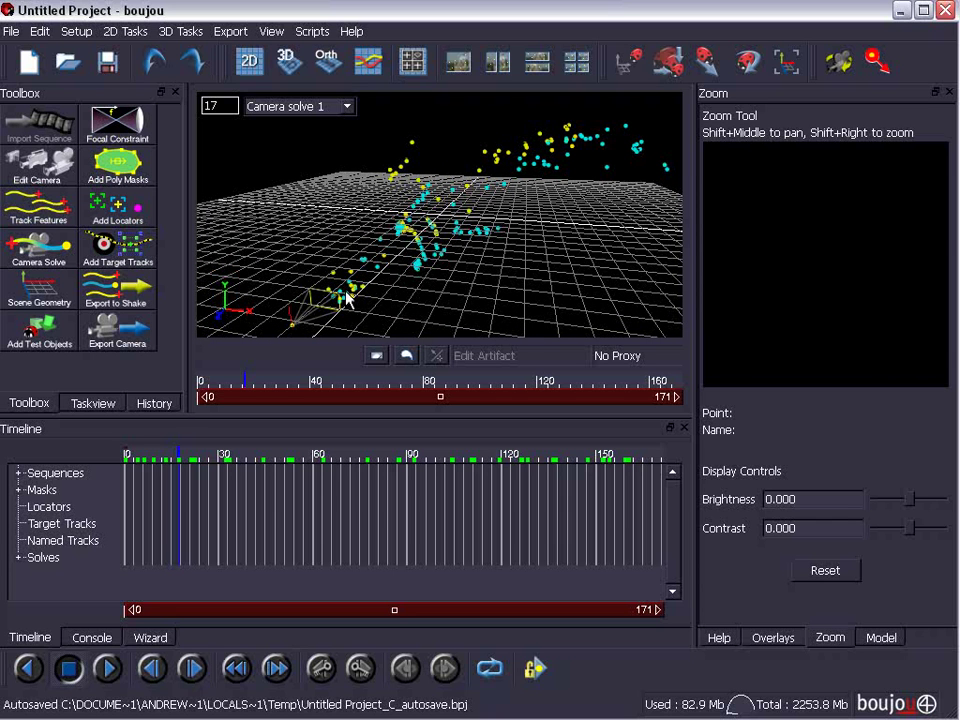
click(250, 63)
mouse_move(229, 399)
mouse_down()
mouse_move(655, 385)
mouse_move(232, 381)
mouse_up()
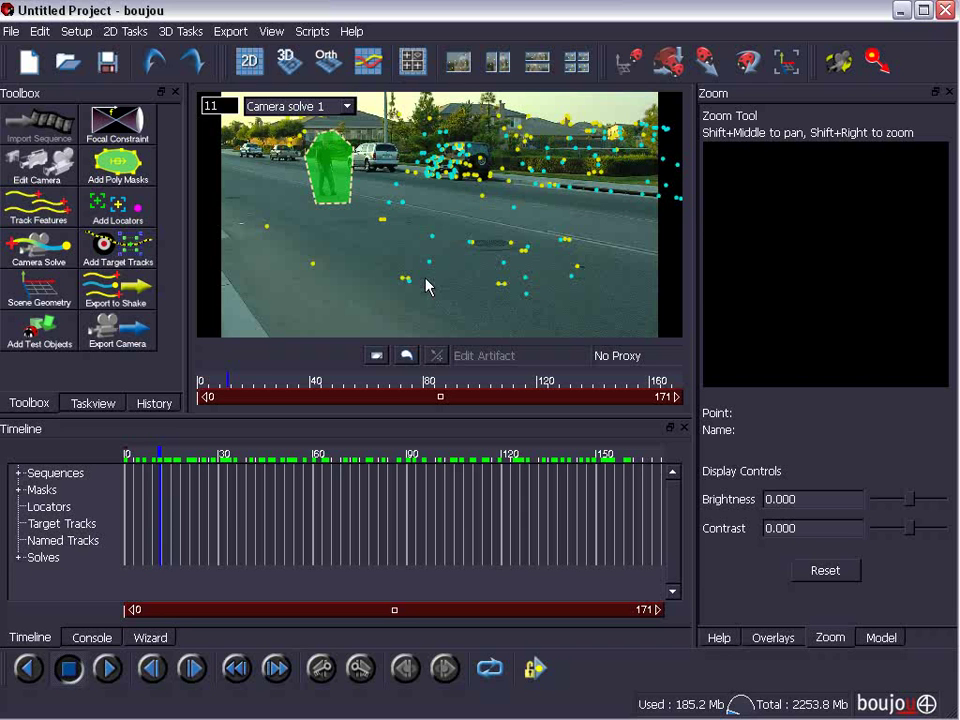
- Open Add/Edit Scene Geometry from 3D Tasks and position the dialog beside the footage
click(169, 32)
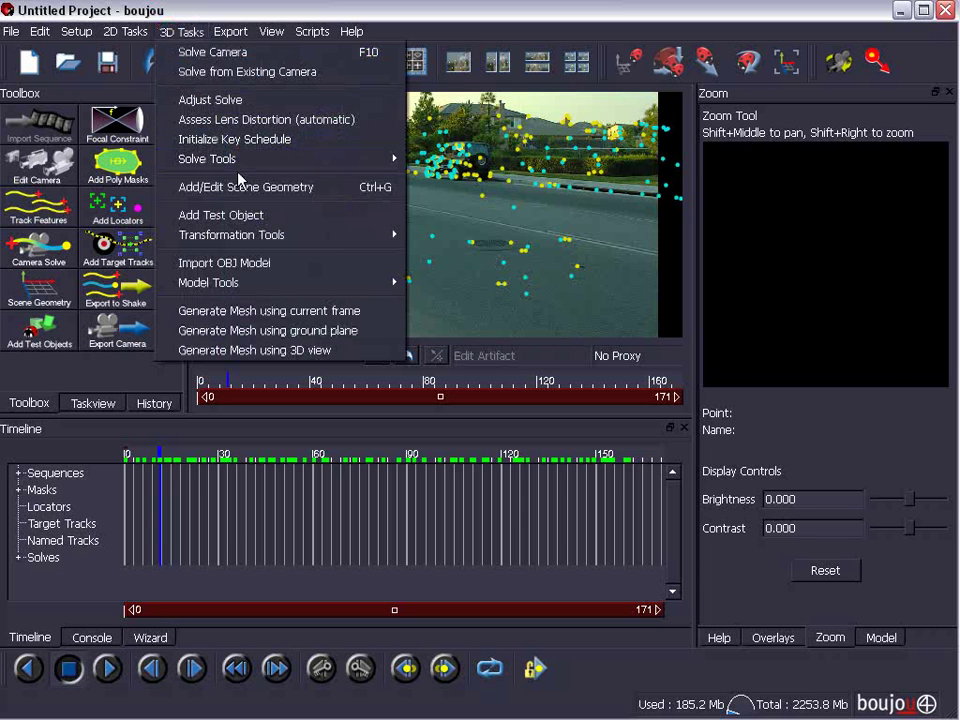
click(297, 196)
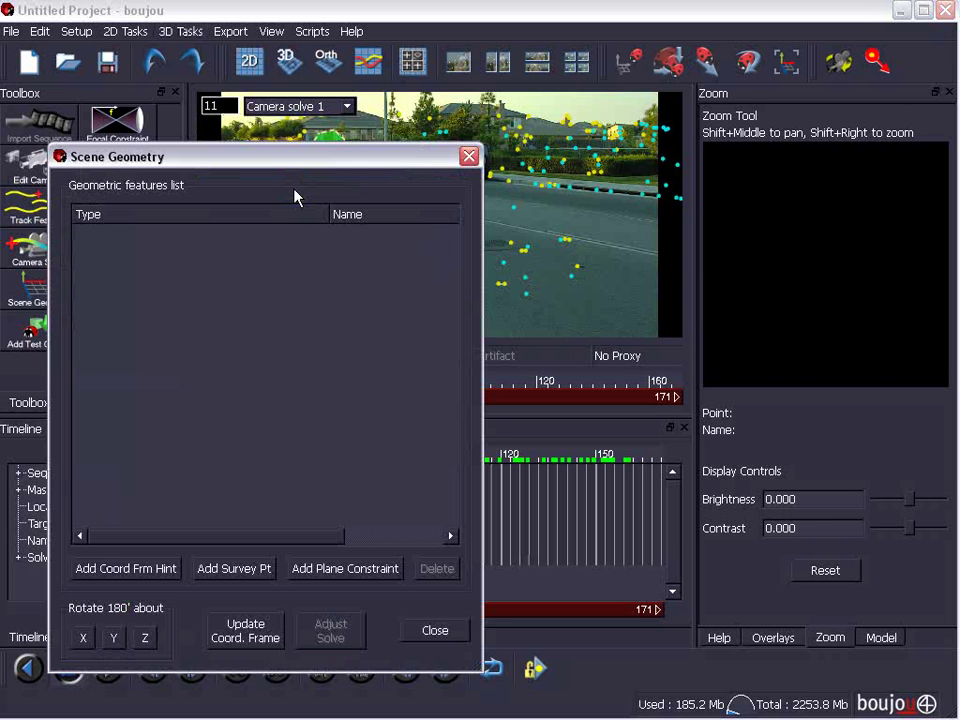
drag(266, 150, 396, 388)
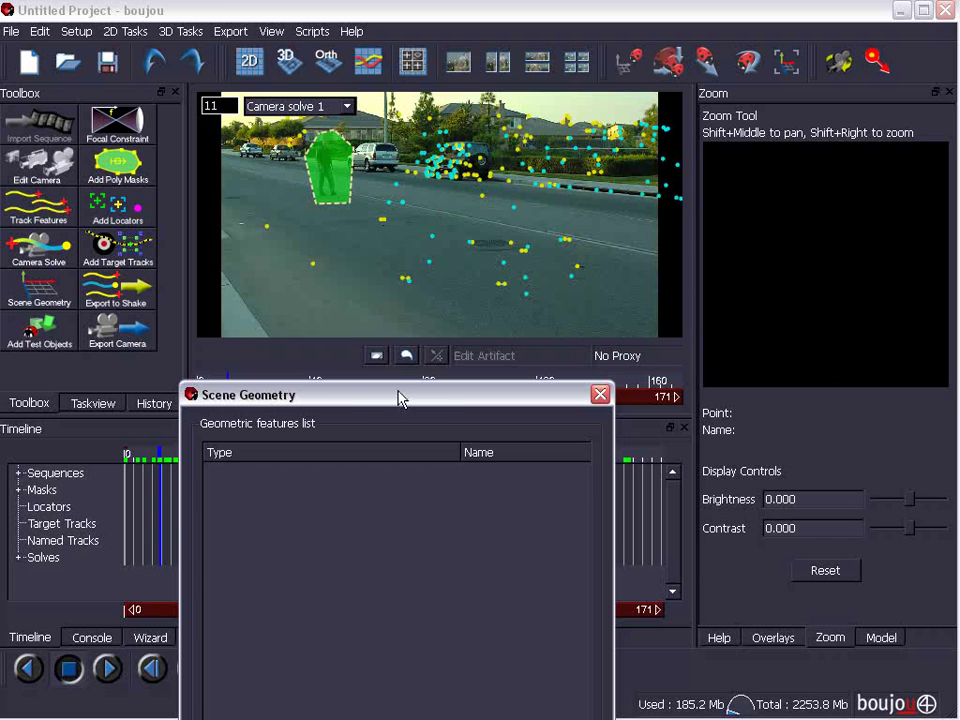
mouse_move(399, 398)
mouse_down()
mouse_move(306, 300)
mouse_move(285, 246)
mouse_up()
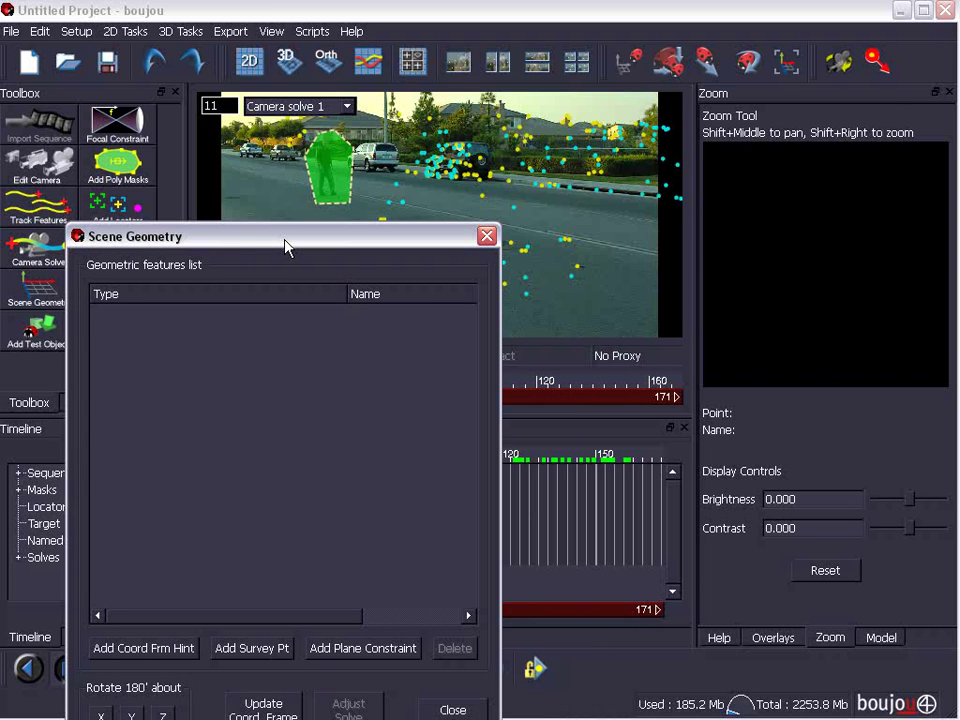
mouse_move(285, 246)
mouse_down()
mouse_move(317, 242)
mouse_move(447, 311)
mouse_up()
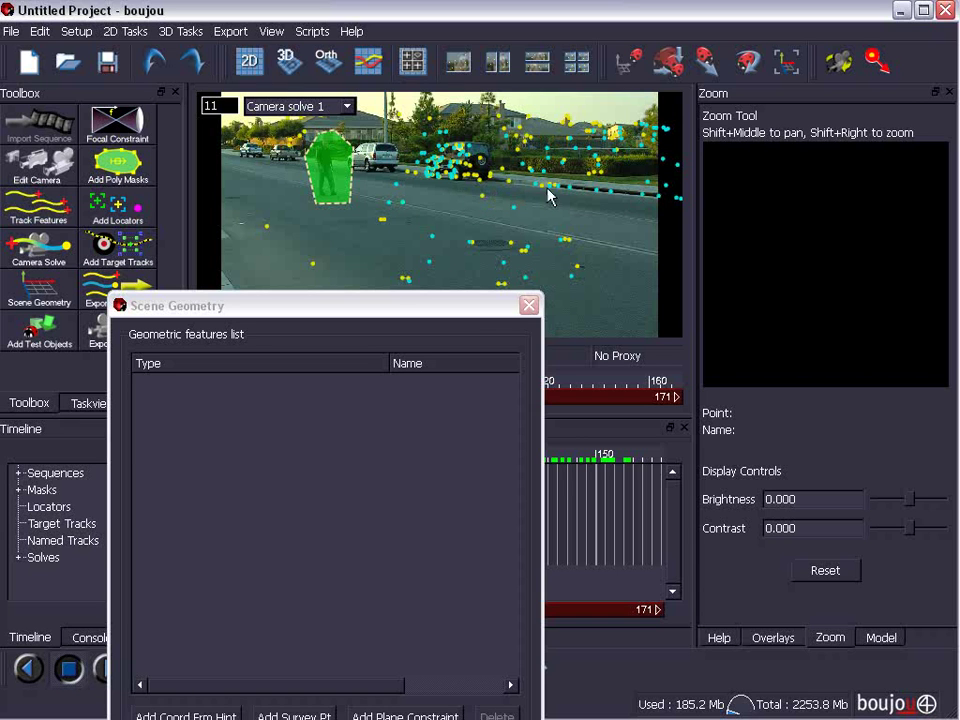
- Select two track points on the road, clearing the parked-car tracks
click(452, 215)
click(407, 218)
drag(572, 213, 406, 128)
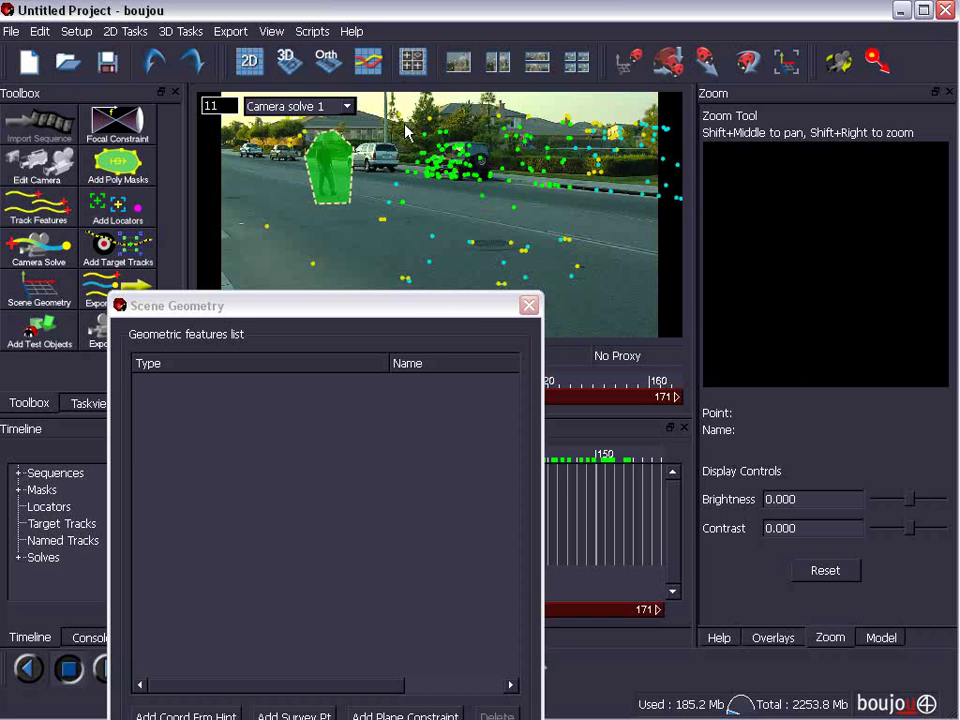
click(441, 210)
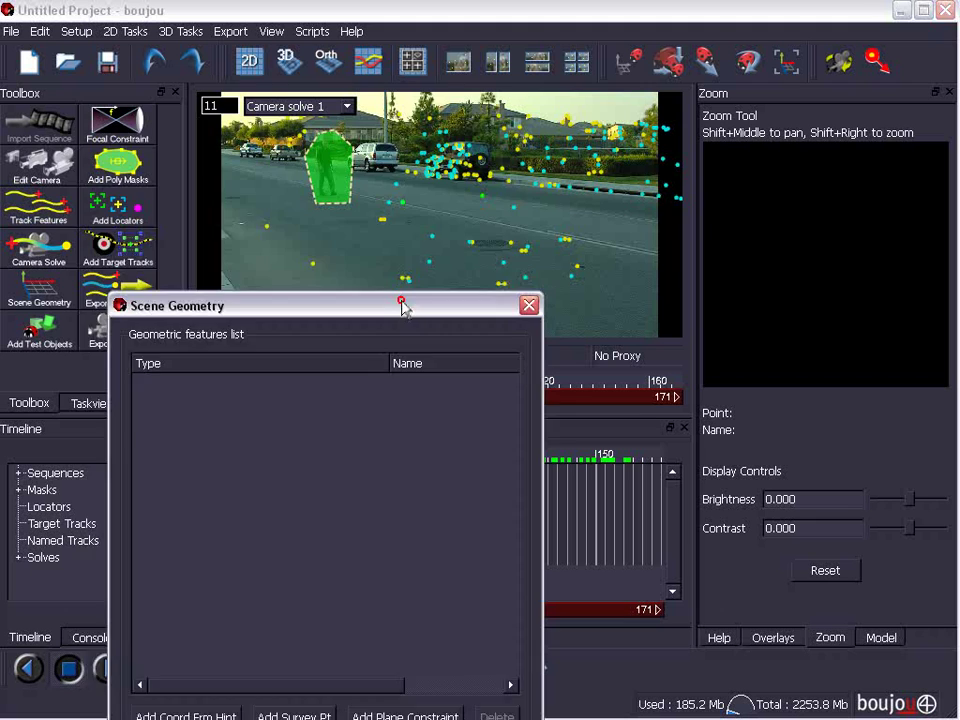
drag(405, 308, 361, 125)
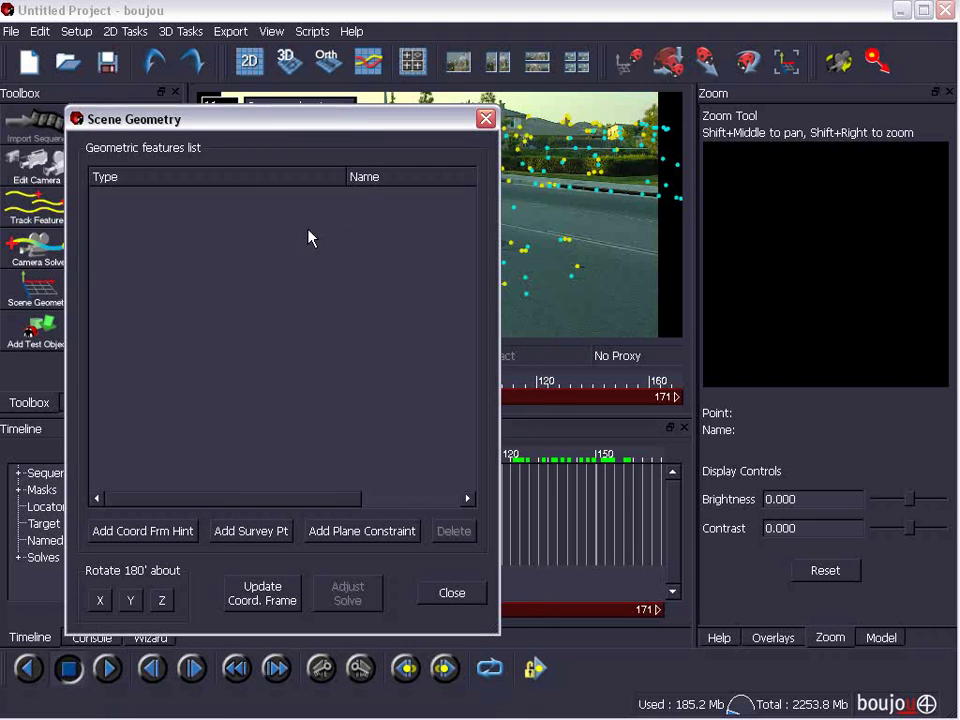
- Add a coordinate frame hint connected to the two selected tracks, typed as x-axis
click(146, 536)
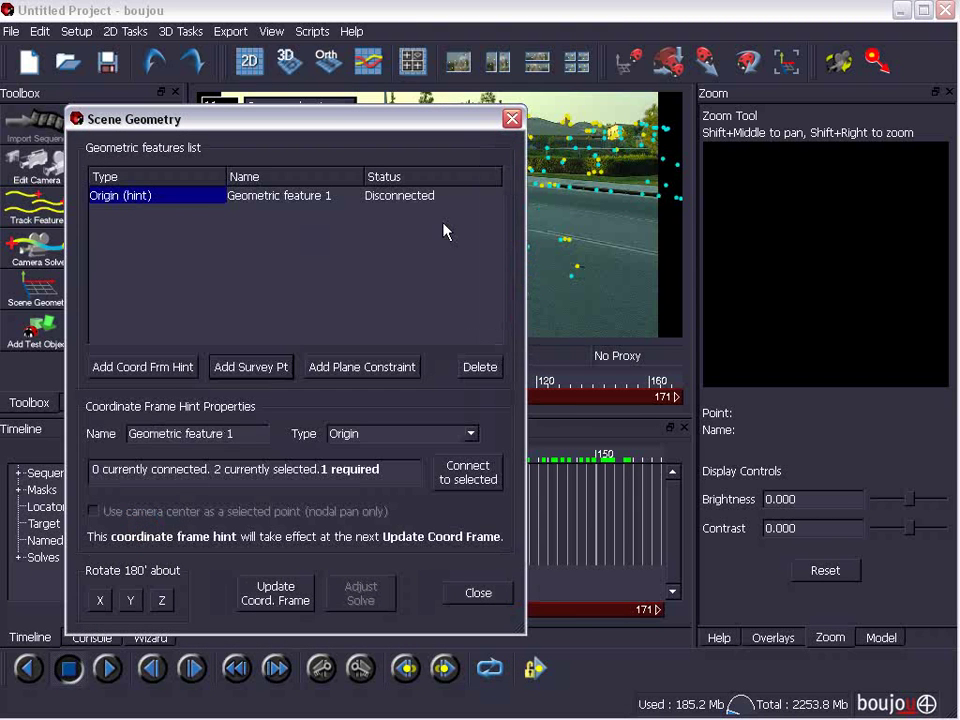
click(466, 476)
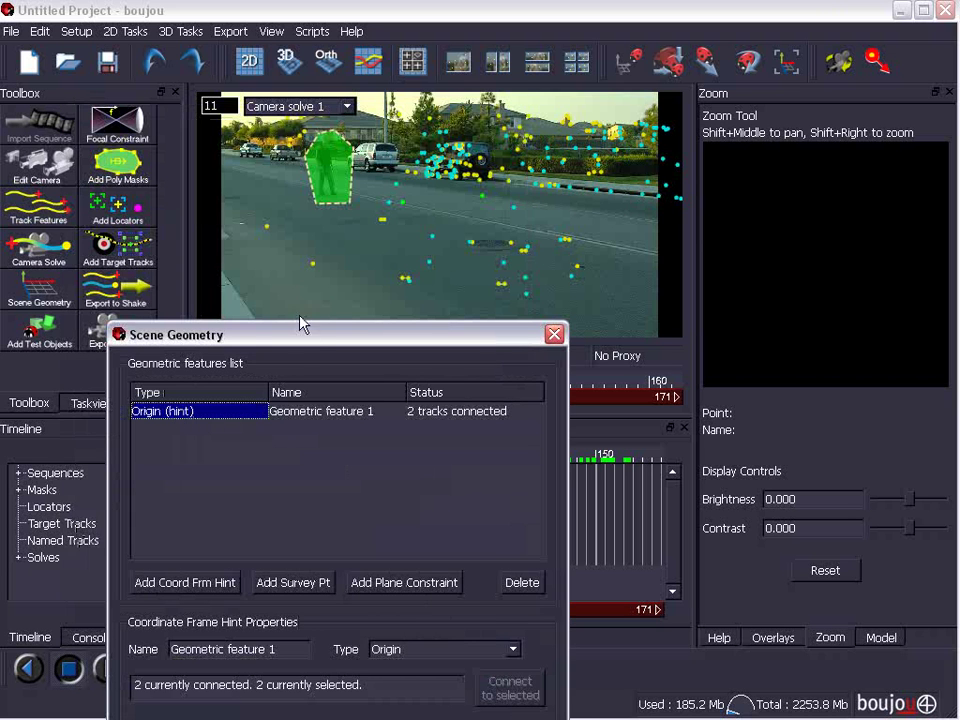
mouse_move(302, 325)
mouse_down()
mouse_move(257, 245)
mouse_move(223, 227)
mouse_up()
click(452, 528)
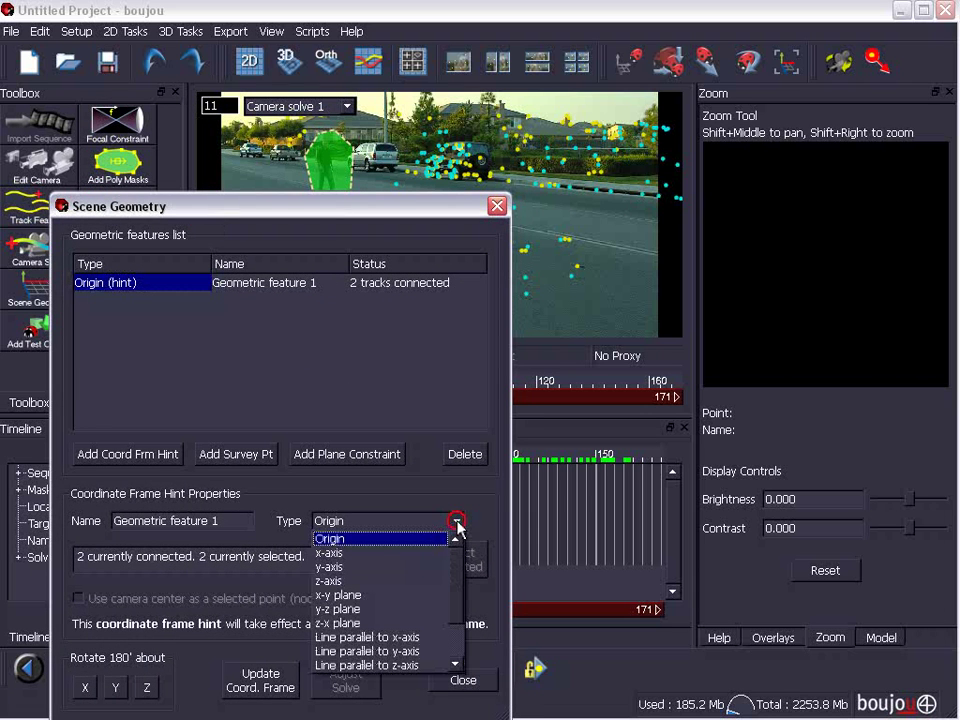
click(362, 553)
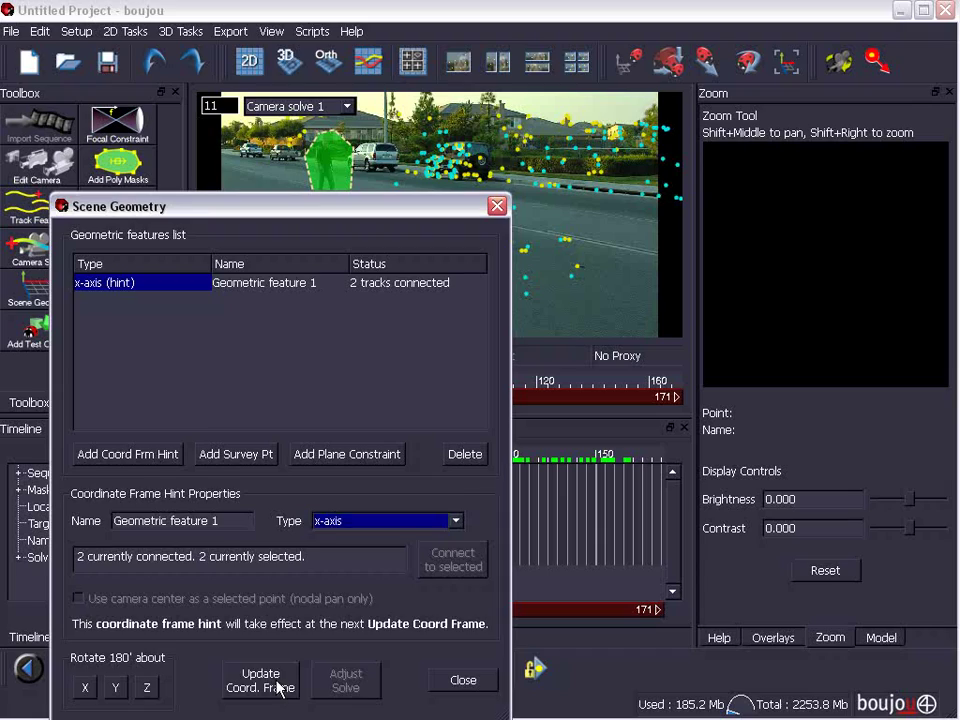
- Update the coordinate frame, orbit the 3D point cloud from below, then return to 2D
click(462, 679)
click(289, 60)
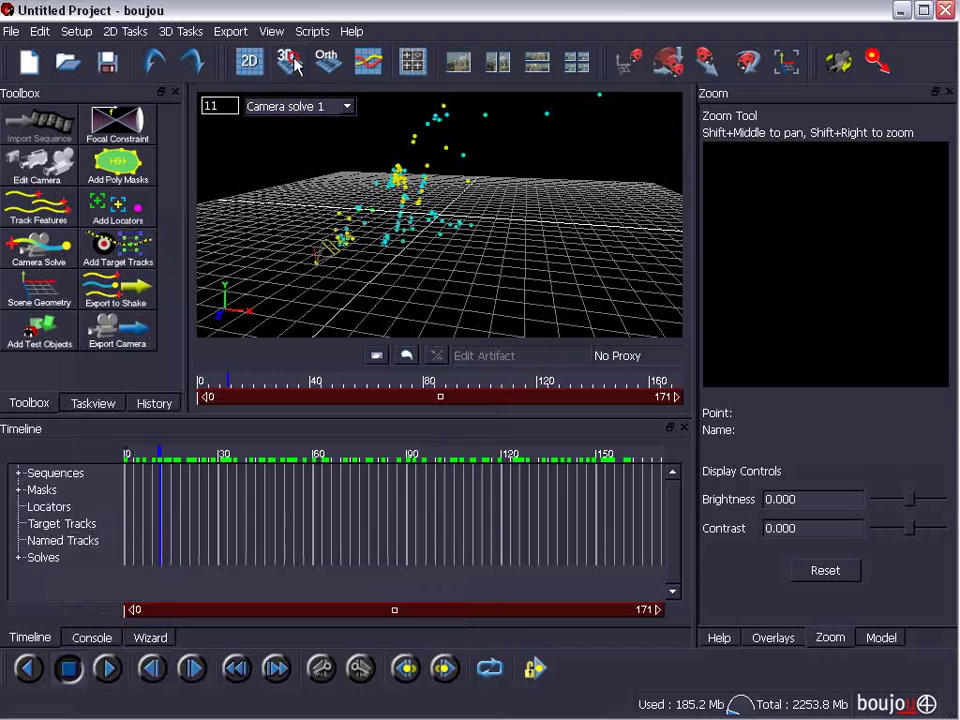
mouse_move(332, 251)
middle_down()
mouse_move(328, 272)
mouse_move(483, 225)
mouse_move(366, 252)
mouse_move(441, 300)
mouse_move(450, 257)
mouse_move(399, 246)
mouse_move(379, 263)
mouse_move(392, 210)
mouse_move(409, 216)
mouse_move(375, 249)
mouse_move(377, 228)
mouse_move(340, 200)
middle_up()
click(250, 70)
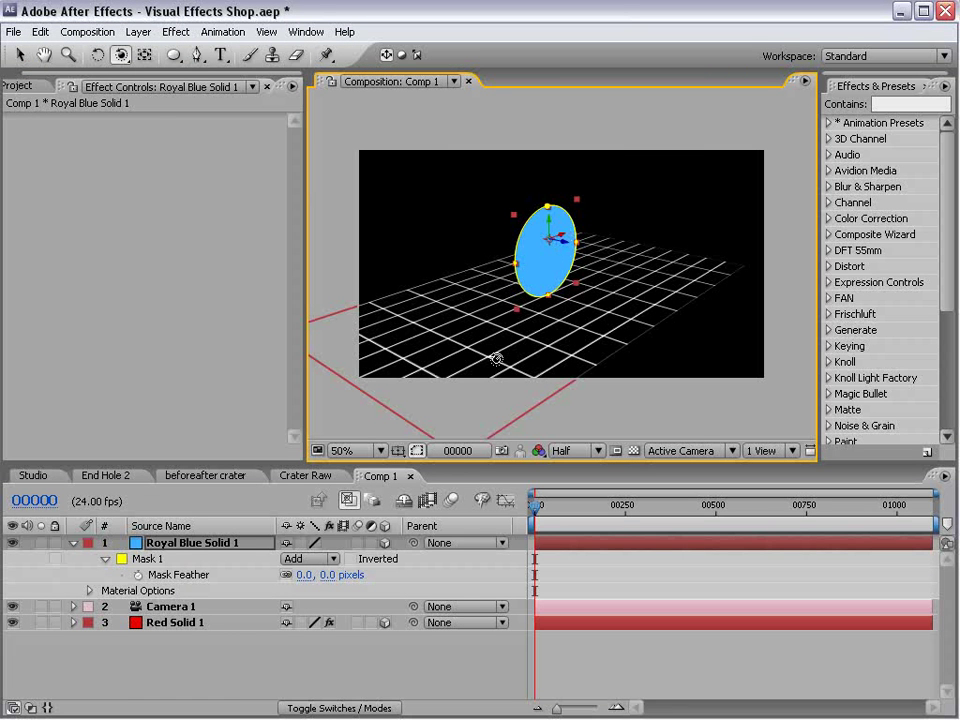
- Orbit the comp view, then nudge the blue ellipse slightly right above the ground grid
key(c)
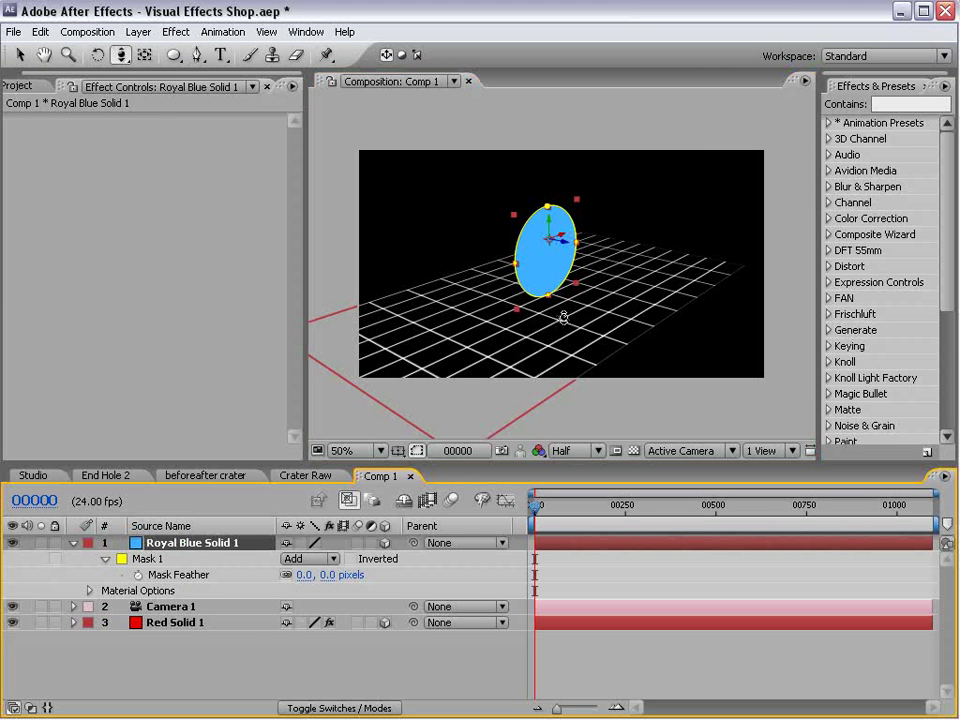
key(c)
mouse_move(561, 321)
mouse_down()
mouse_move(520, 293)
mouse_move(561, 325)
mouse_up()
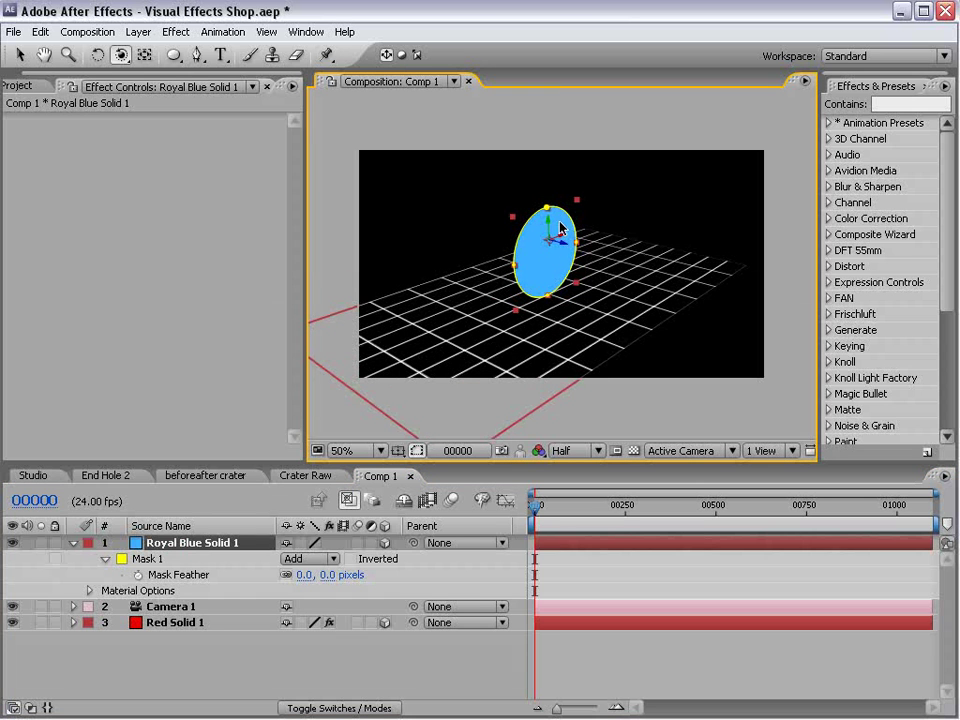
key(v)
mouse_move(563, 242)
mouse_down()
mouse_move(567, 281)
mouse_move(520, 268)
mouse_move(591, 223)
mouse_move(490, 272)
mouse_move(470, 262)
mouse_move(463, 200)
mouse_move(489, 300)
mouse_move(492, 234)
mouse_up()
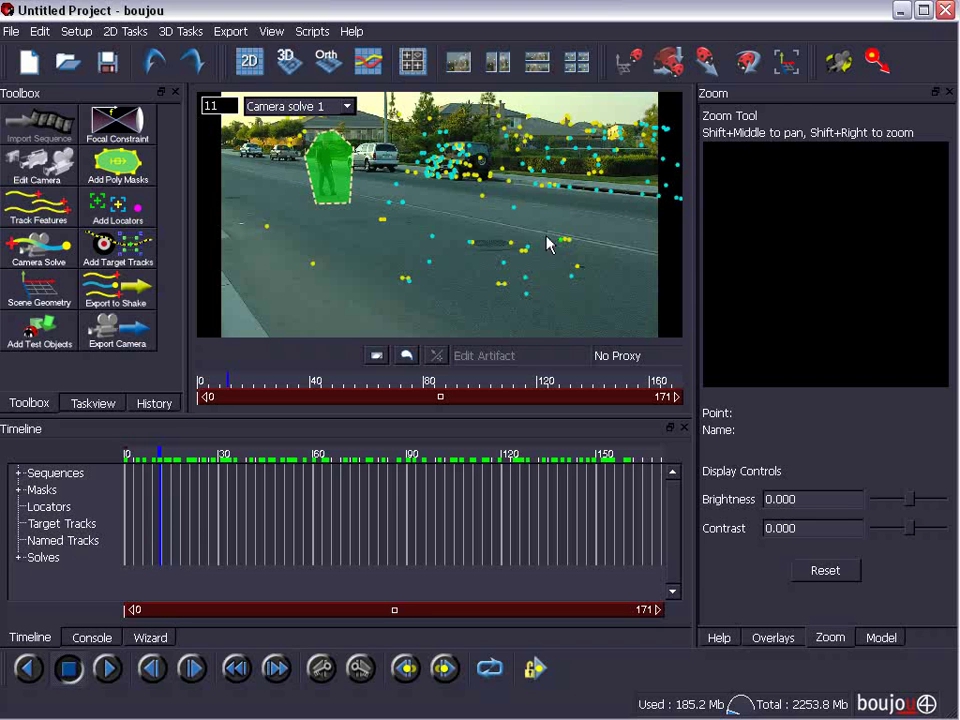
- Add a y-axis coordinate-frame hint connected to two selected road tracks
click(181, 31)
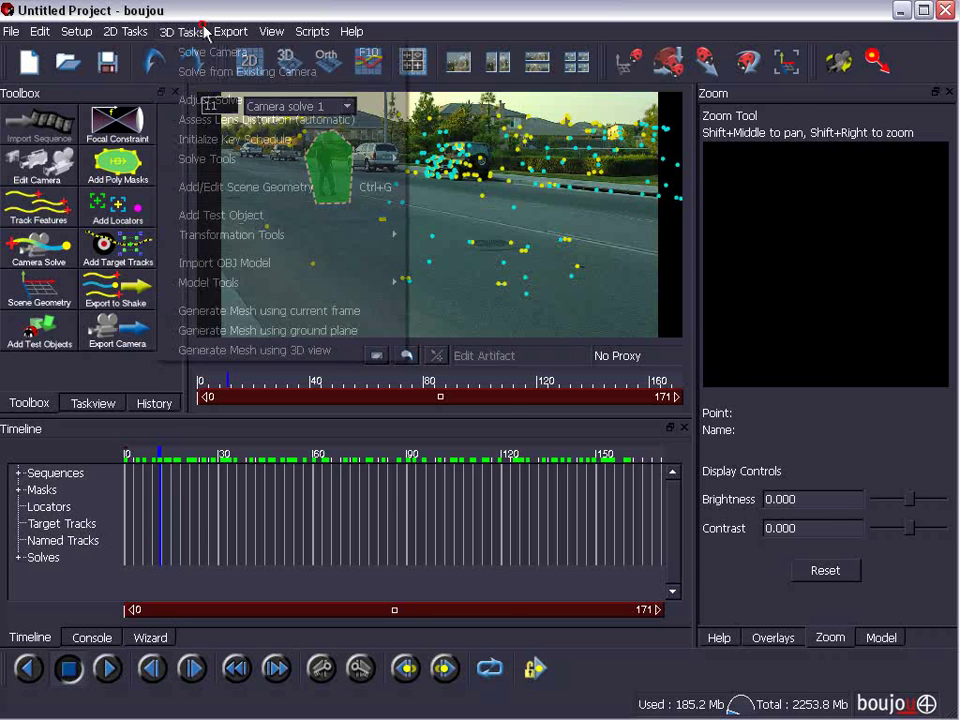
click(238, 187)
drag(235, 215, 219, 131)
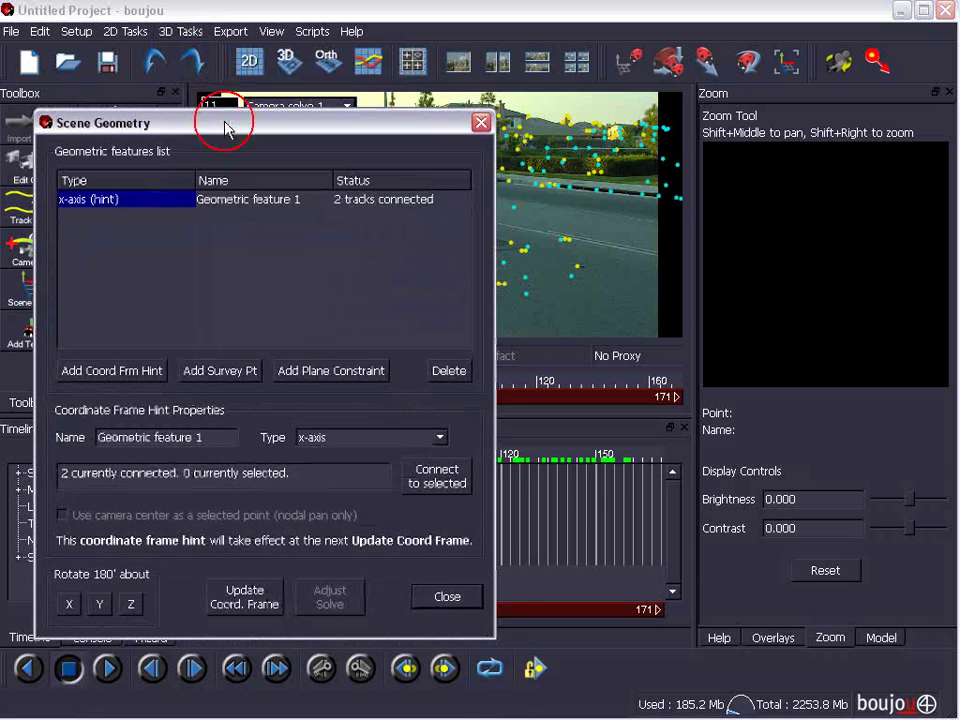
click(128, 372)
drag(230, 126, 228, 400)
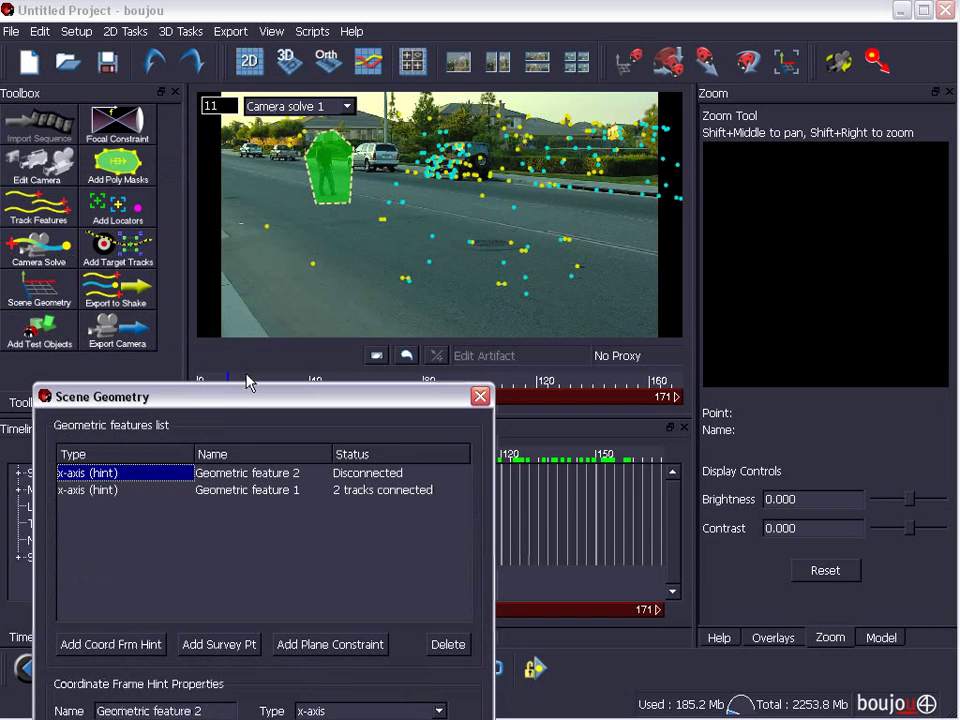
click(387, 205)
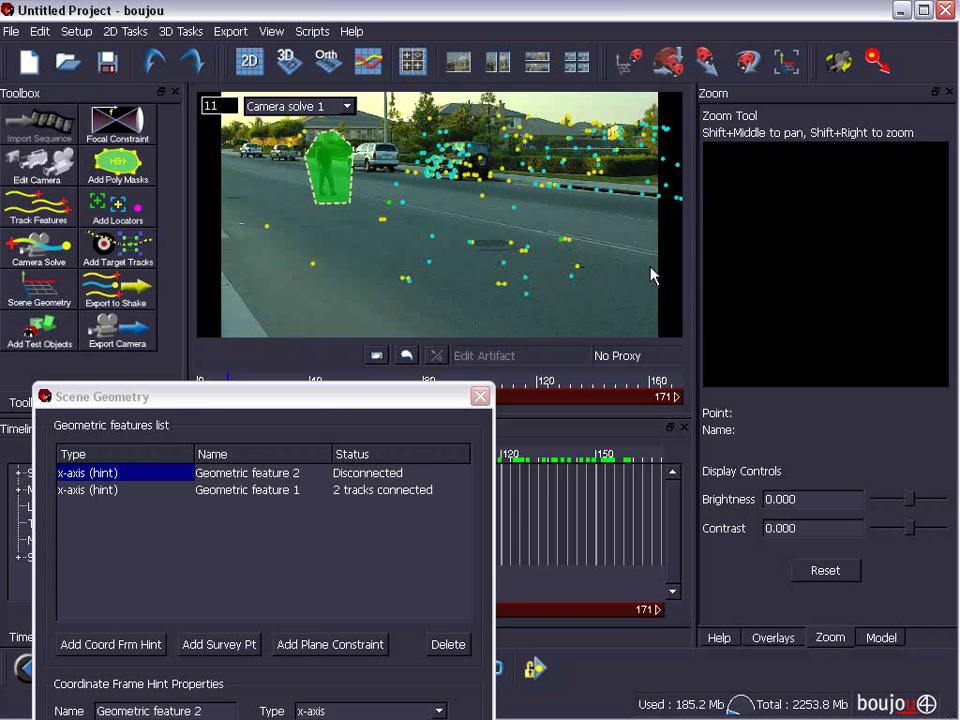
drag(291, 397, 282, 199)
click(320, 514)
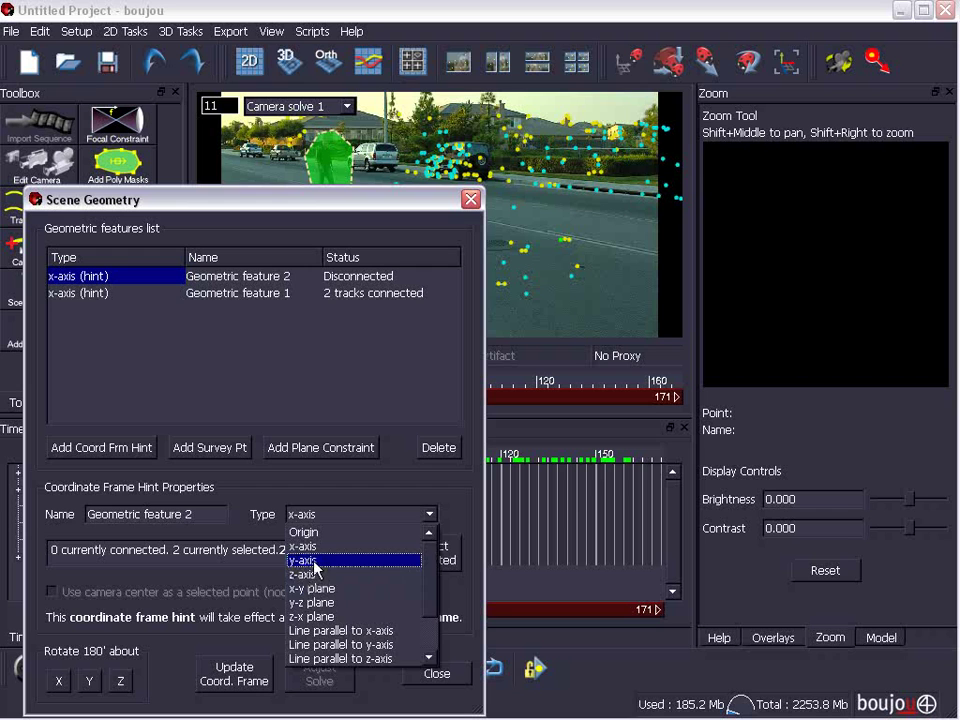
click(315, 561)
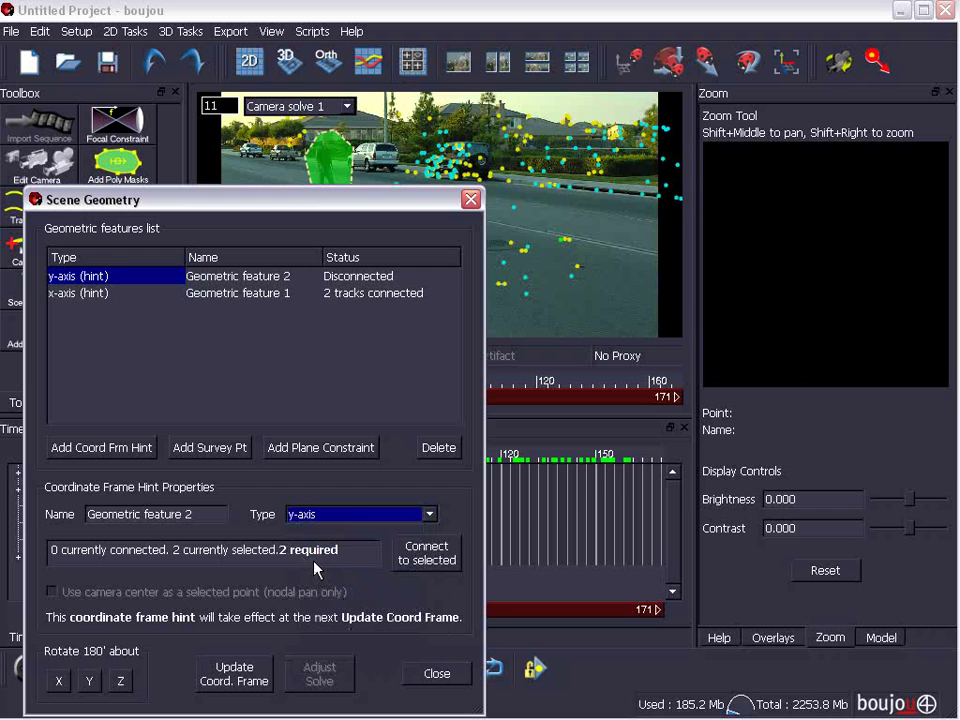
click(428, 560)
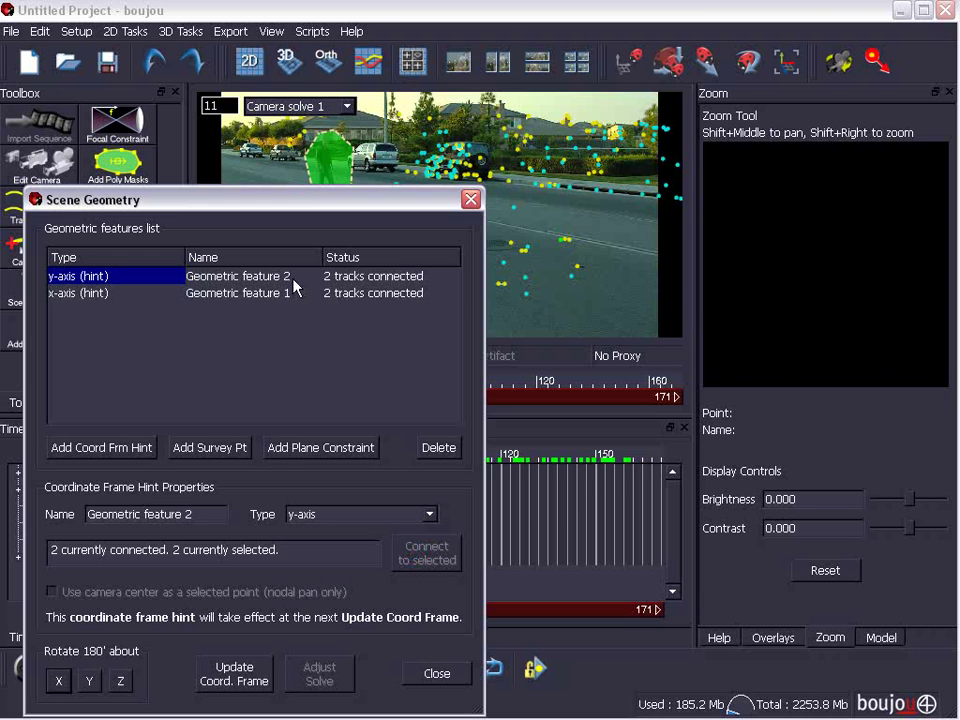
- Add an Origin coordinate-frame hint connected to a single chosen track
drag(437, 200, 508, 336)
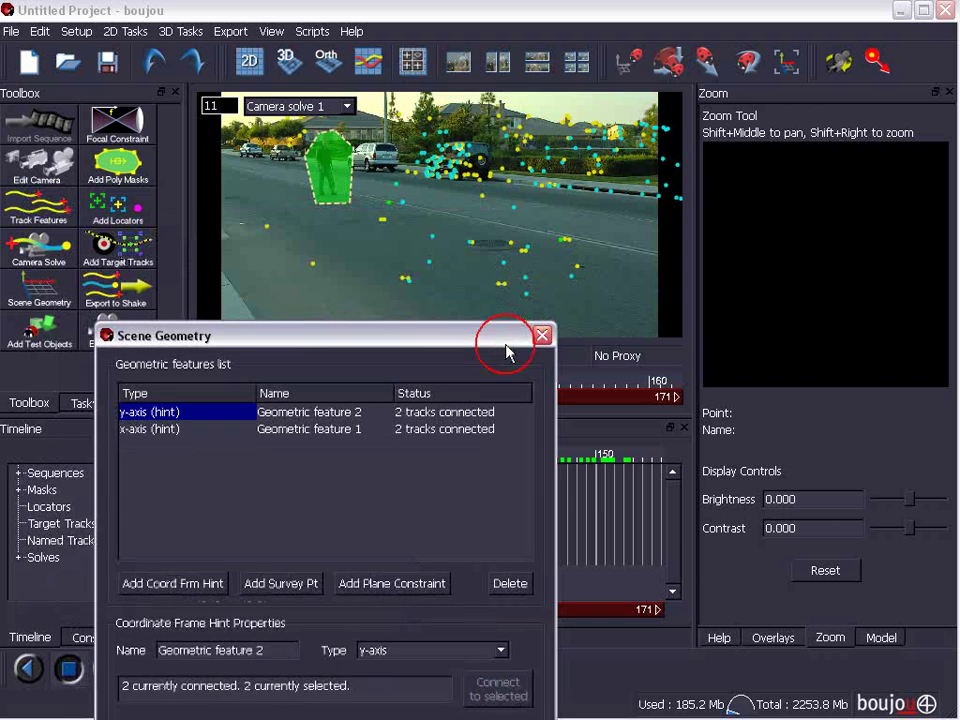
click(455, 277)
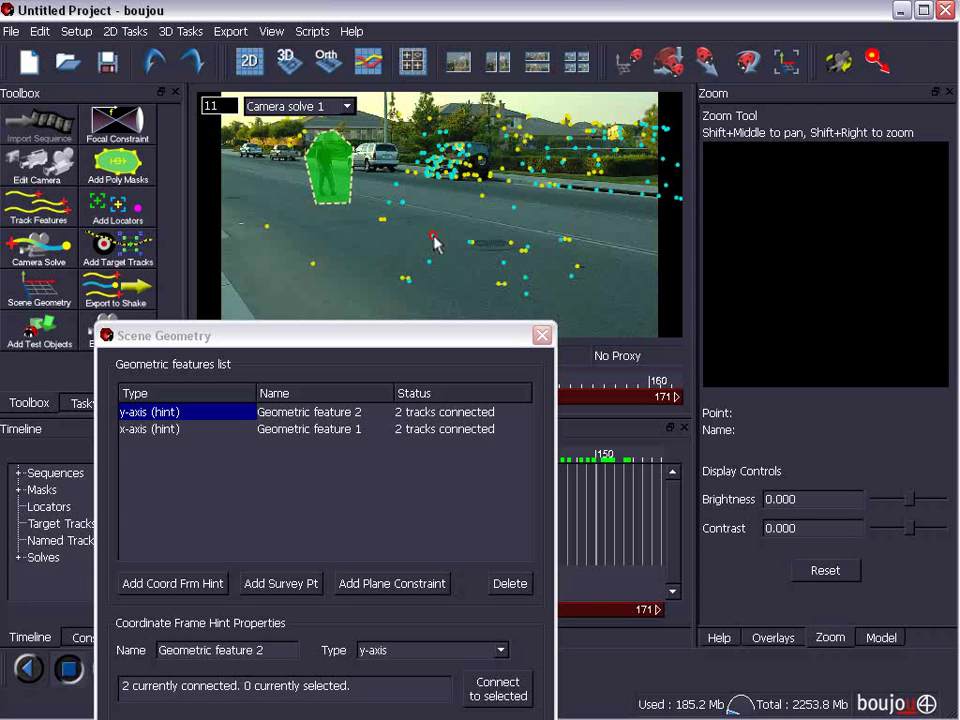
click(436, 241)
drag(441, 338, 443, 258)
click(175, 500)
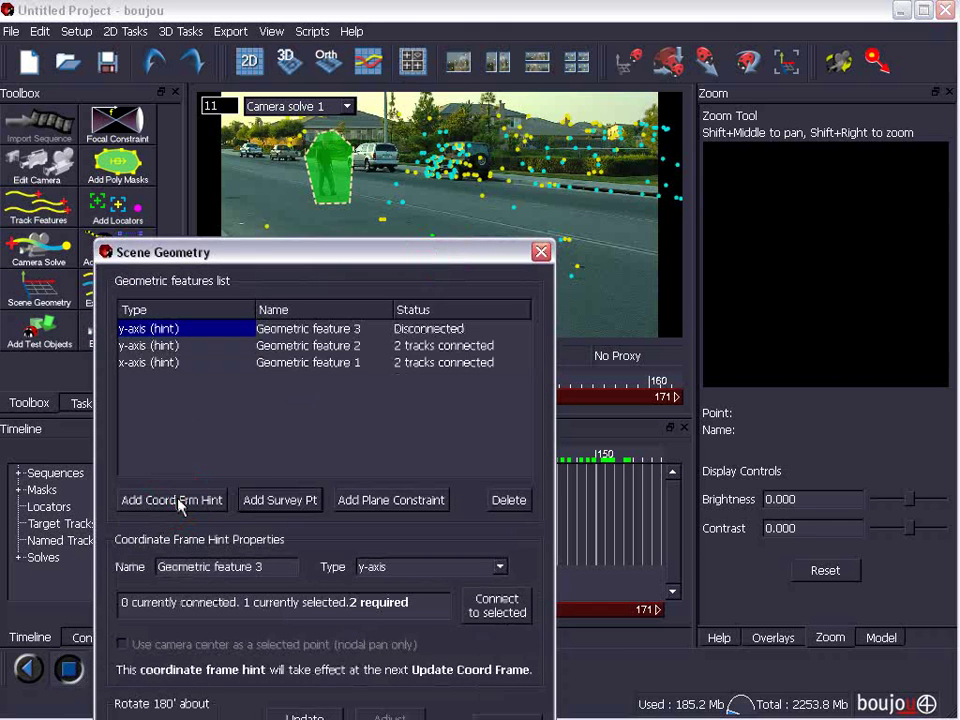
click(416, 566)
click(372, 521)
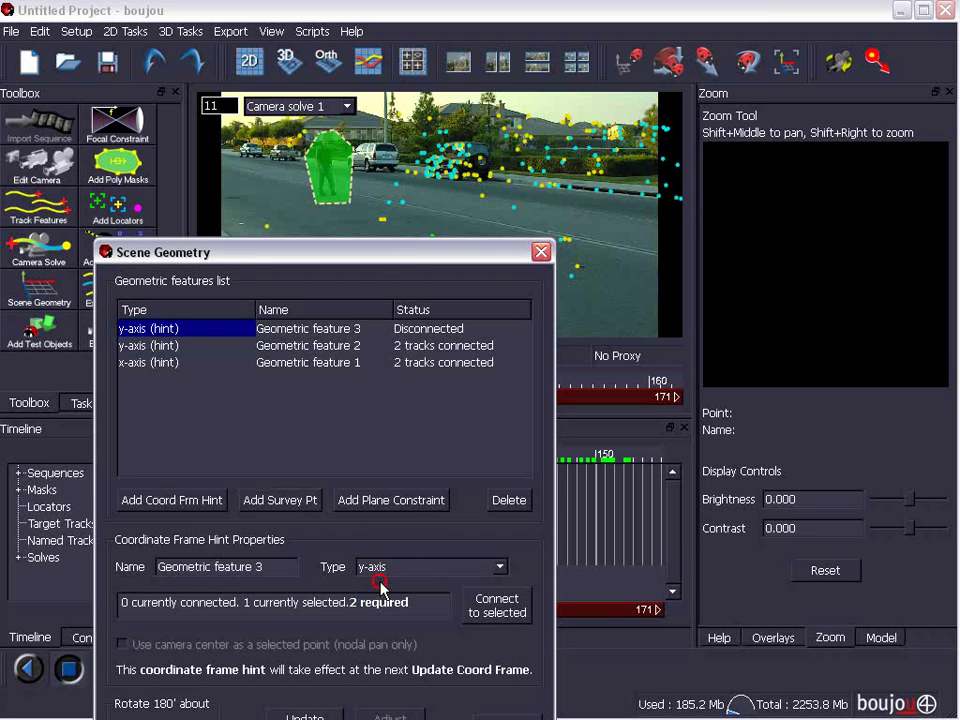
click(515, 612)
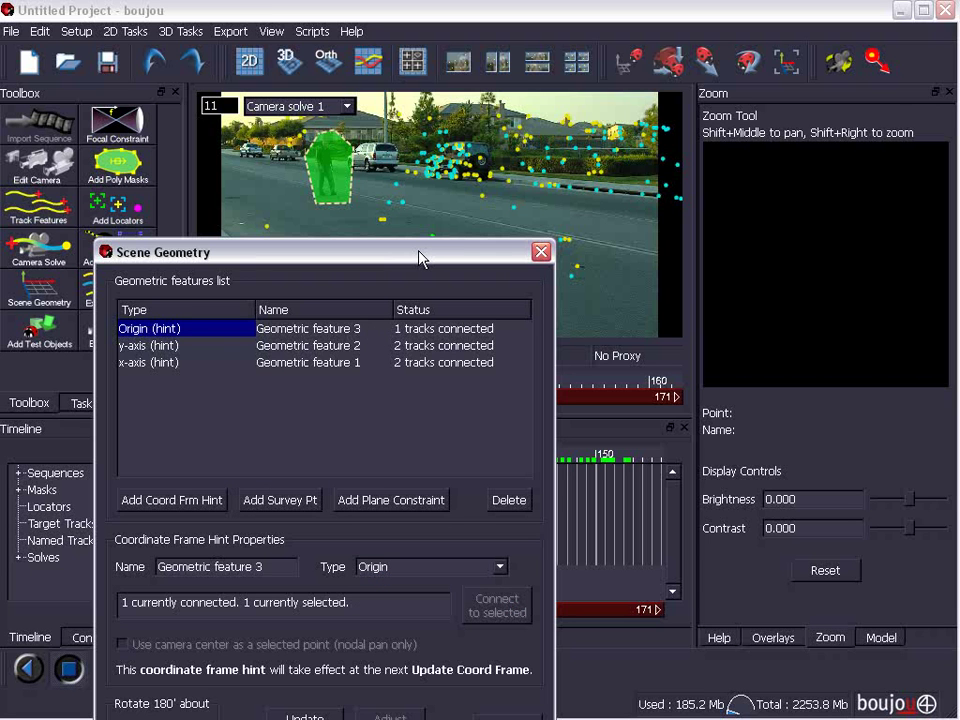
drag(420, 258, 413, 137)
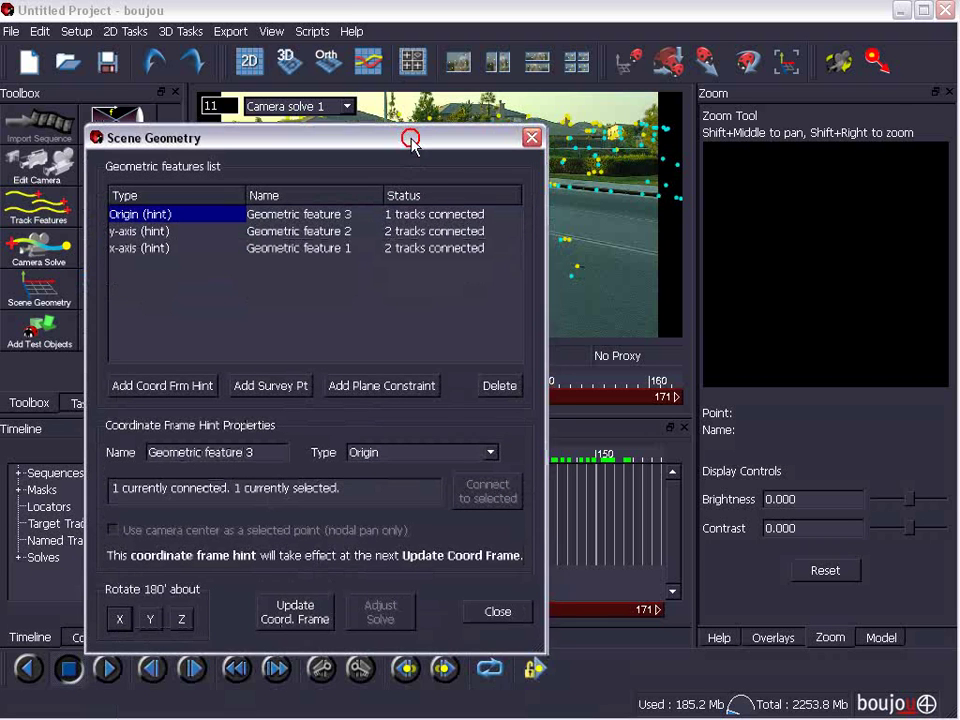
- Close Scene Geometry, orbit the point cloud in 3D, then return to 2D at frame 0
click(484, 614)
click(289, 62)
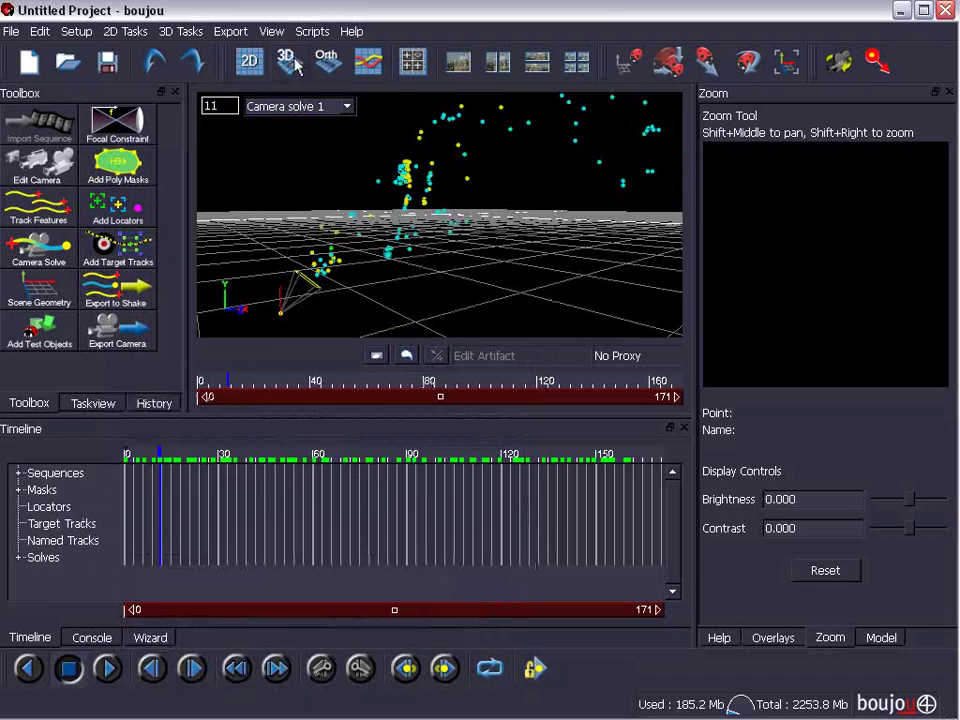
mouse_move(335, 265)
middle_down()
mouse_move(349, 257)
mouse_move(326, 283)
mouse_move(392, 246)
mouse_move(430, 265)
mouse_move(351, 268)
middle_up()
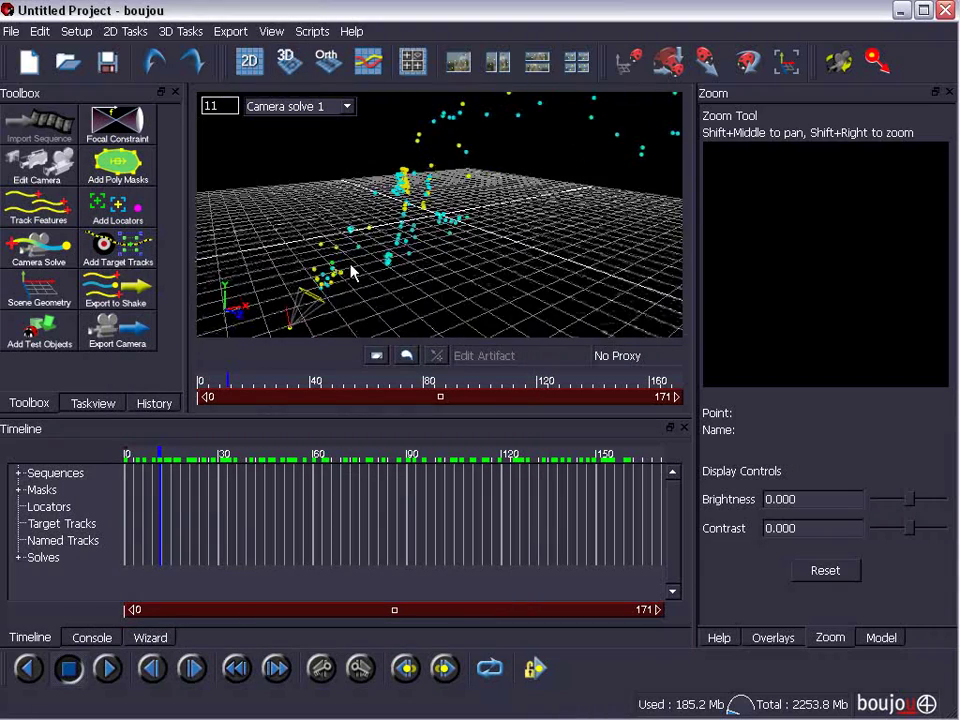
click(249, 62)
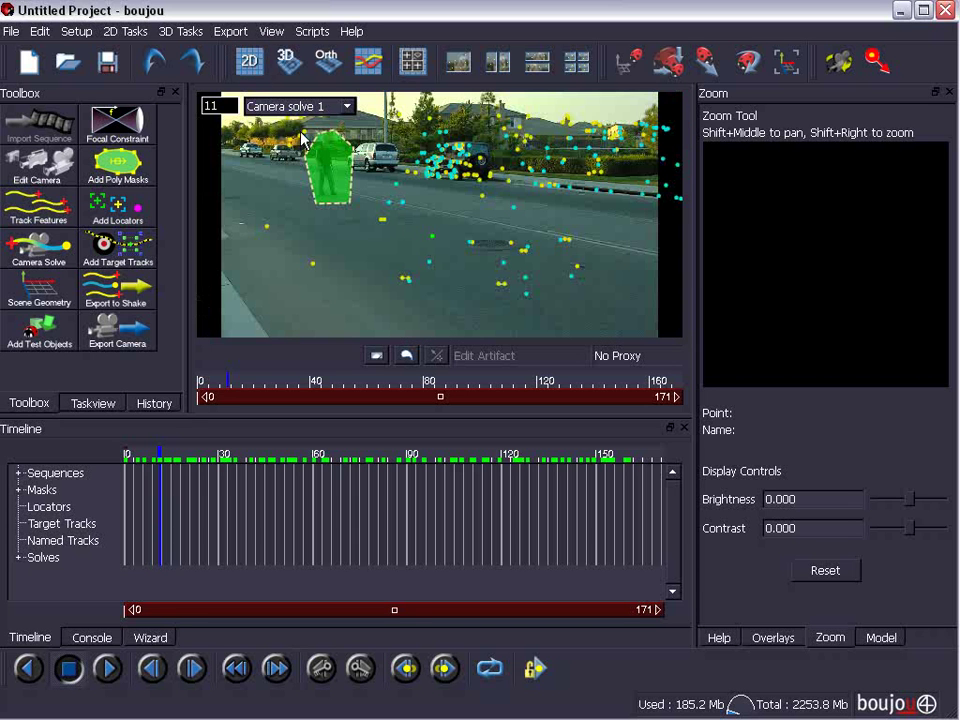
mouse_move(279, 388)
mouse_down()
mouse_move(504, 401)
mouse_move(201, 390)
mouse_up()
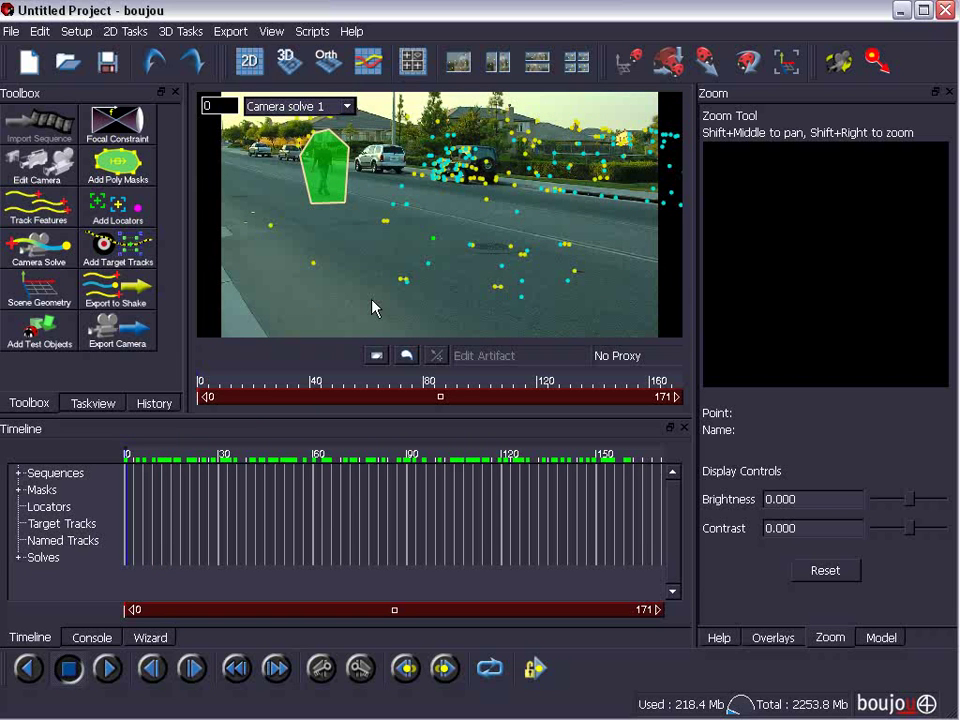
- Select six road-surface tracks and flag them for export
click(406, 204)
click(558, 246)
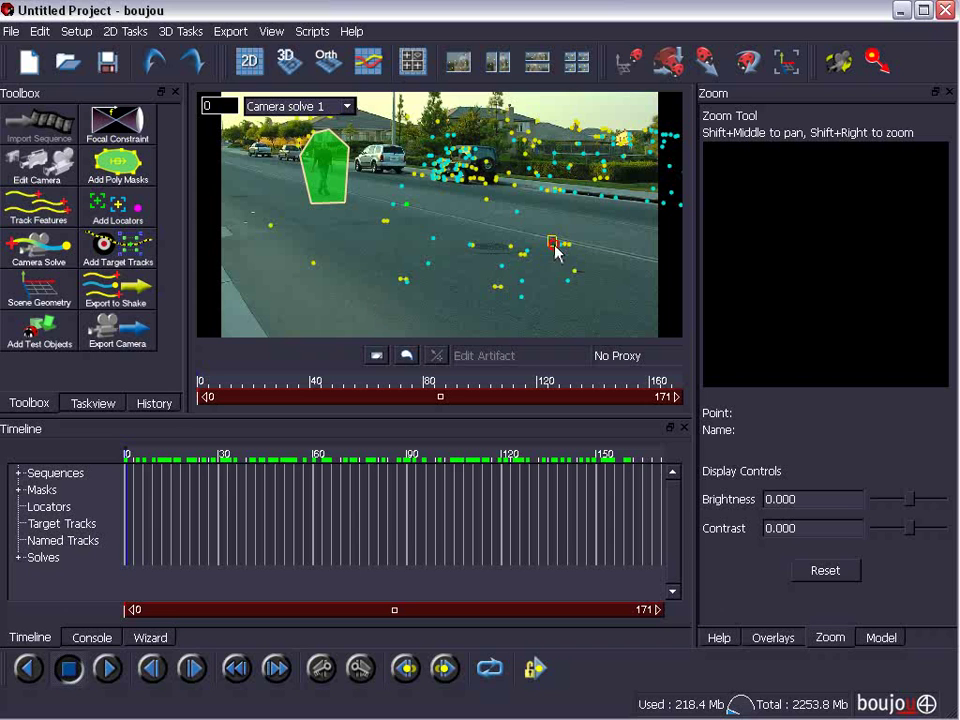
click(528, 306)
click(313, 265)
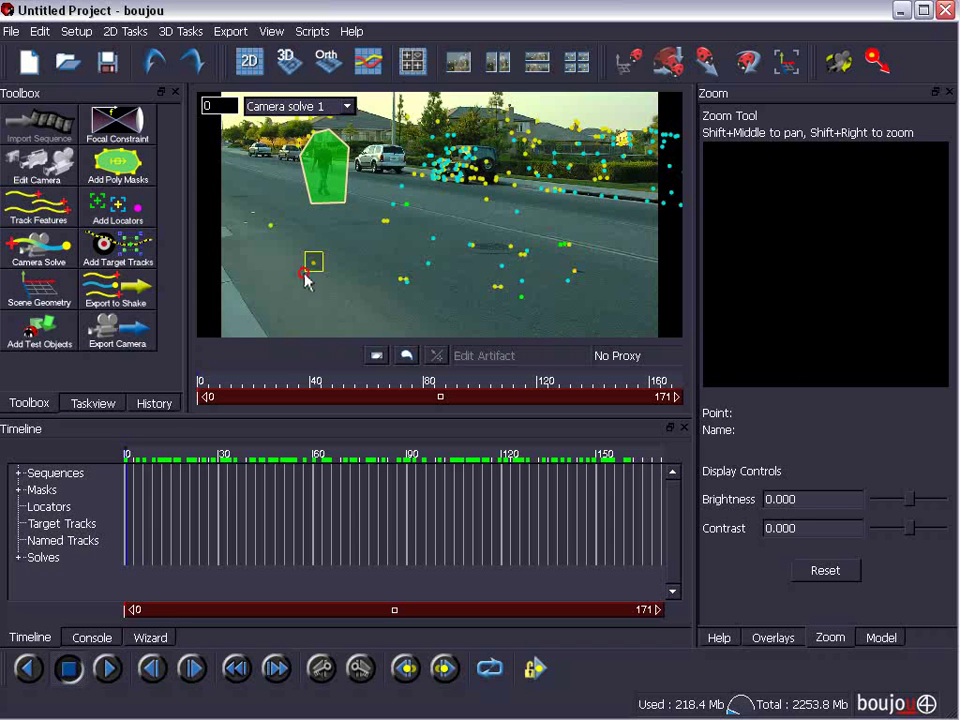
click(277, 219)
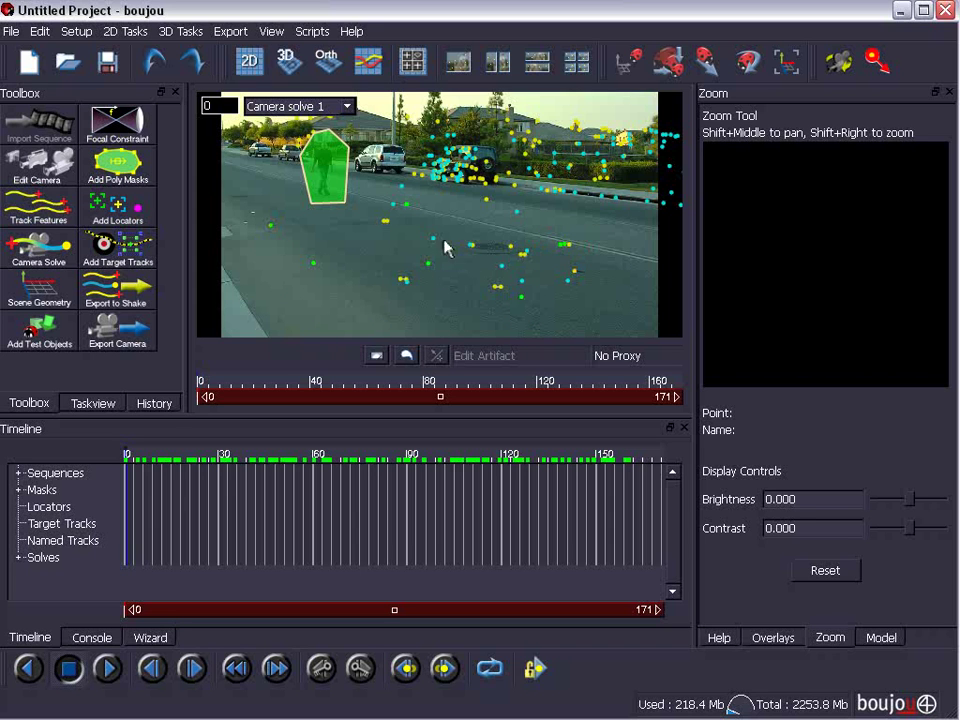
click(420, 243)
right_click(434, 241)
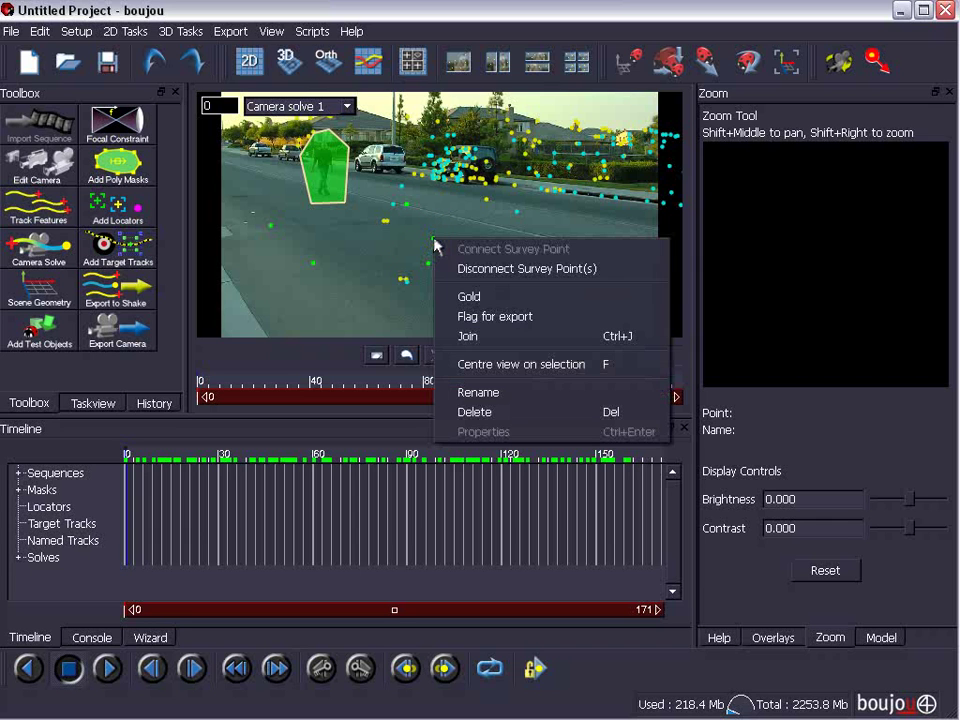
click(512, 322)
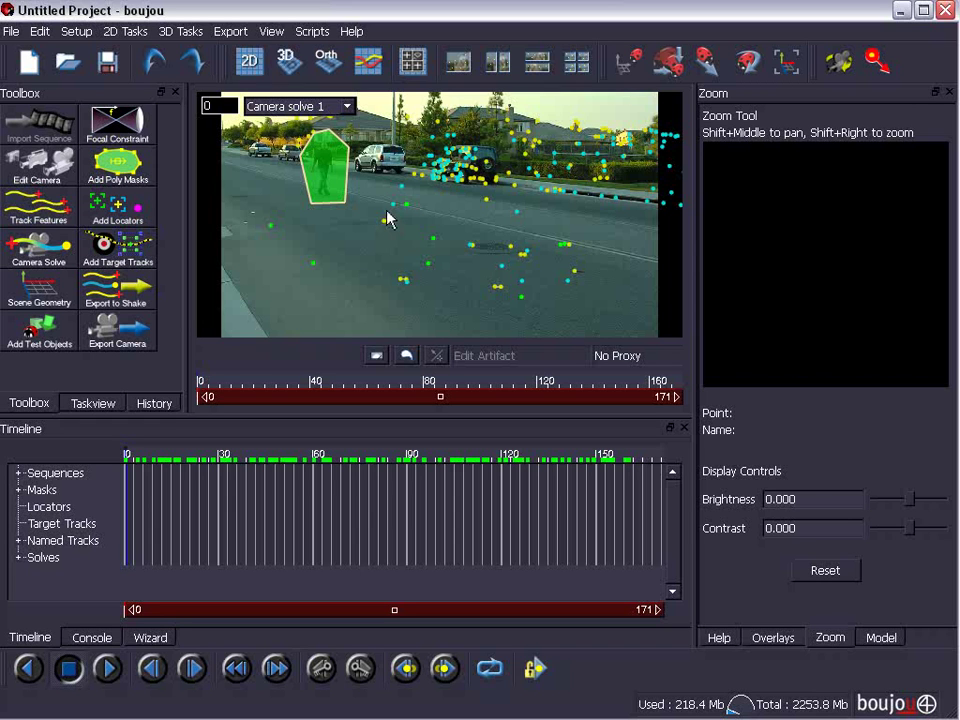
- Scrub back and forth through the shot to review the flagged tracks
mouse_move(392, 386)
mouse_down()
mouse_move(636, 396)
mouse_move(207, 398)
mouse_up()
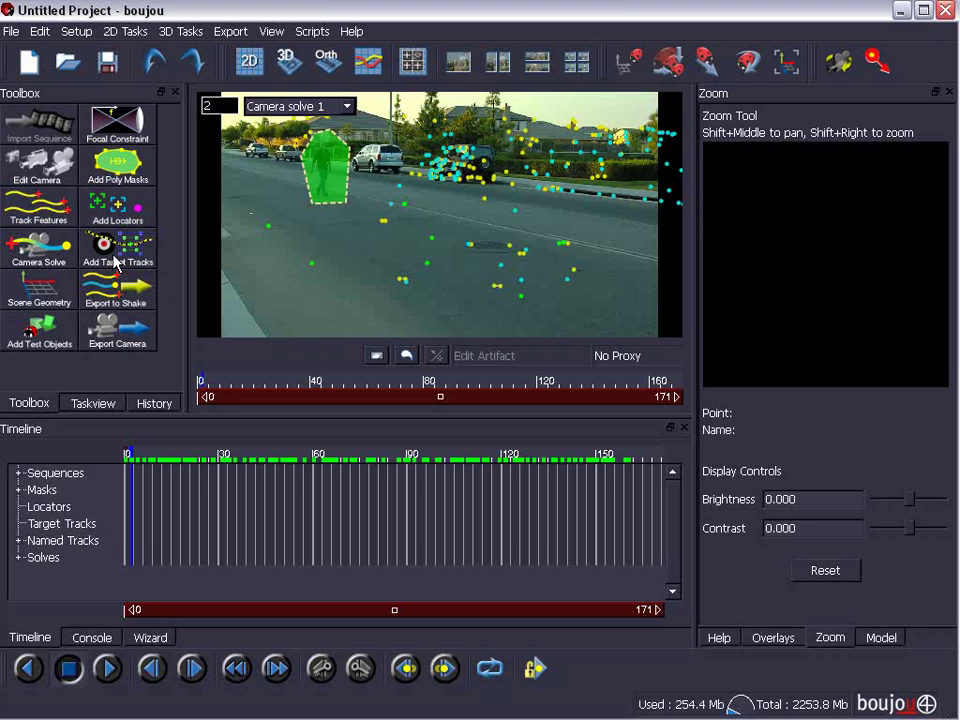
drag(222, 387, 404, 396)
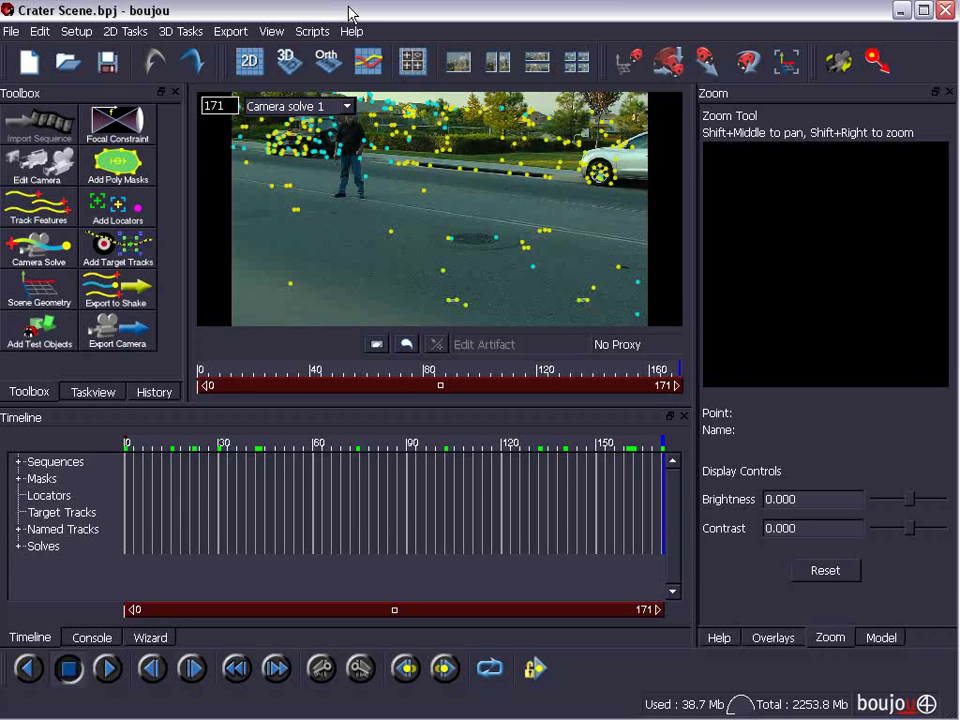
- In Edit Camera, change the frame rate to 24 fps and confirm
click(72, 31)
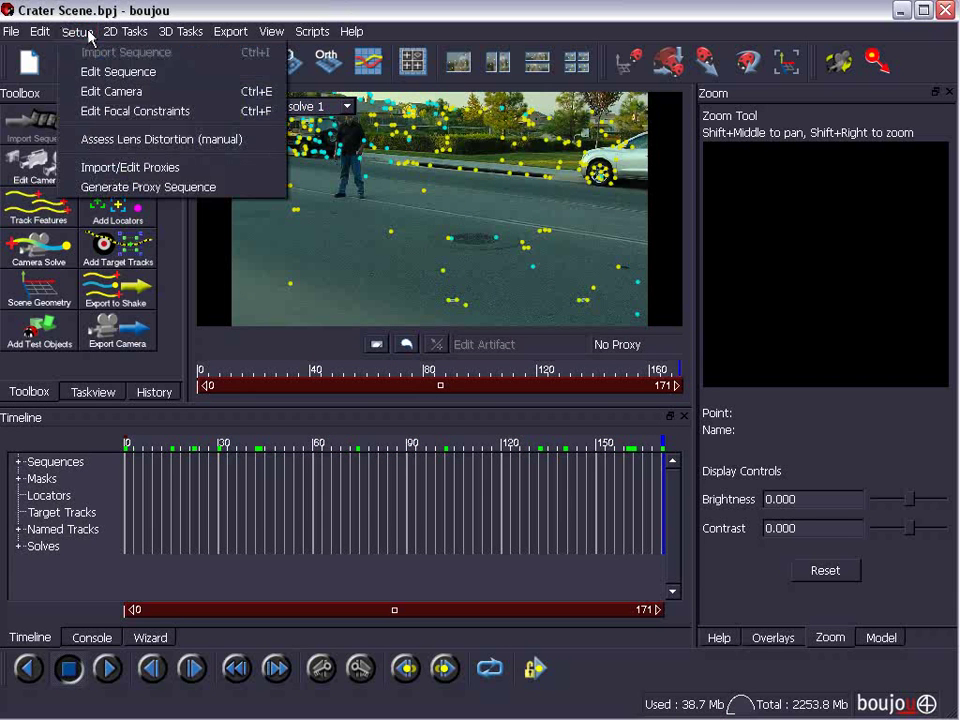
click(131, 92)
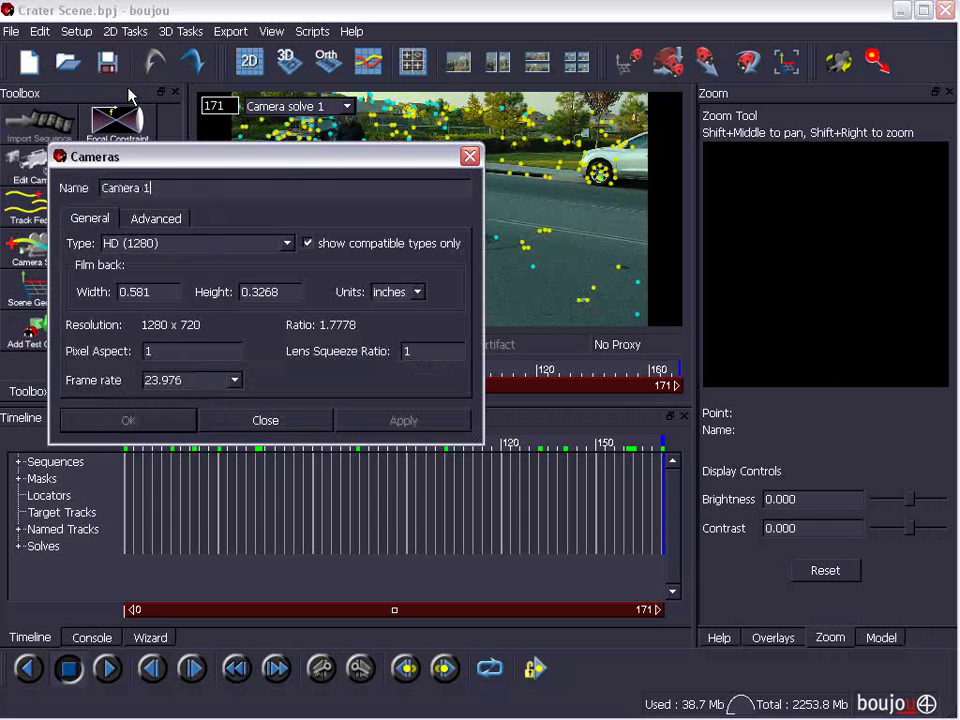
click(234, 381)
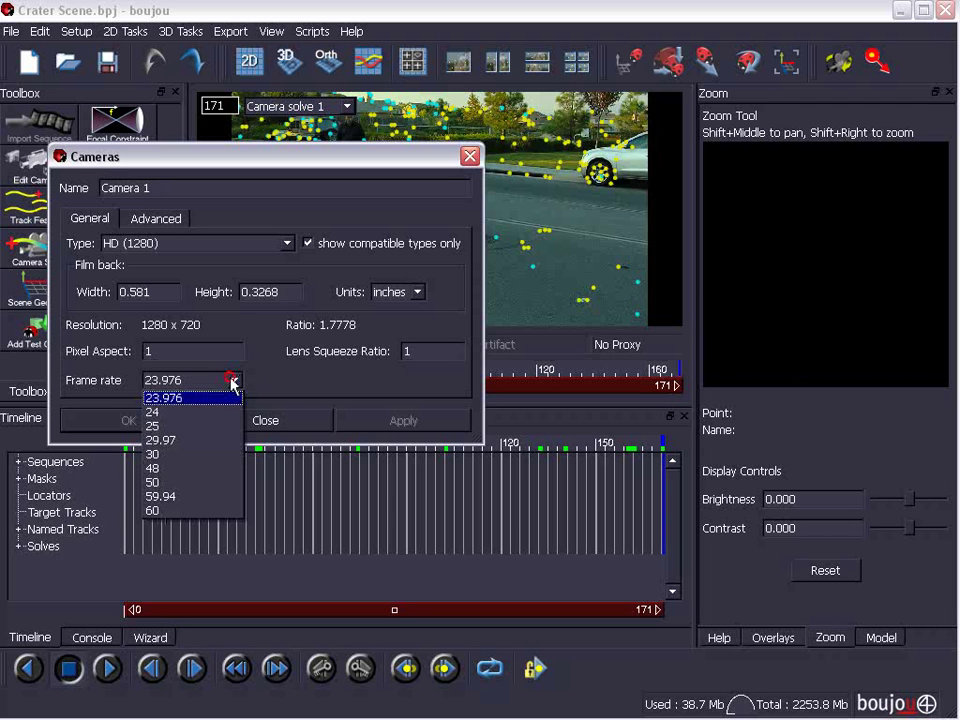
click(168, 413)
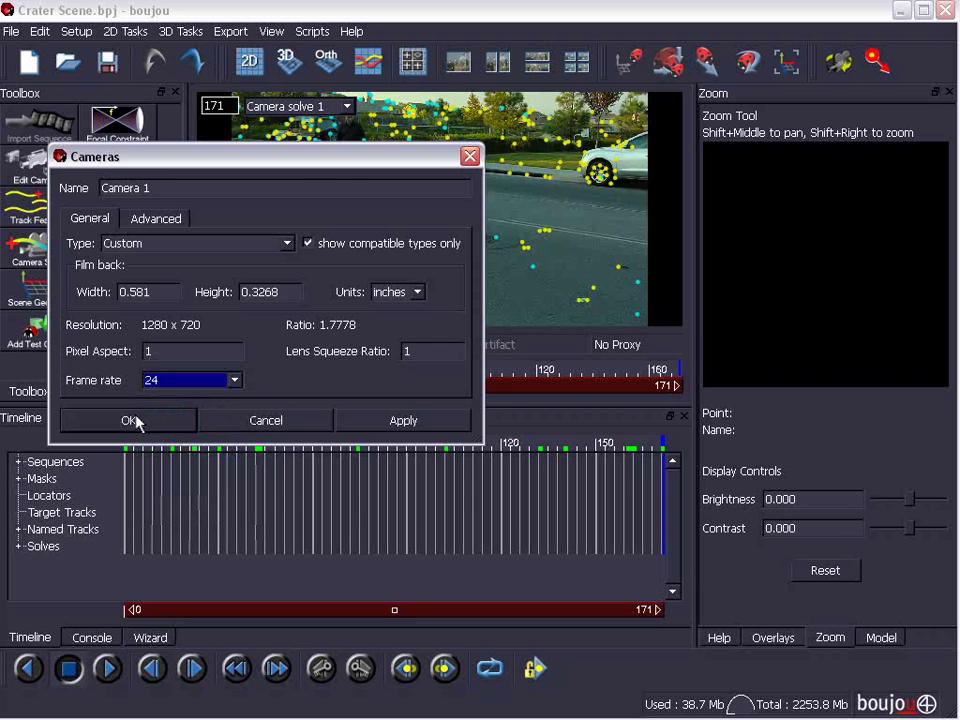
click(136, 421)
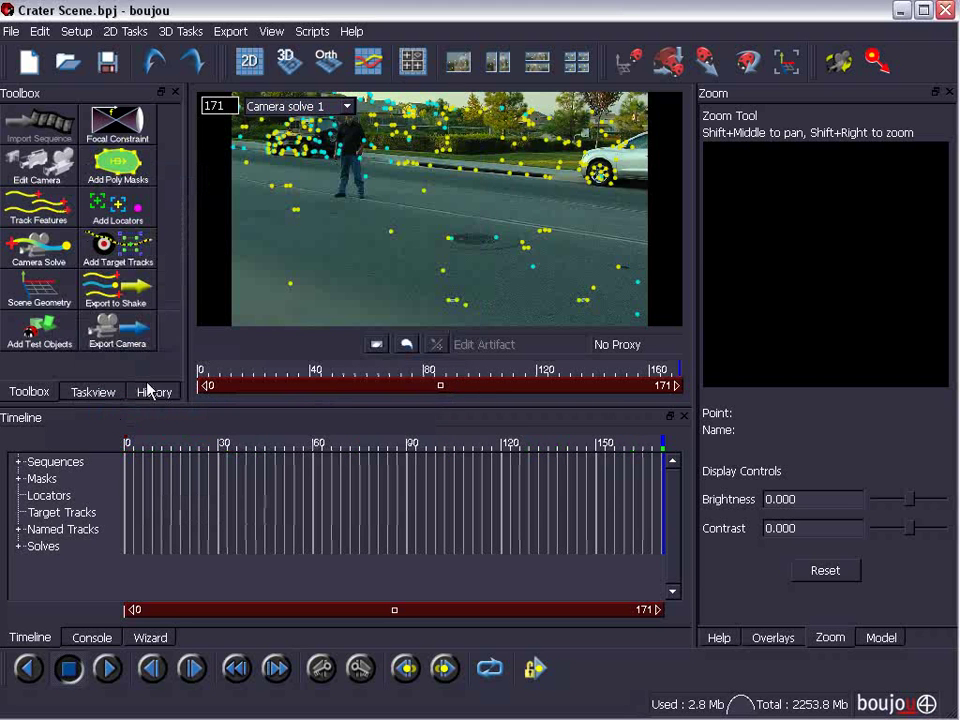
click(231, 31)
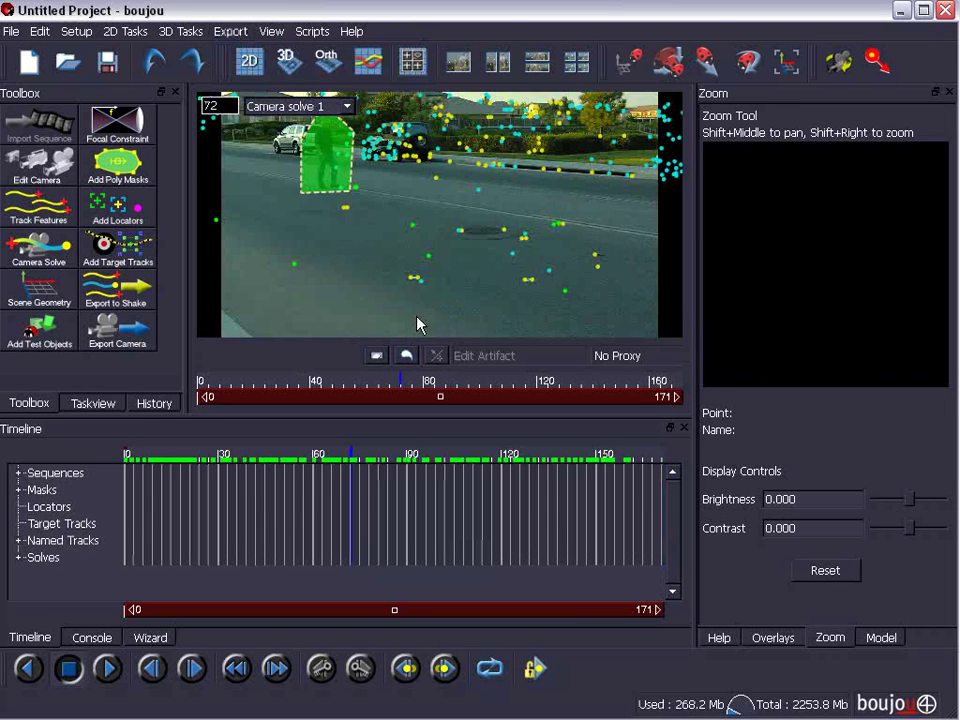
- Start exporting Camera solve 1, restricted to flagged tracks only
click(232, 31)
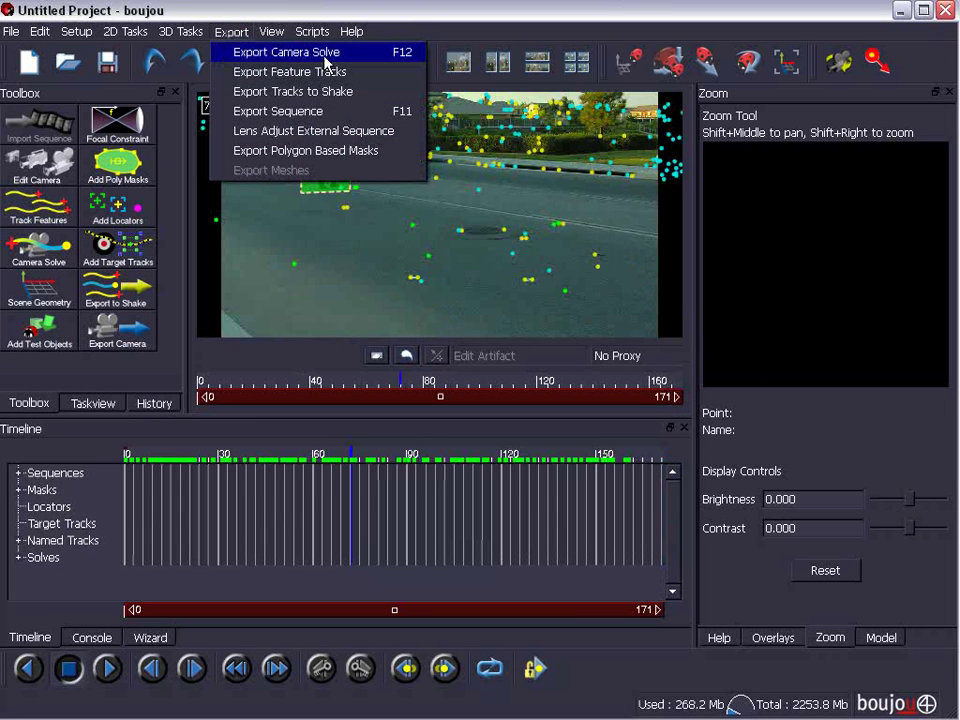
click(358, 53)
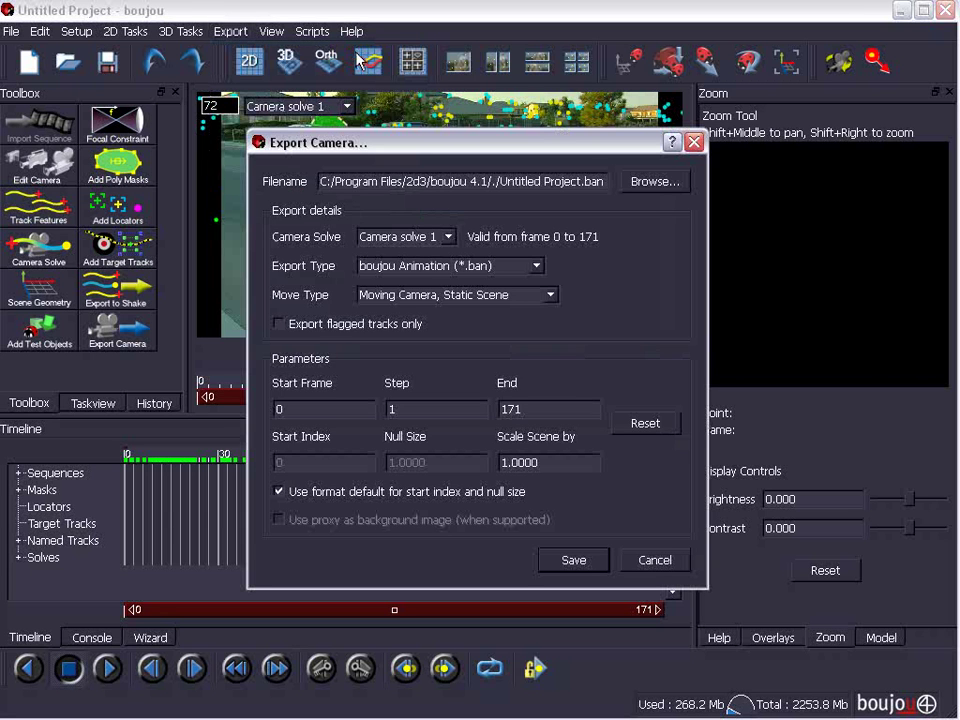
click(435, 237)
click(405, 250)
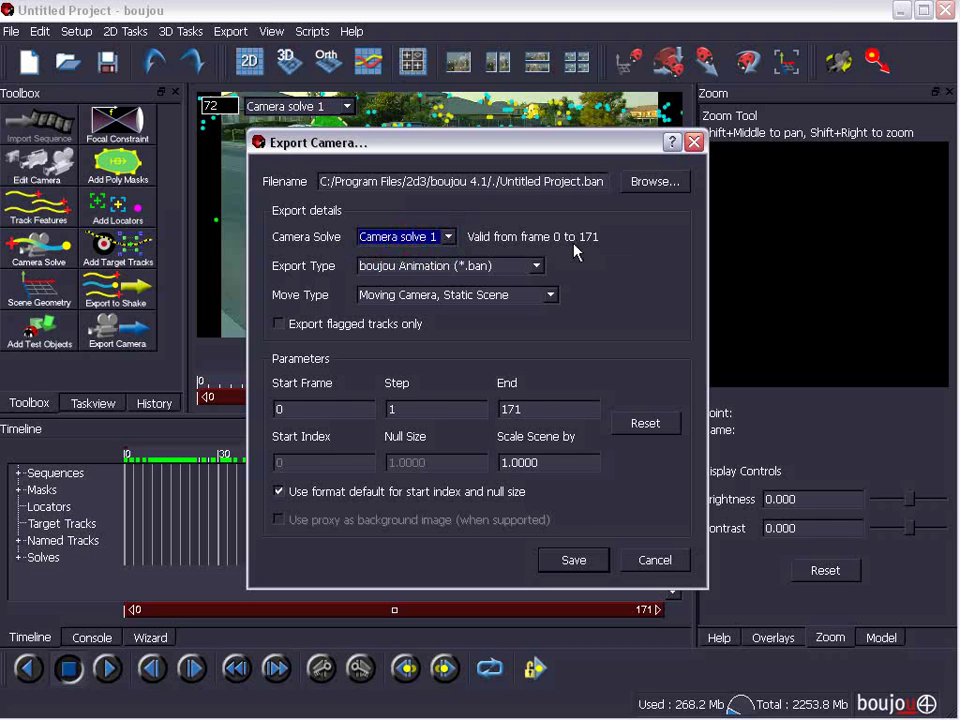
click(445, 266)
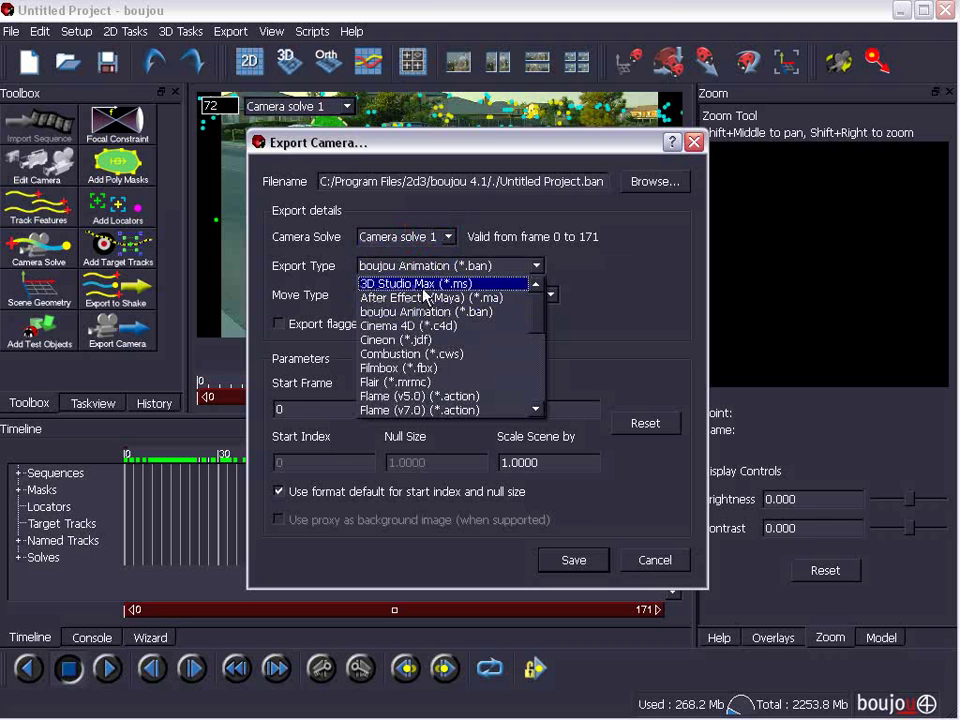
click(537, 265)
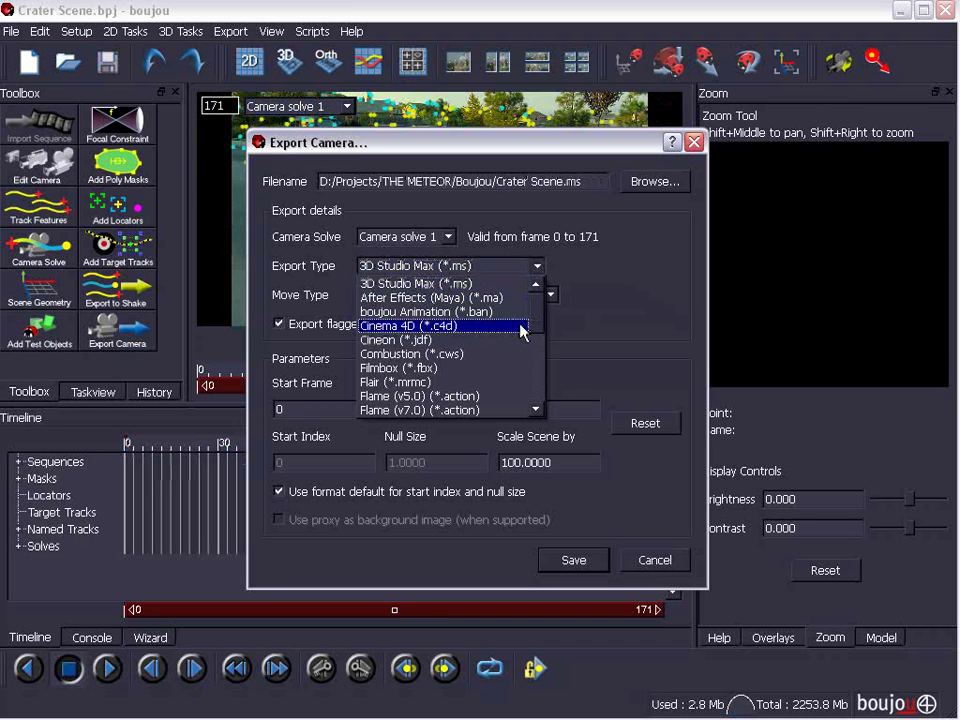
scroll(521, 381, down, 4)
scroll(530, 395, down, 1)
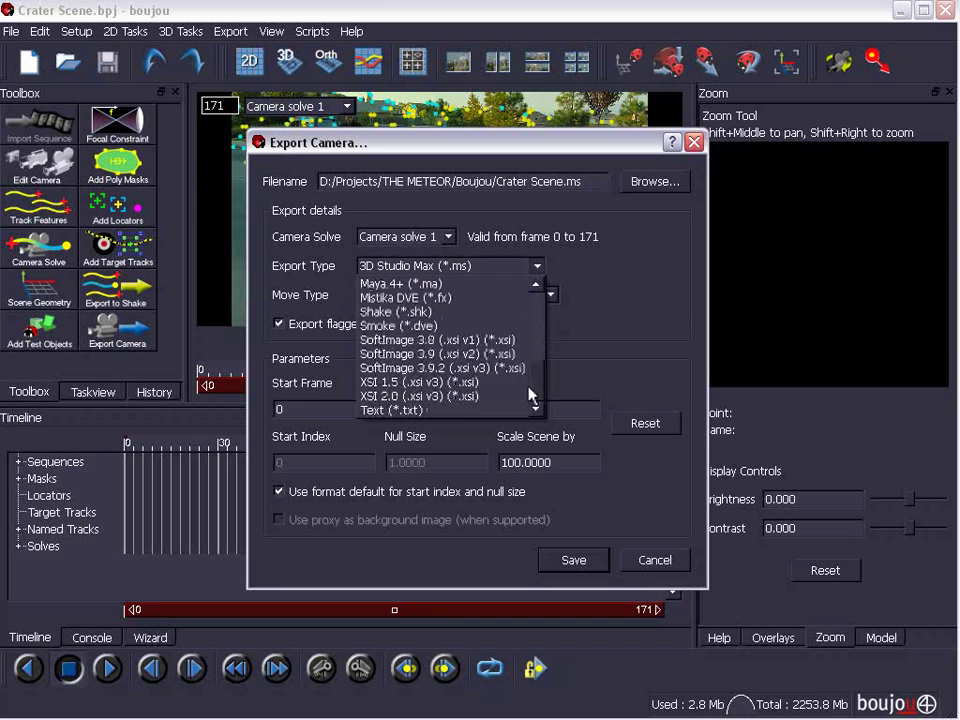
scroll(530, 395, up, 5)
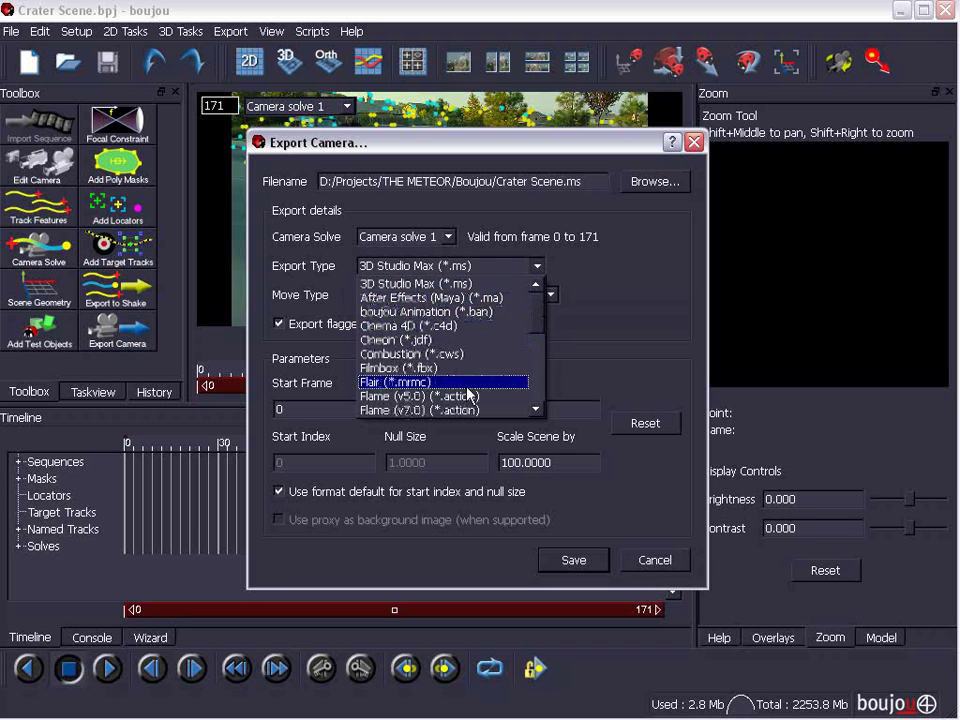
click(662, 296)
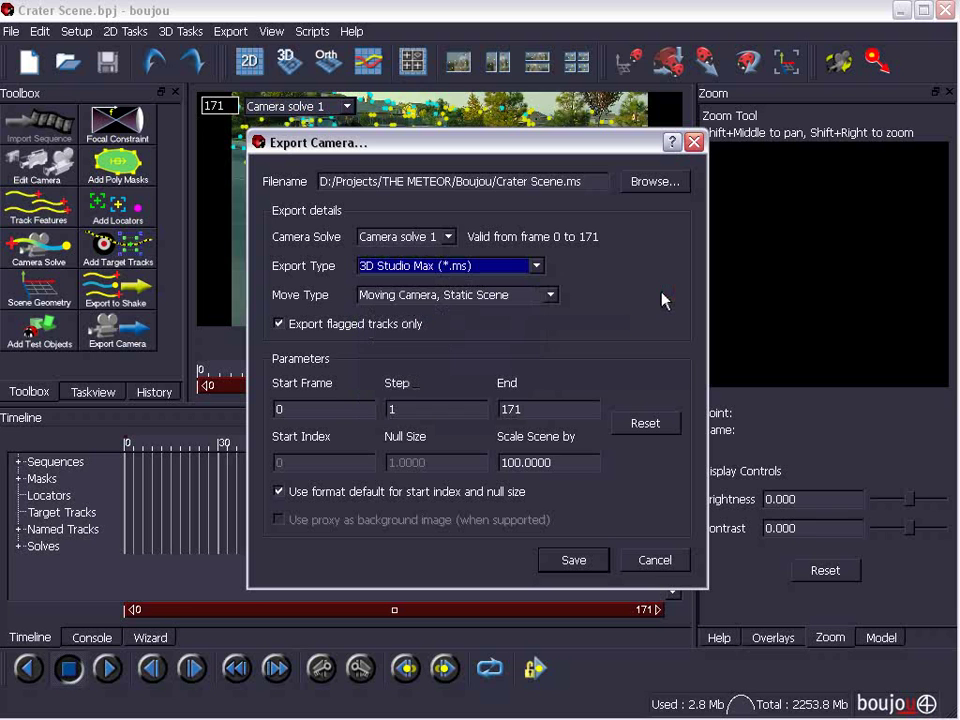
click(280, 324)
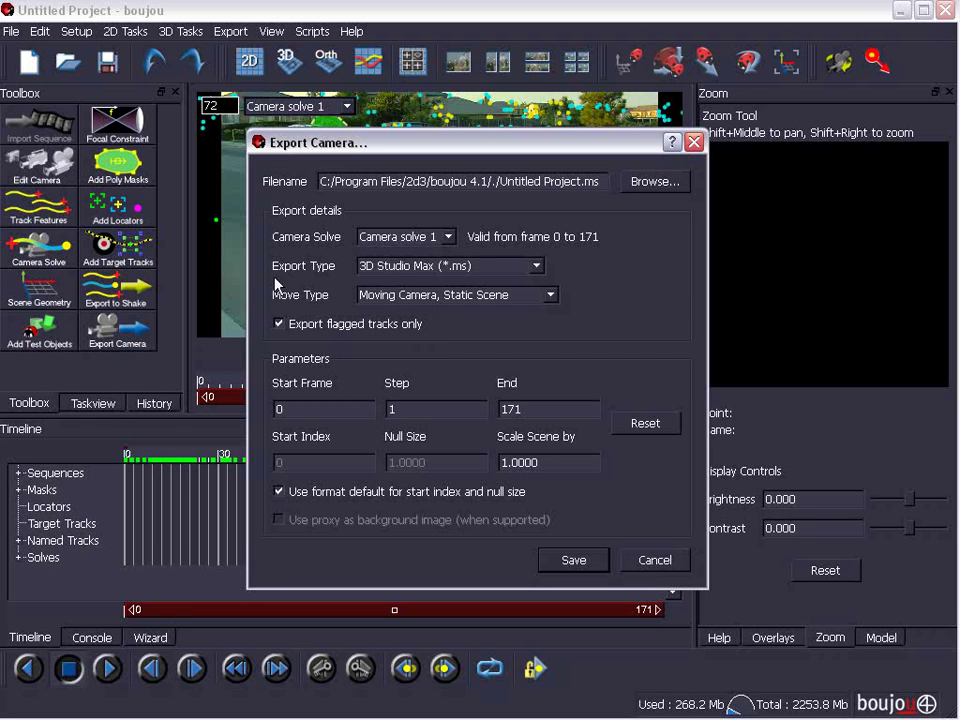
- Scale the scene by 100 and save as an After Effects (Maya) .ma file
mouse_move(415, 160)
mouse_down()
mouse_move(418, 305)
mouse_move(370, 167)
mouse_up()
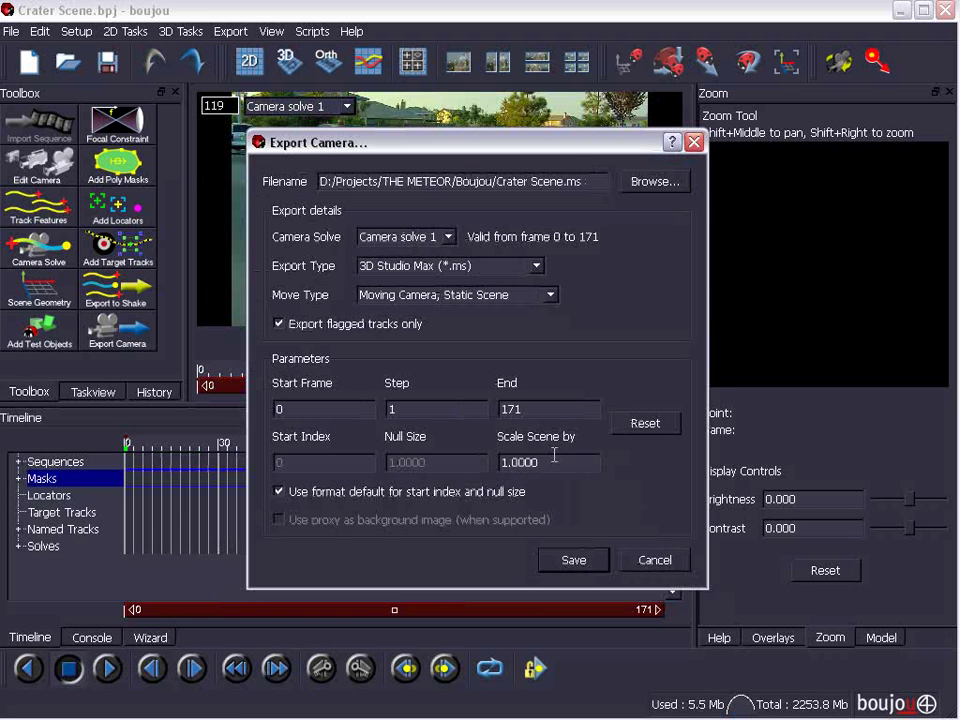
drag(555, 452, 453, 451)
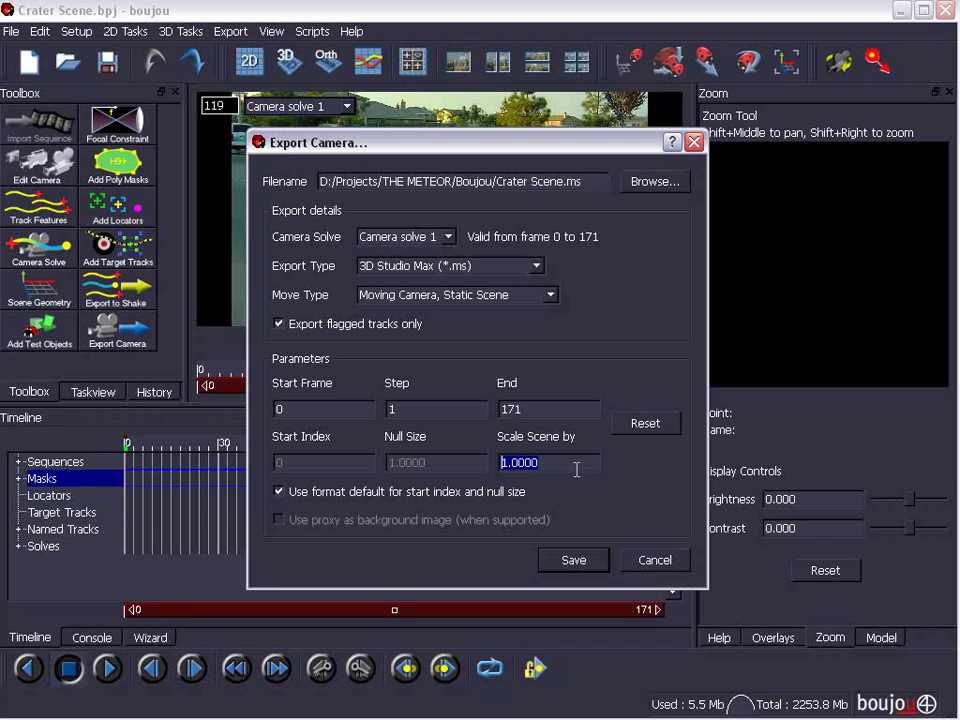
text(10)
click(578, 568)
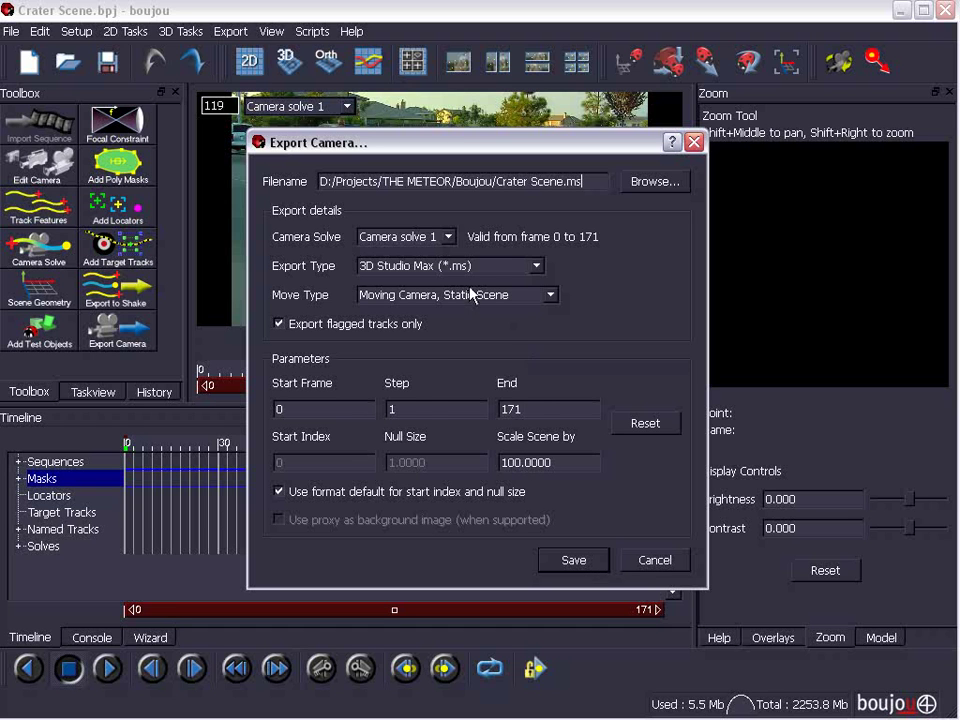
click(536, 265)
click(447, 297)
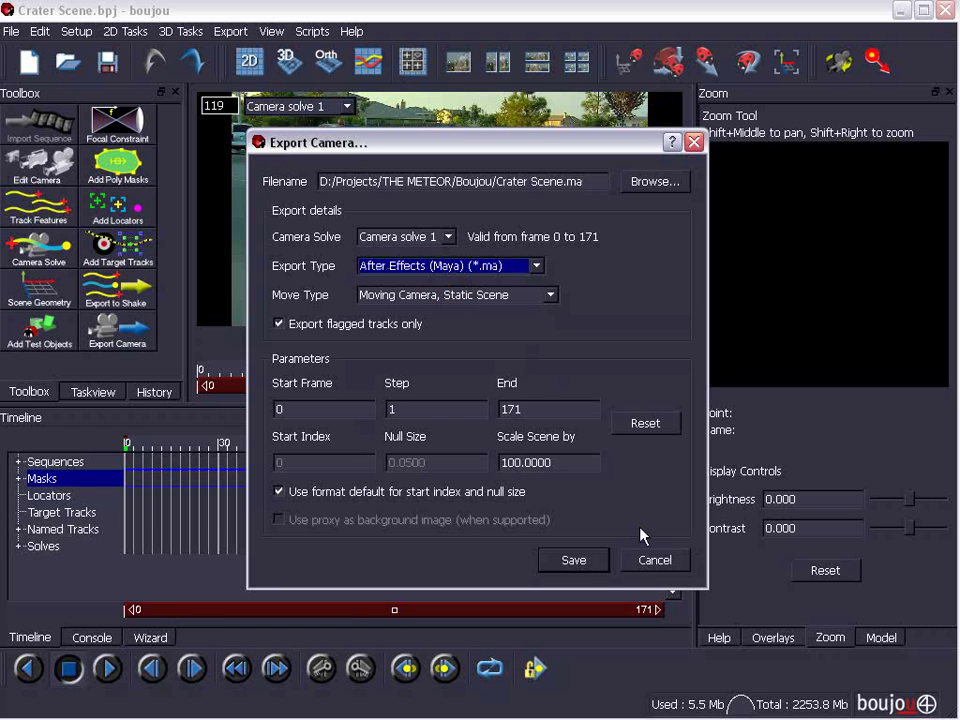
click(643, 562)
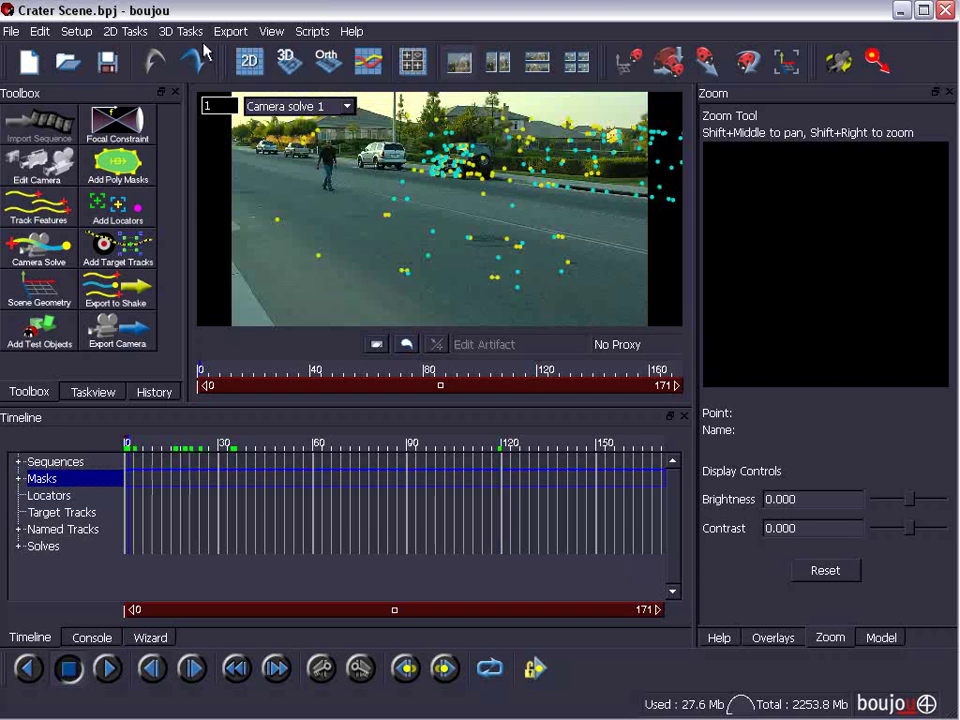
- Change the y-axis coordinate hint to a z-axis hint in Scene Geometry
click(195, 31)
click(326, 188)
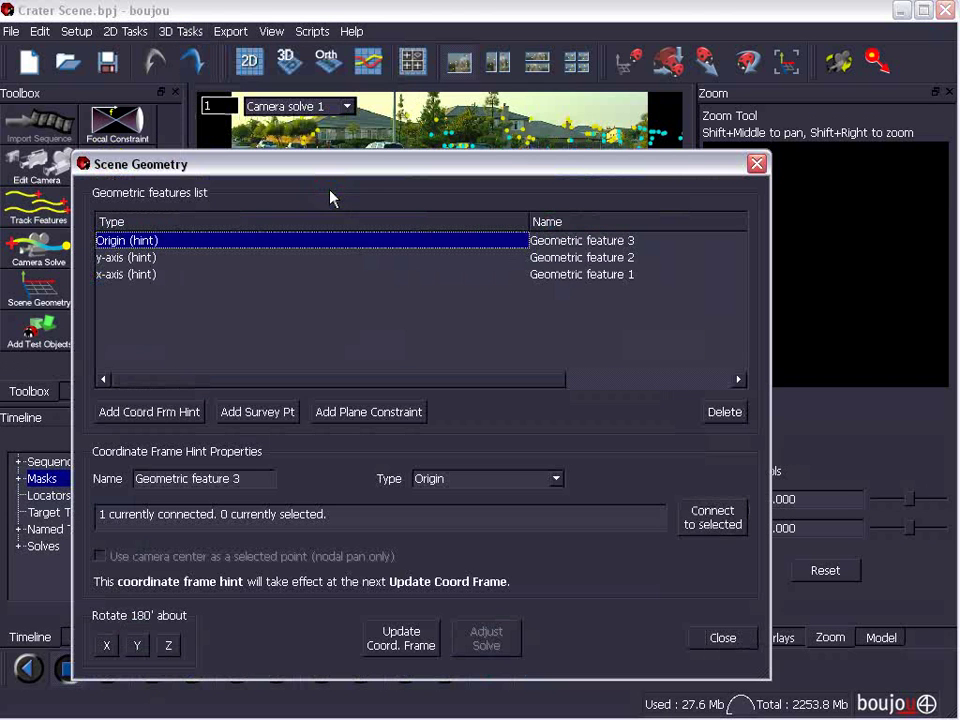
click(100, 257)
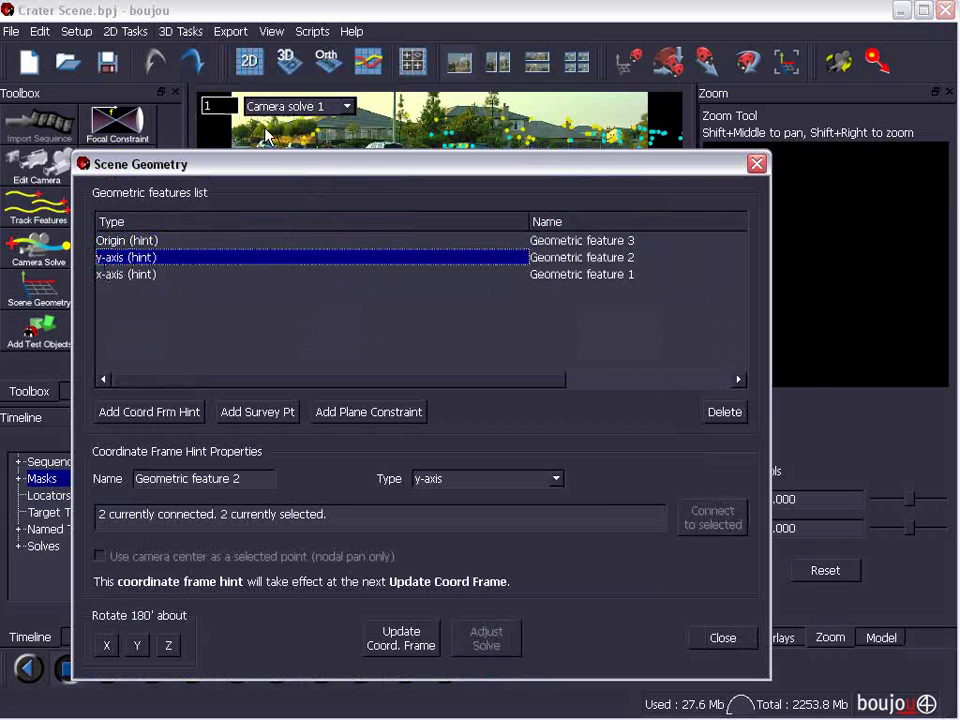
mouse_move(287, 166)
mouse_down()
mouse_move(332, 328)
mouse_move(357, 377)
mouse_up()
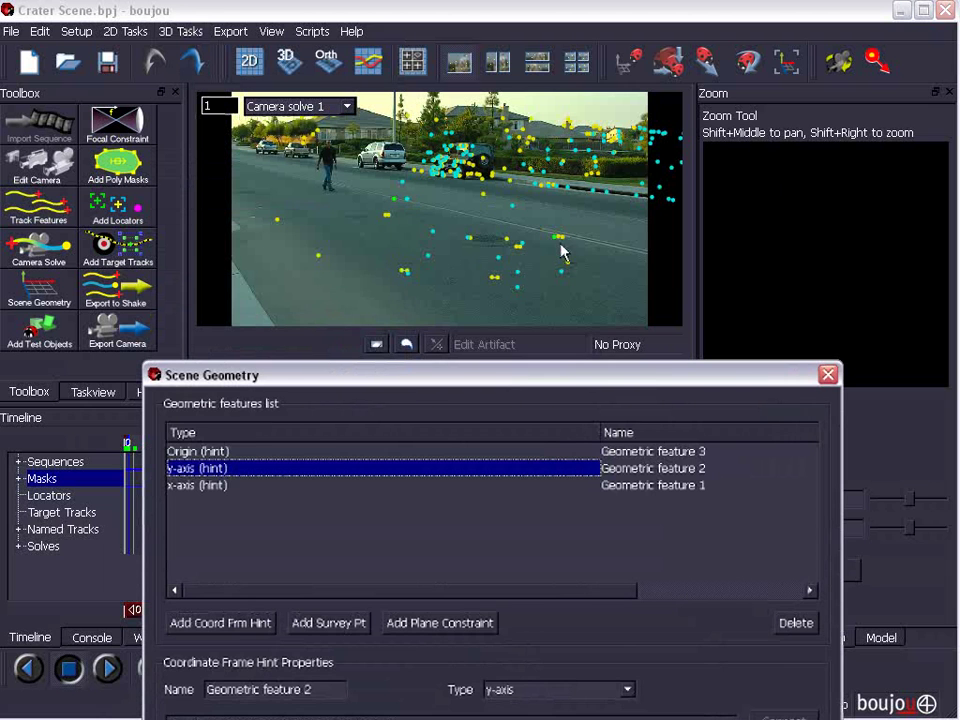
drag(421, 380, 313, 120)
click(450, 430)
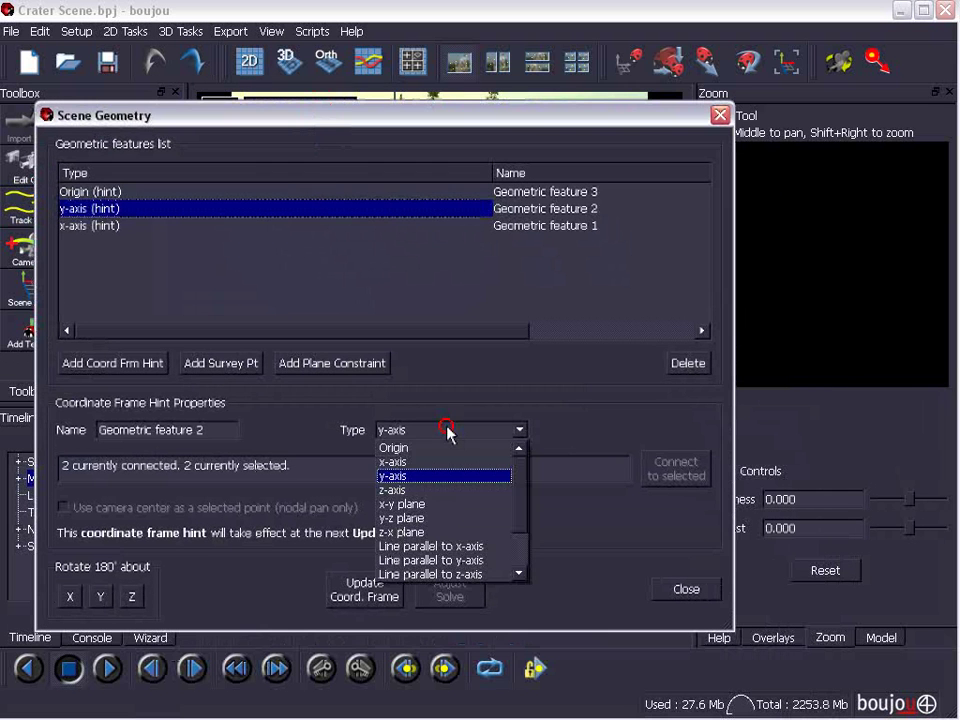
click(383, 489)
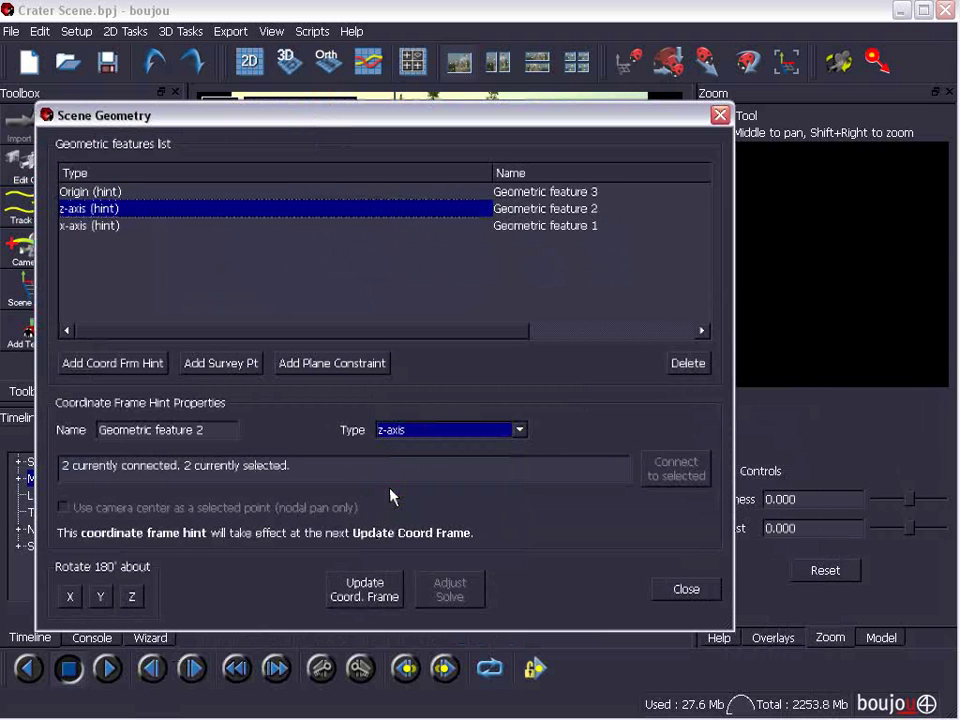
click(695, 591)
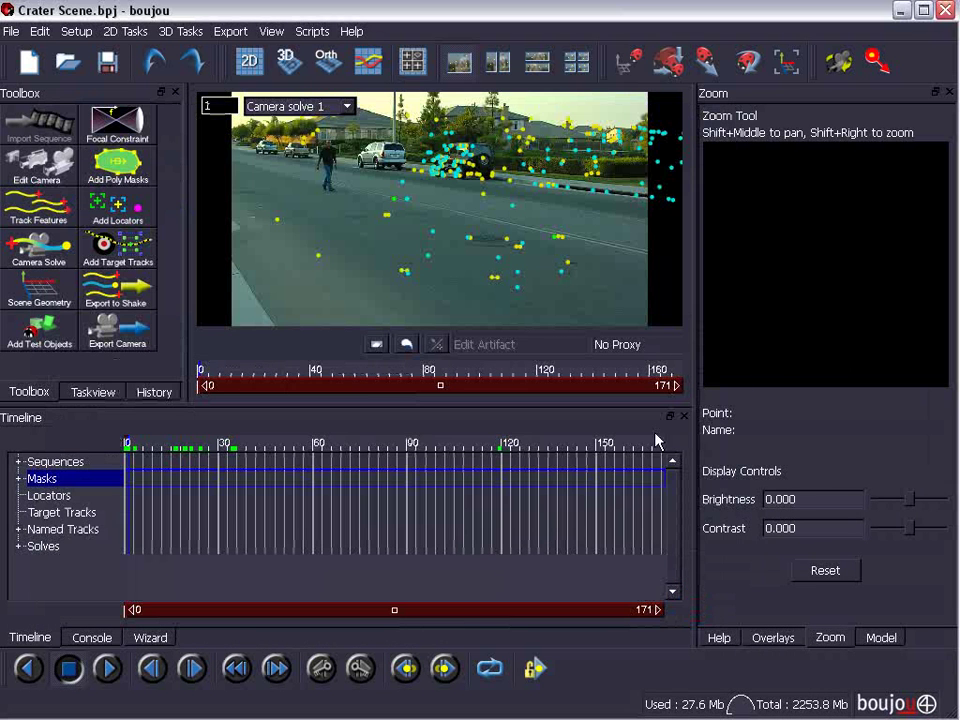
- Re-export the camera solve as an After Effects (Maya) .ma file
click(232, 31)
click(250, 54)
click(409, 266)
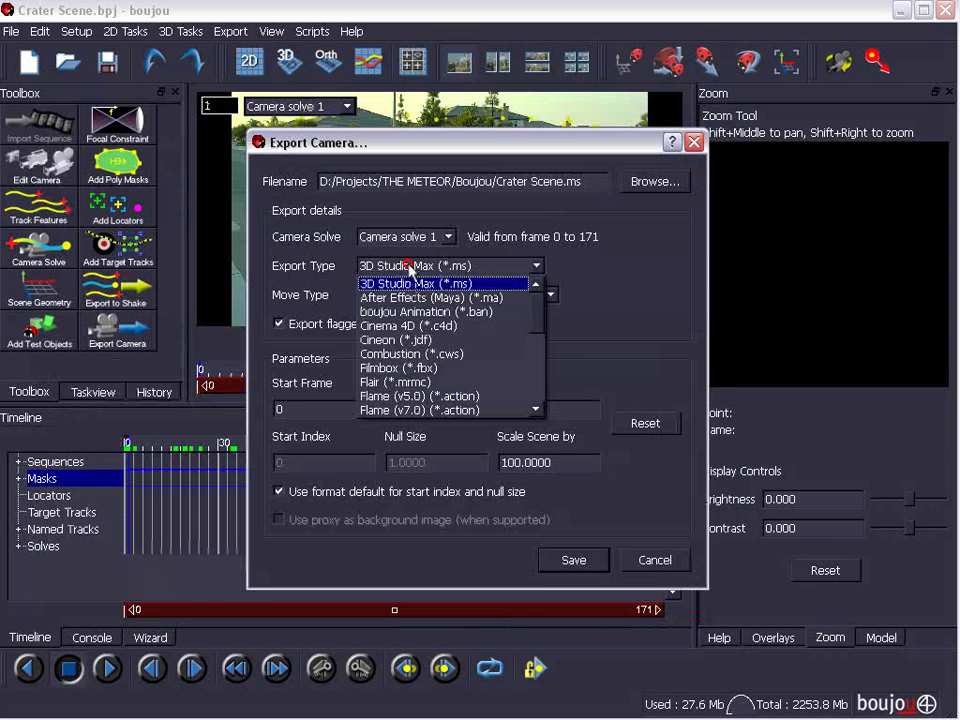
click(396, 298)
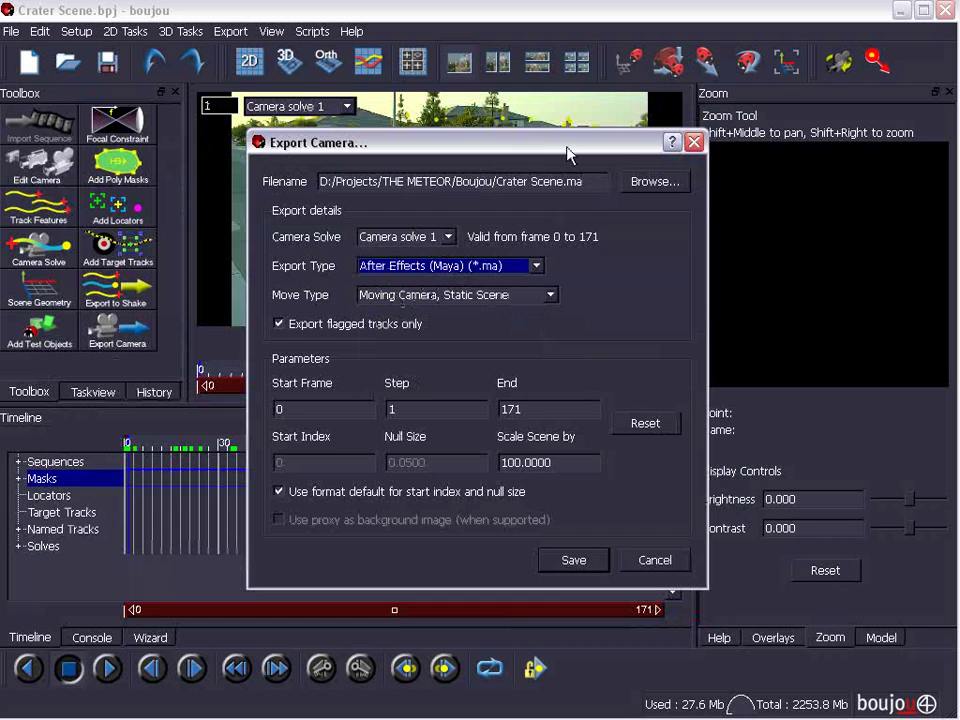
click(578, 563)
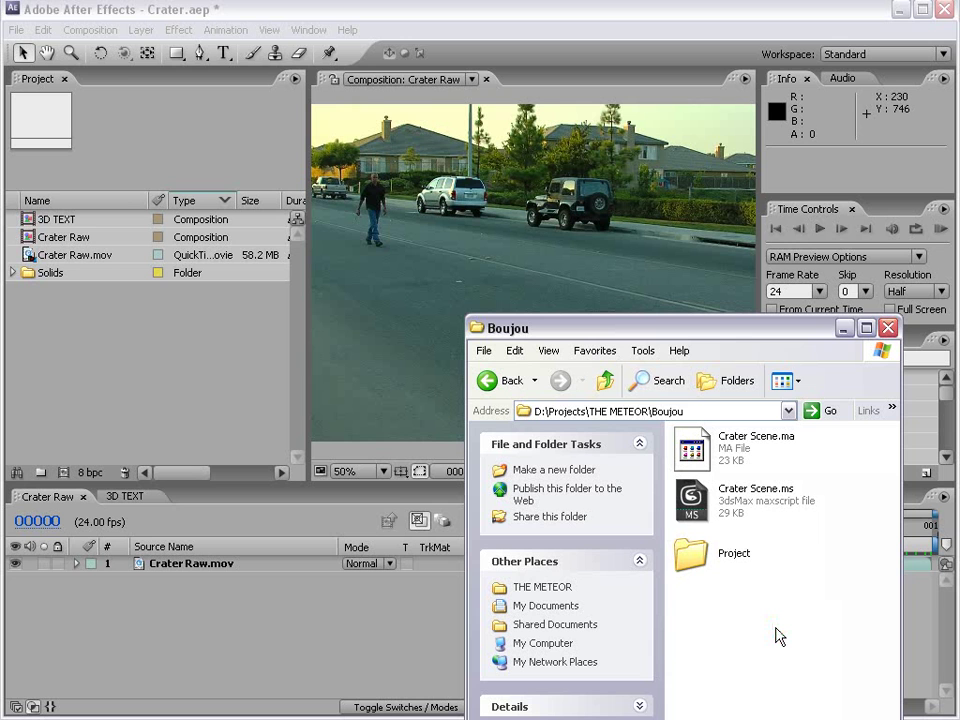
- Drag Crater Scene.ma into the Project panel and open the Crater Scene composition
click(735, 458)
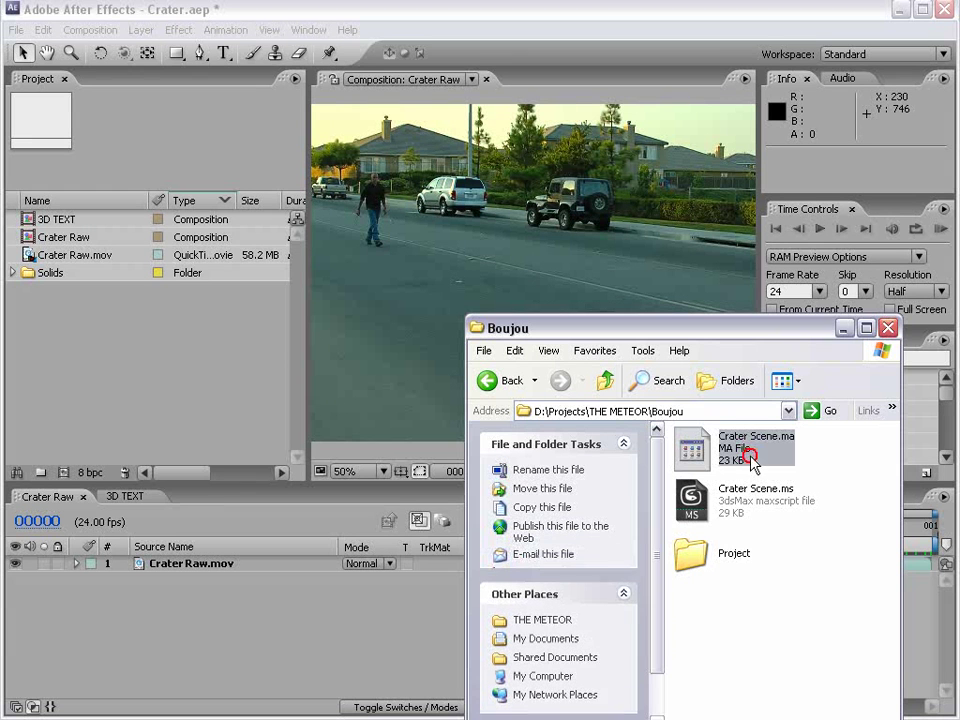
mouse_move(733, 455)
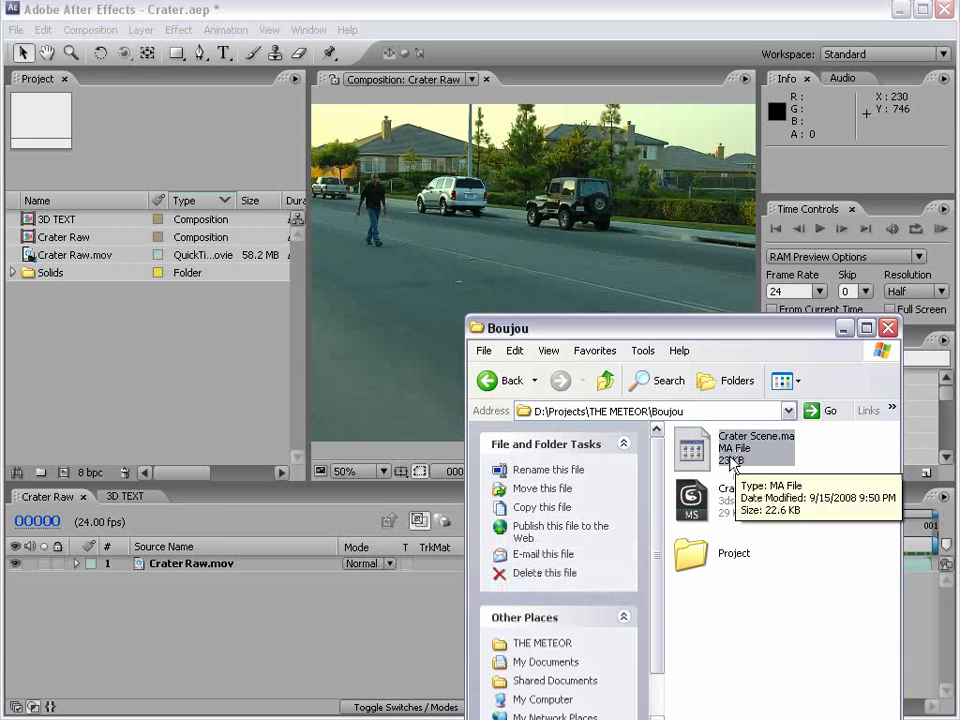
drag(738, 462, 30, 323)
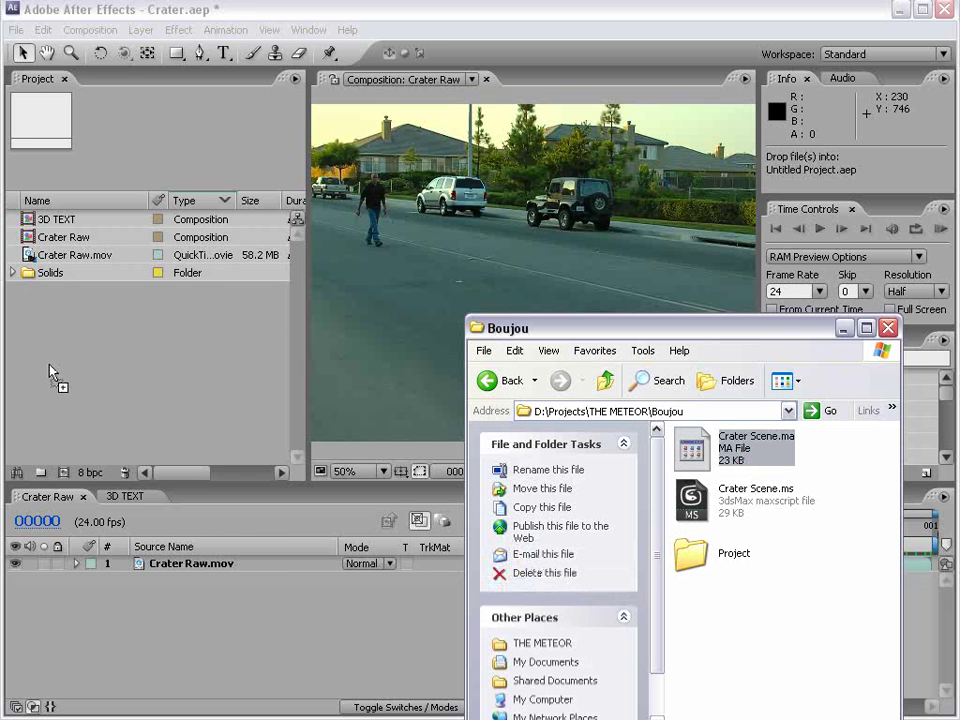
drag(49, 372, 137, 358)
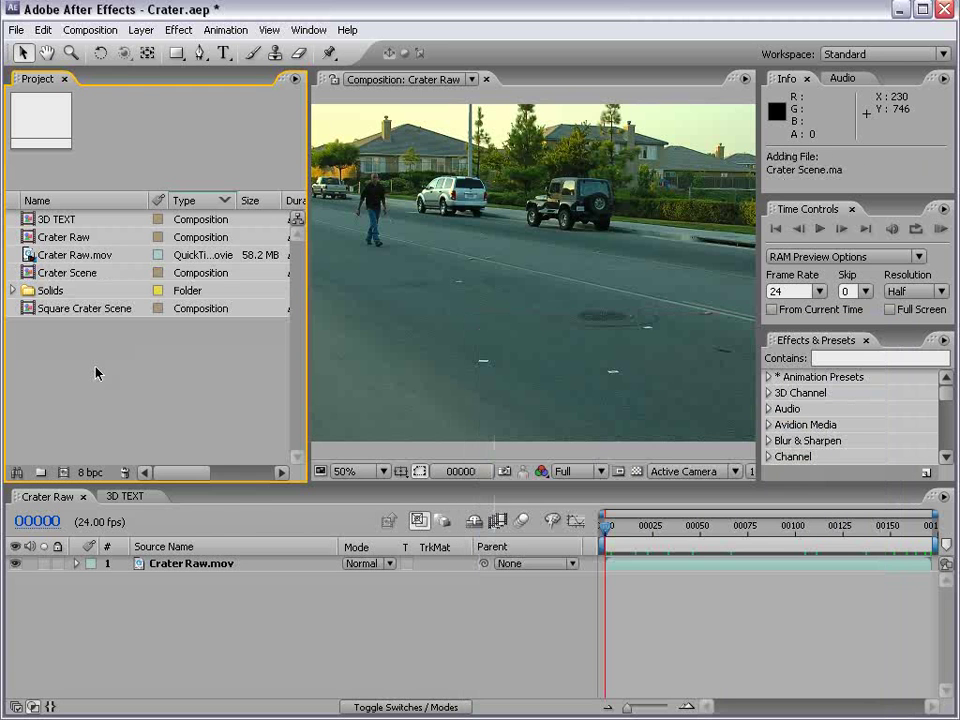
double_click(43, 275)
click(210, 578)
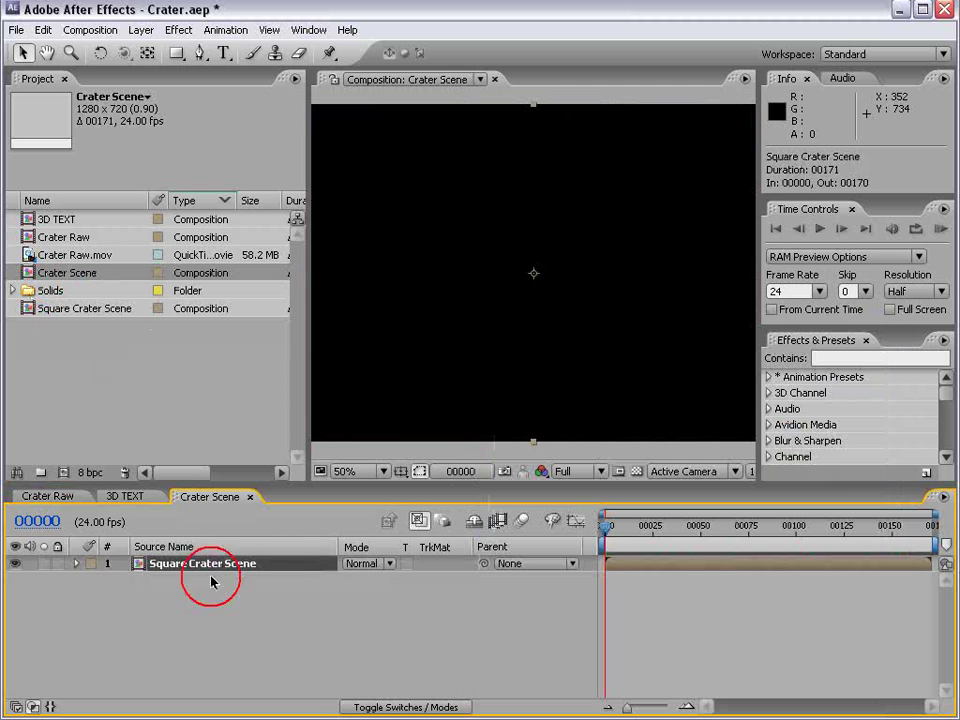
- Open Square Crater Scene and place Crater Raw.mov as the top layer over the nulls
double_click(86, 309)
mouse_move(614, 535)
mouse_down()
mouse_move(803, 544)
mouse_move(604, 544)
mouse_up()
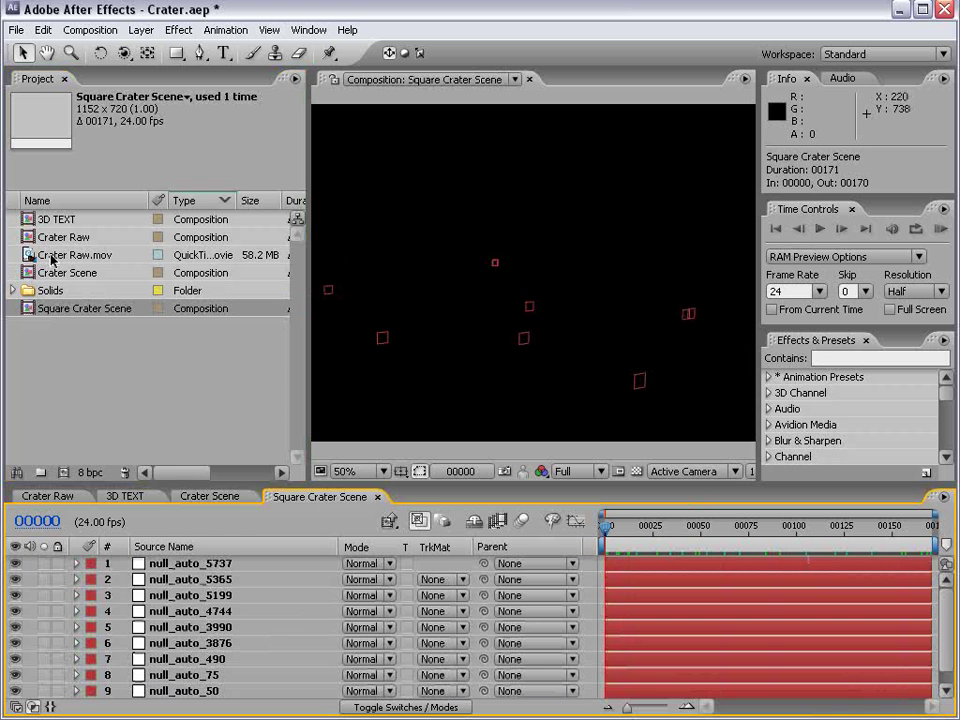
drag(52, 258, 297, 570)
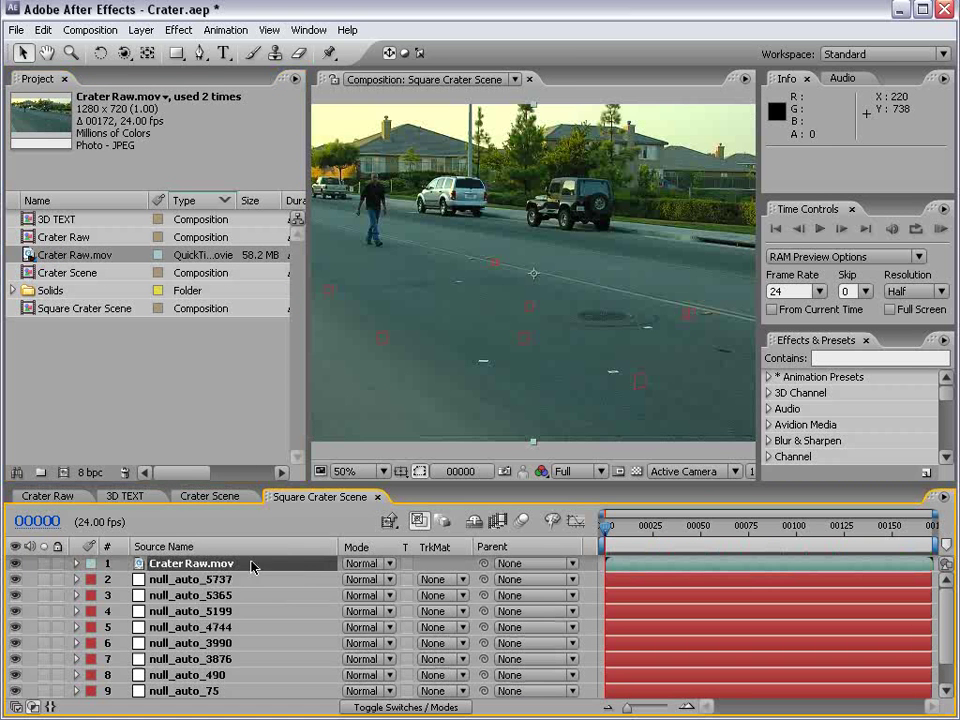
mouse_move(606, 545)
mouse_down()
mouse_move(690, 534)
mouse_move(900, 553)
mouse_move(516, 557)
mouse_up()
- Create a 'test' text layer on the road, enlarge it, and make it 3D
click(221, 55)
click(401, 291)
text(test)
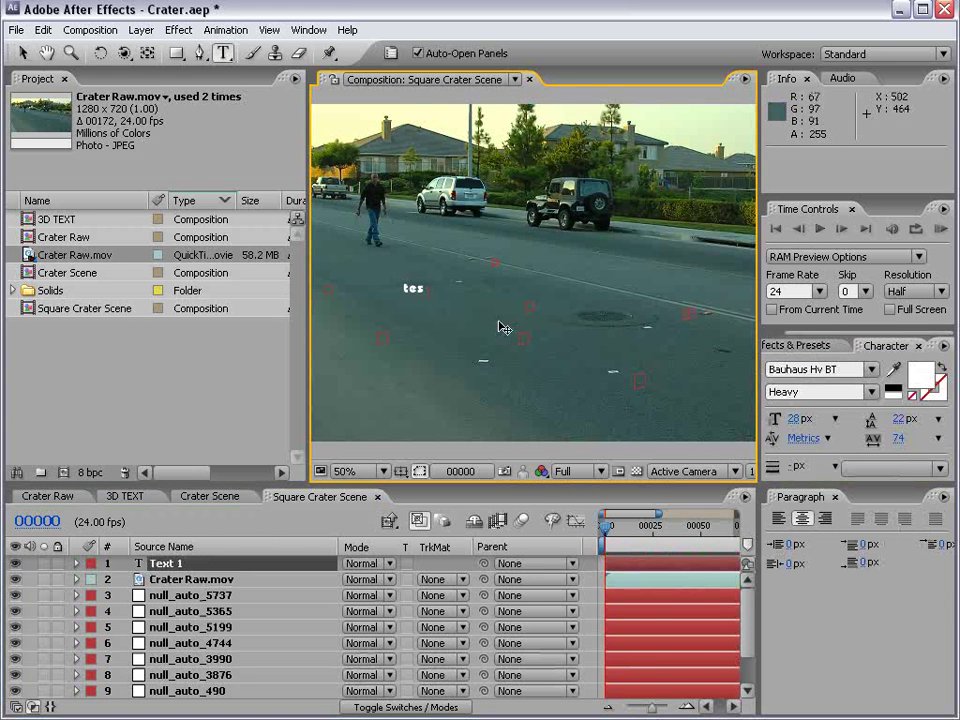
click(21, 53)
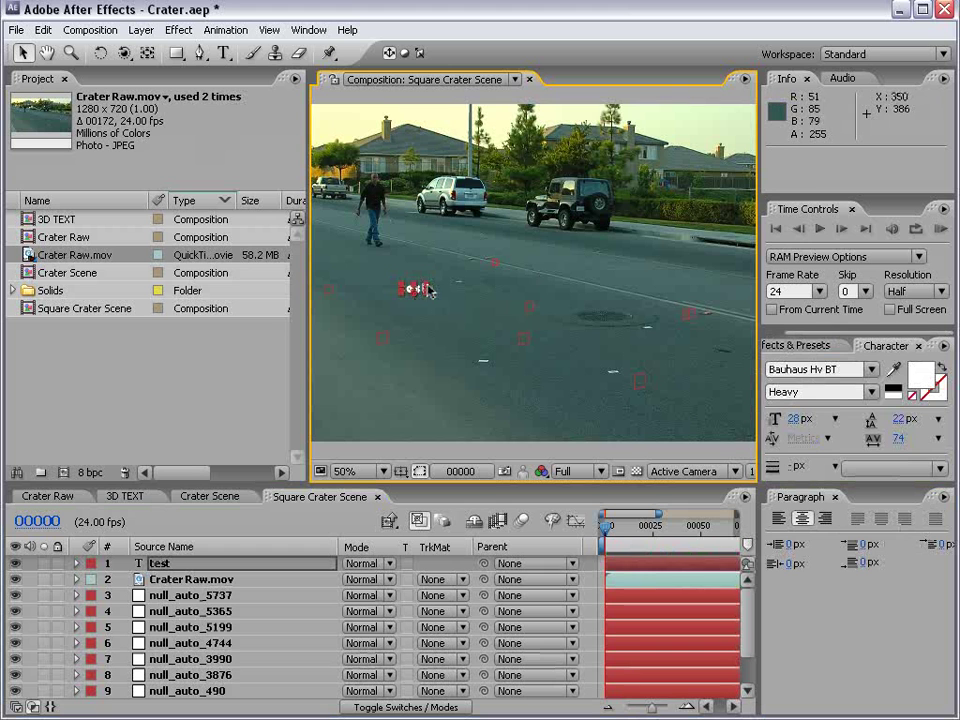
drag(427, 289, 583, 246)
key(comma)
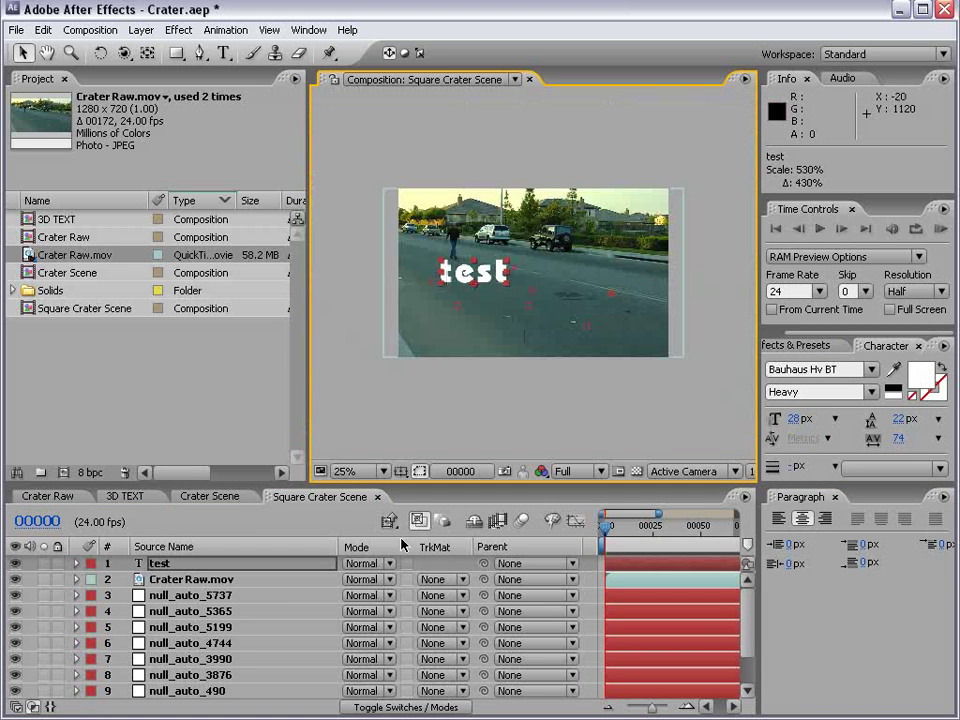
key(F4)
click(447, 563)
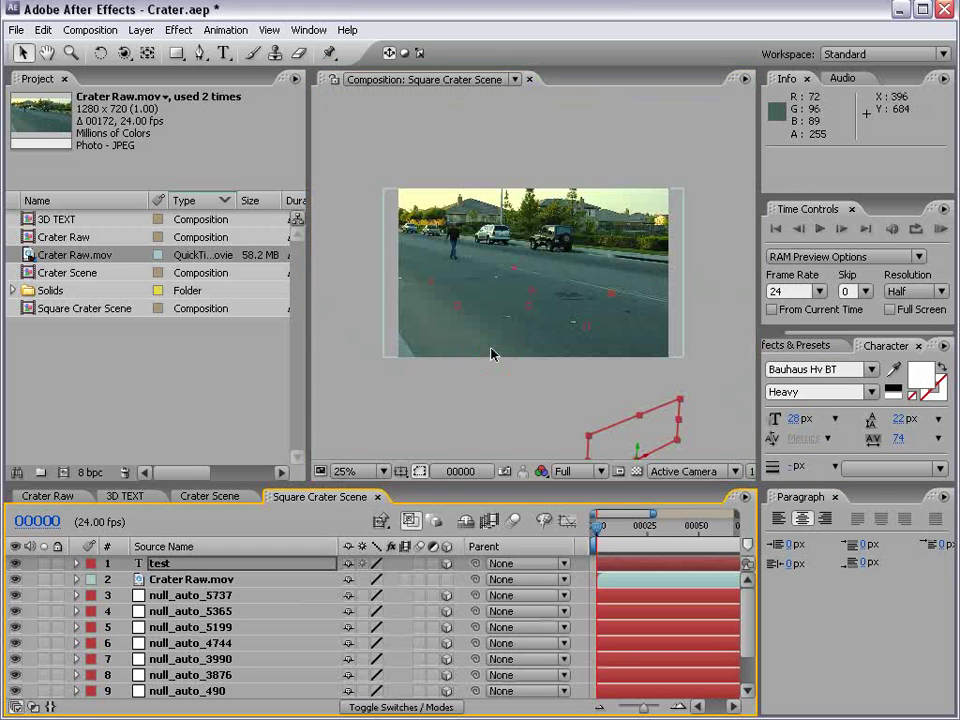
drag(656, 444, 582, 327)
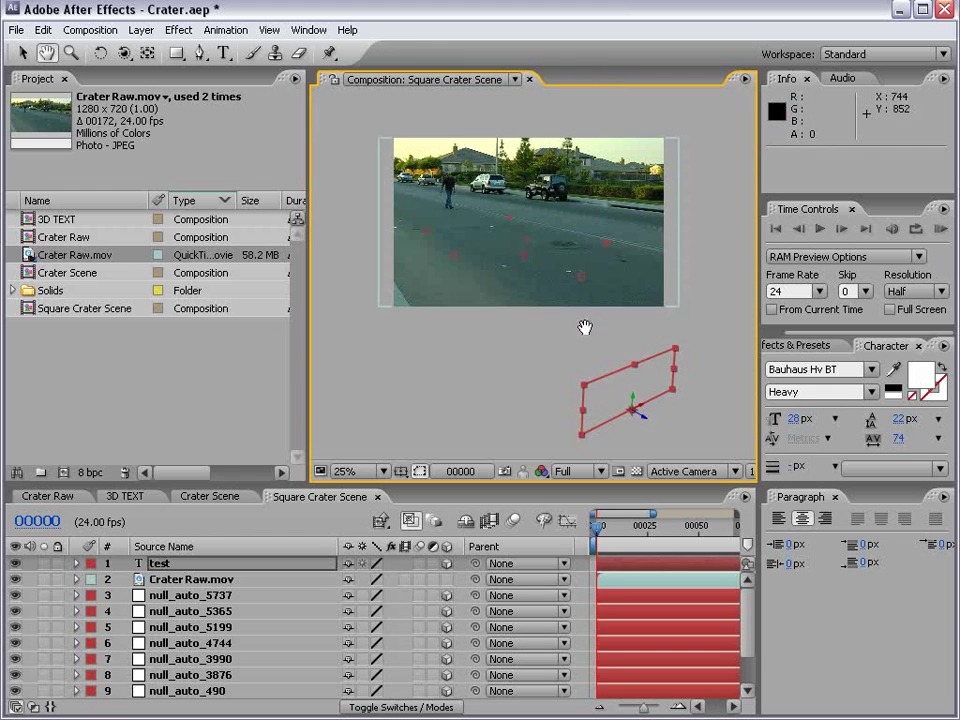
- Paste null_auto_5737's Position into the test text layer's Position
click(229, 596)
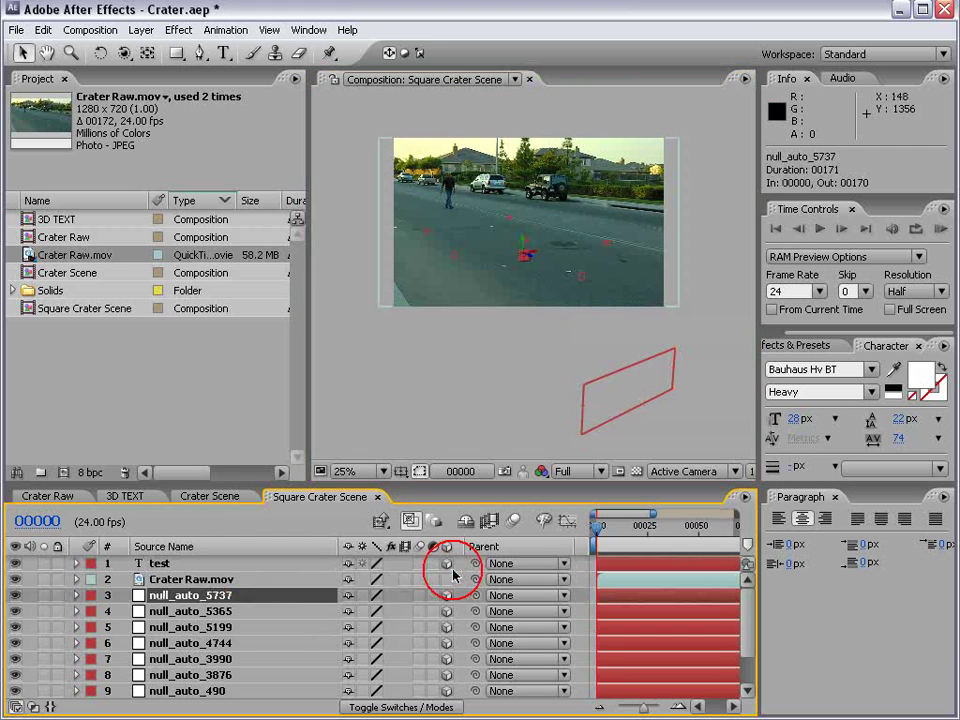
key(p)
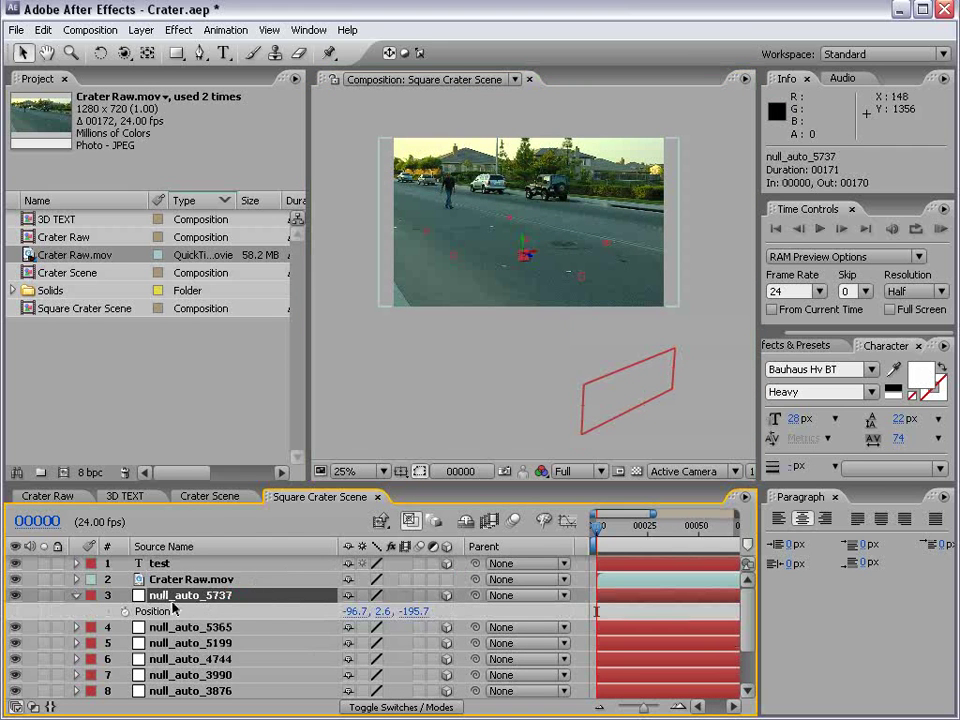
click(161, 564)
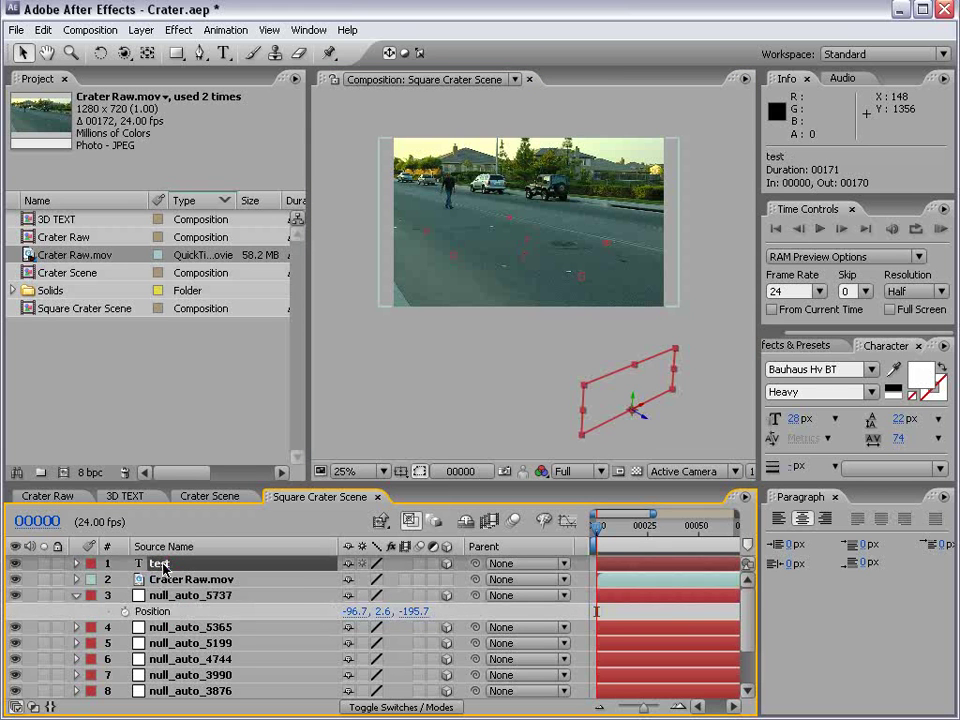
key(p)
click(152, 580)
key(ctrl+v)
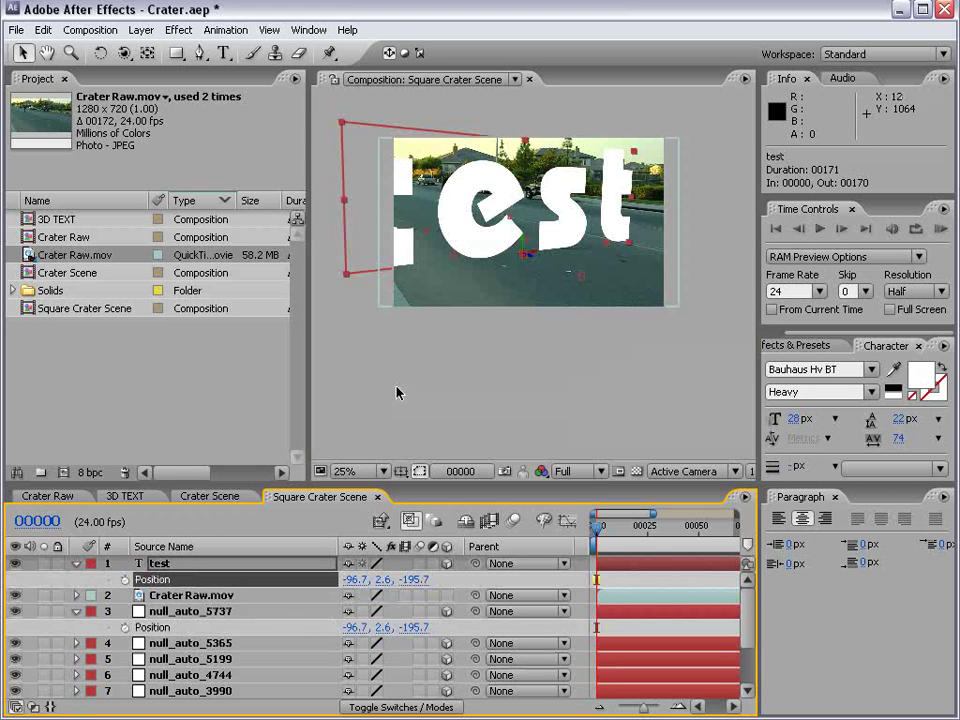
- Shrink the test text and rotate it to stand upright in the street
mouse_move(631, 151)
mouse_down()
mouse_move(536, 242)
mouse_move(540, 195)
mouse_move(558, 272)
mouse_up()
key(period)
key(w)
key(h)
key(w)
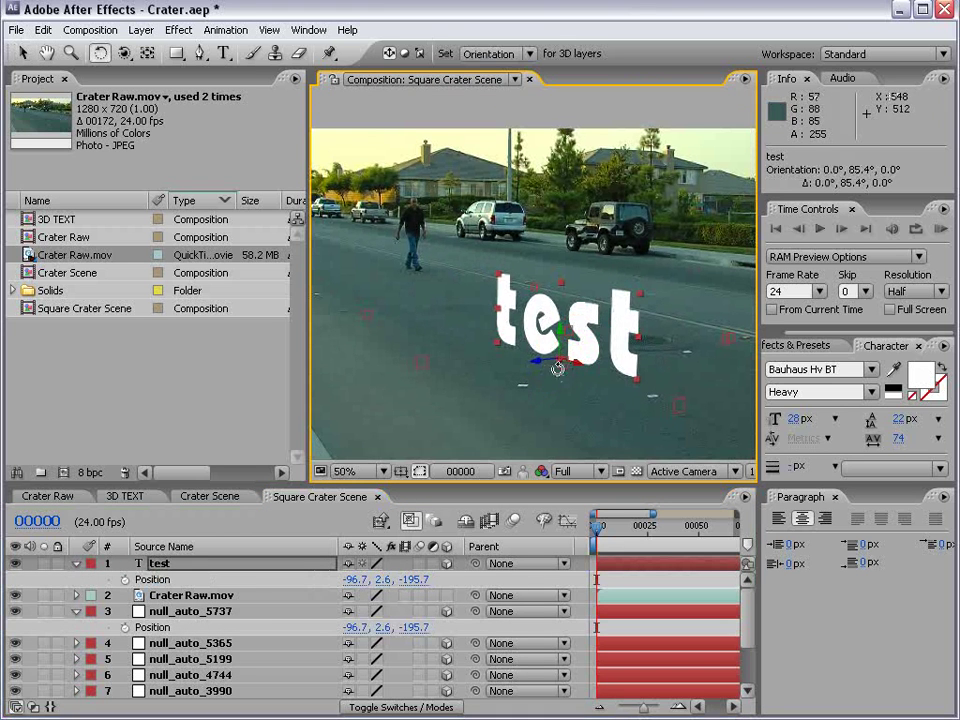
key(comma)
- Scrub through frames 41, 118 and 151 to check the text stays tracked
mouse_move(600, 526)
mouse_down()
mouse_move(681, 540)
mouse_move(735, 513)
mouse_up()
mouse_move(629, 535)
mouse_down()
mouse_move(690, 542)
mouse_move(631, 530)
mouse_up()
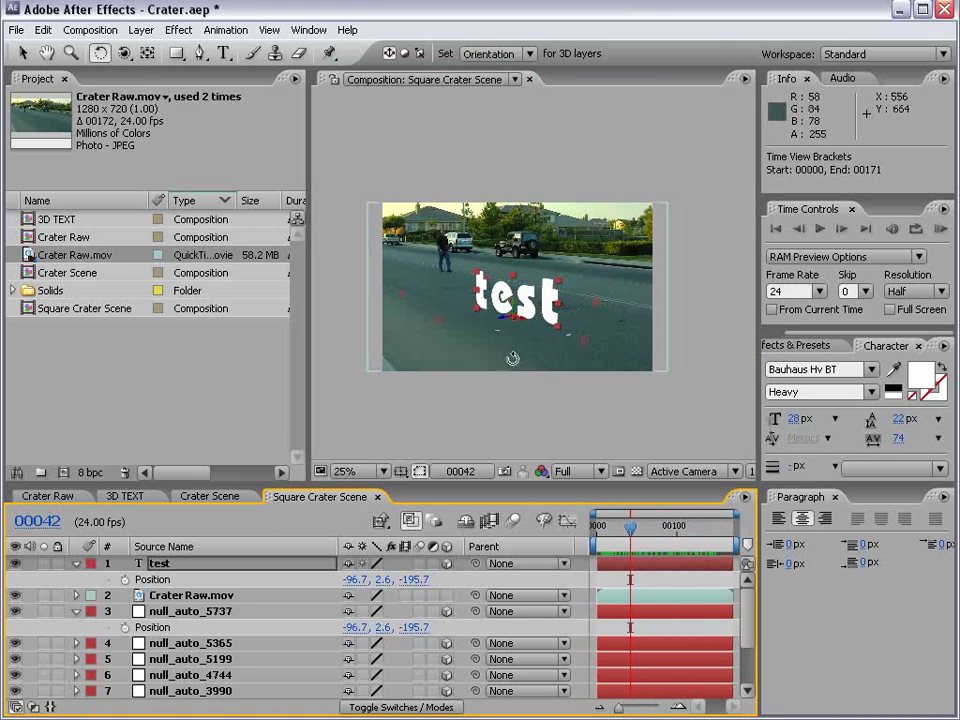
key(period)
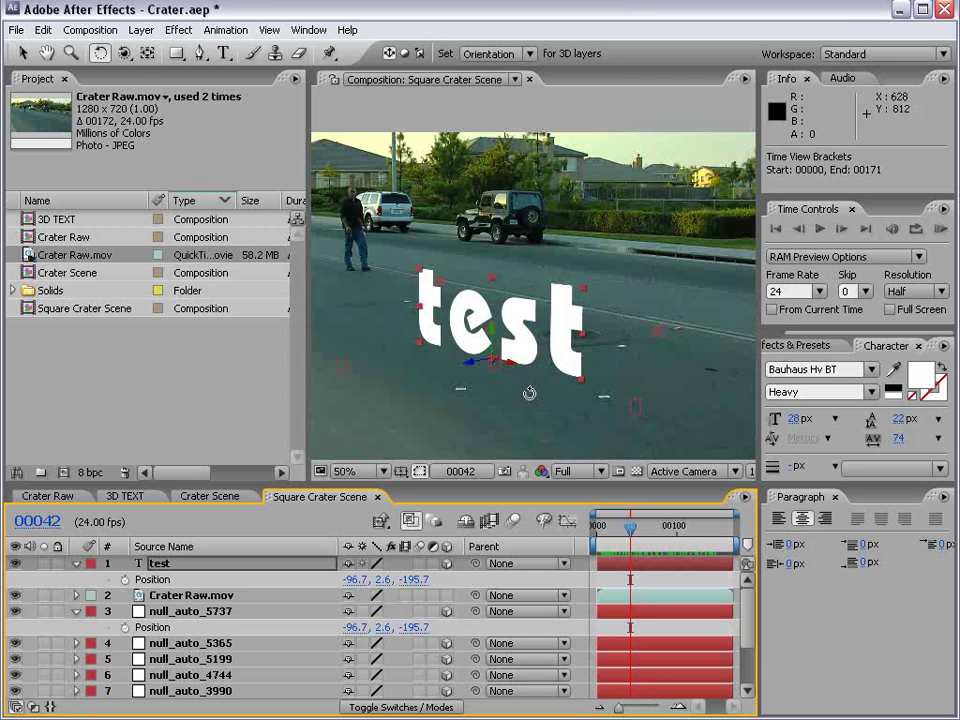
key(comma)
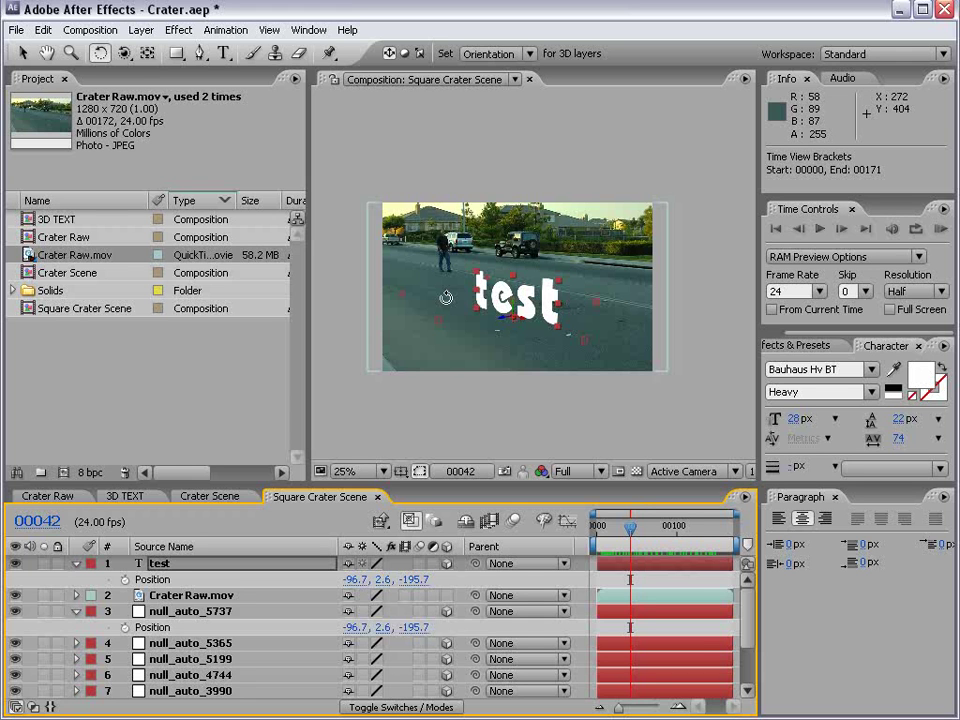
drag(631, 527, 719, 547)
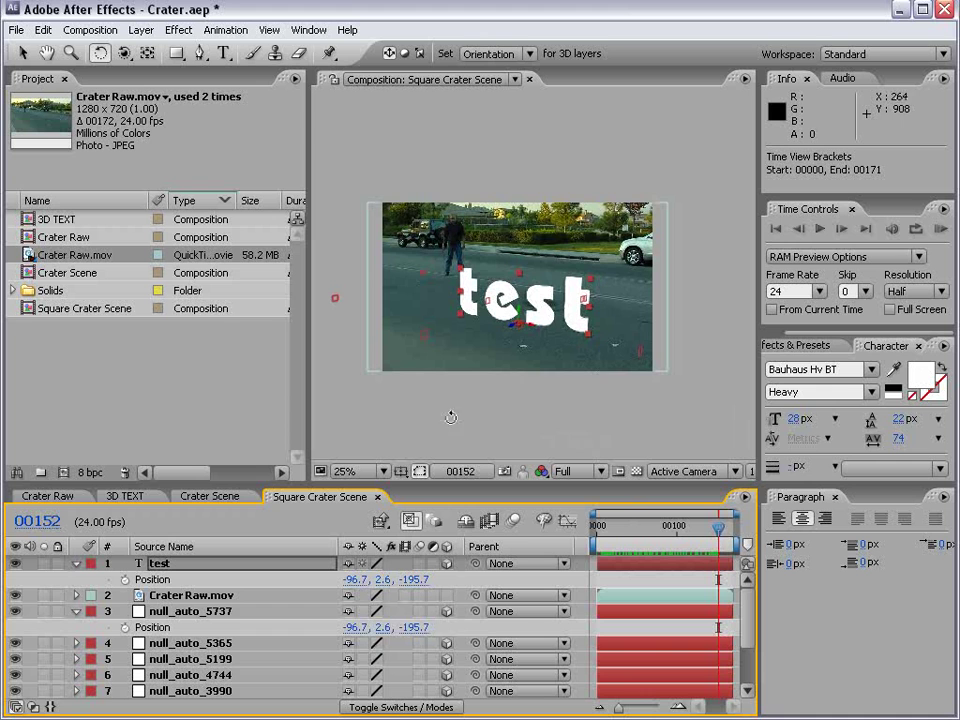
- Switch to the 3D TEXT composition and scrub it to preview the tracked text
click(128, 497)
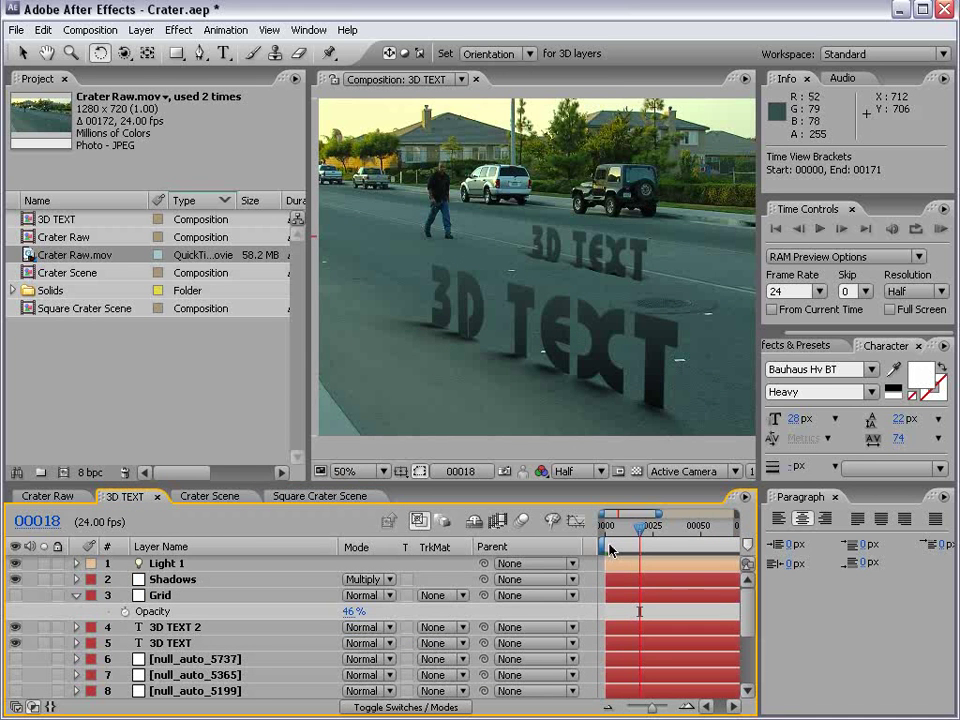
mouse_move(630, 525)
mouse_down()
mouse_move(719, 540)
mouse_move(637, 568)
mouse_move(681, 525)
mouse_move(691, 530)
mouse_up()
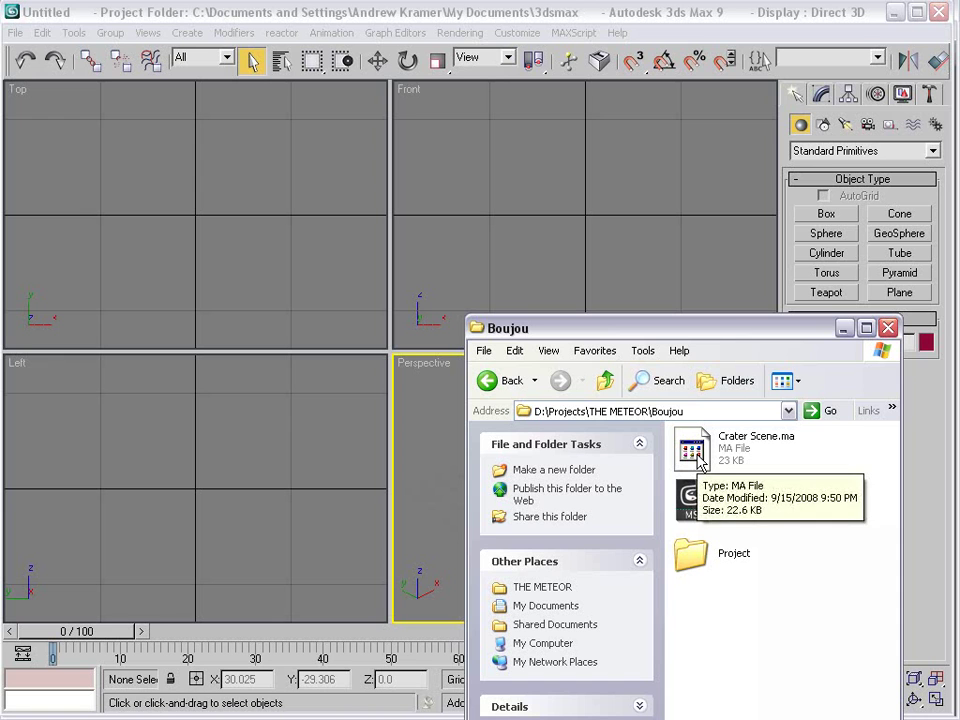
- Drop Crater Scene.ms onto the Perspective viewport to load the tracked points and camera
click(690, 500)
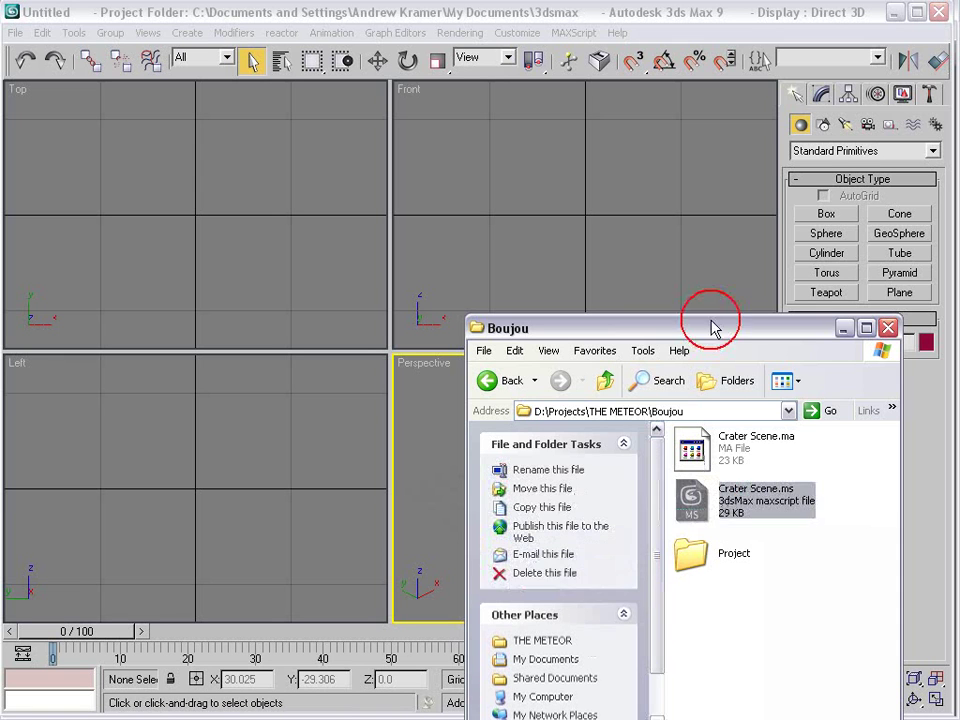
drag(730, 328, 185, 192)
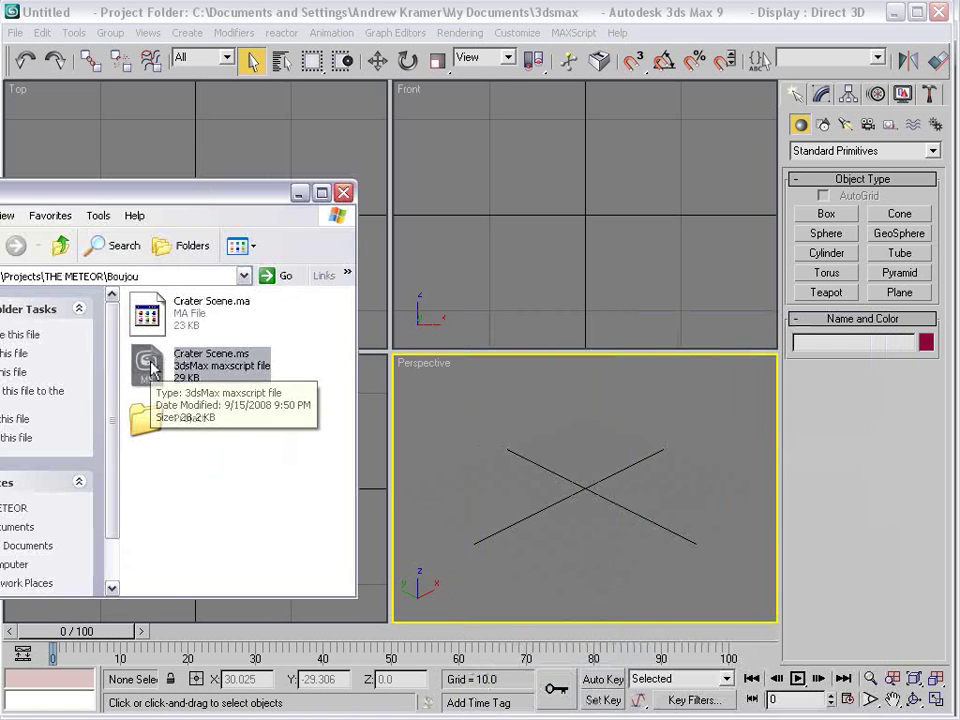
drag(150, 373, 585, 487)
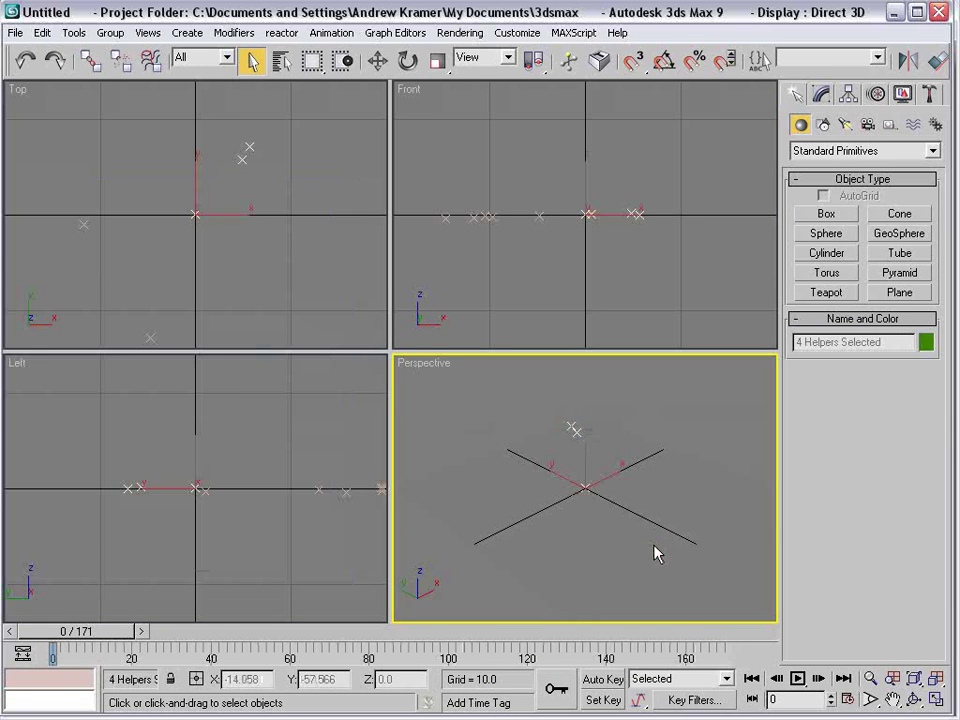
click(625, 505)
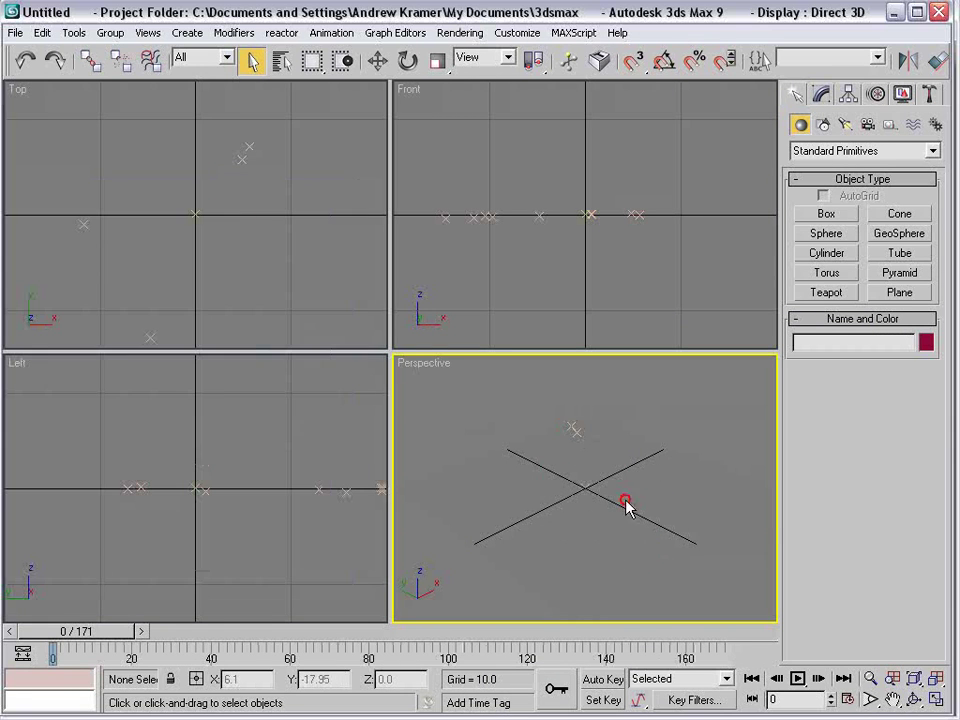
- Switch the Perspective viewport to Camera_1 and review its Viewport Background settings
right_click(410, 366)
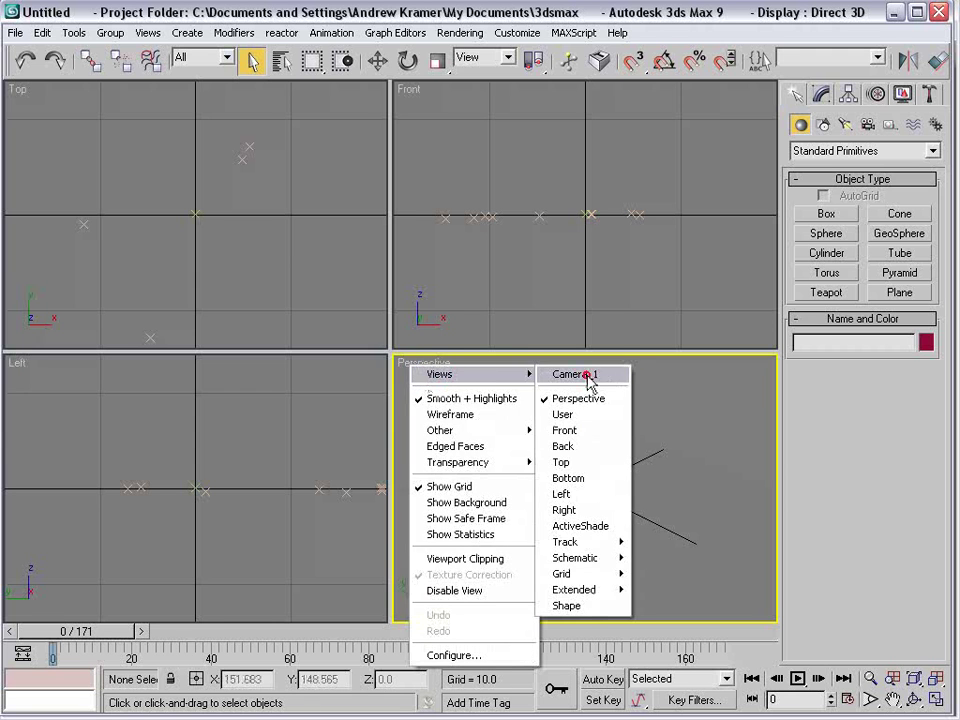
click(563, 375)
mouse_move(96, 631)
mouse_down()
mouse_move(725, 651)
mouse_move(96, 651)
mouse_up()
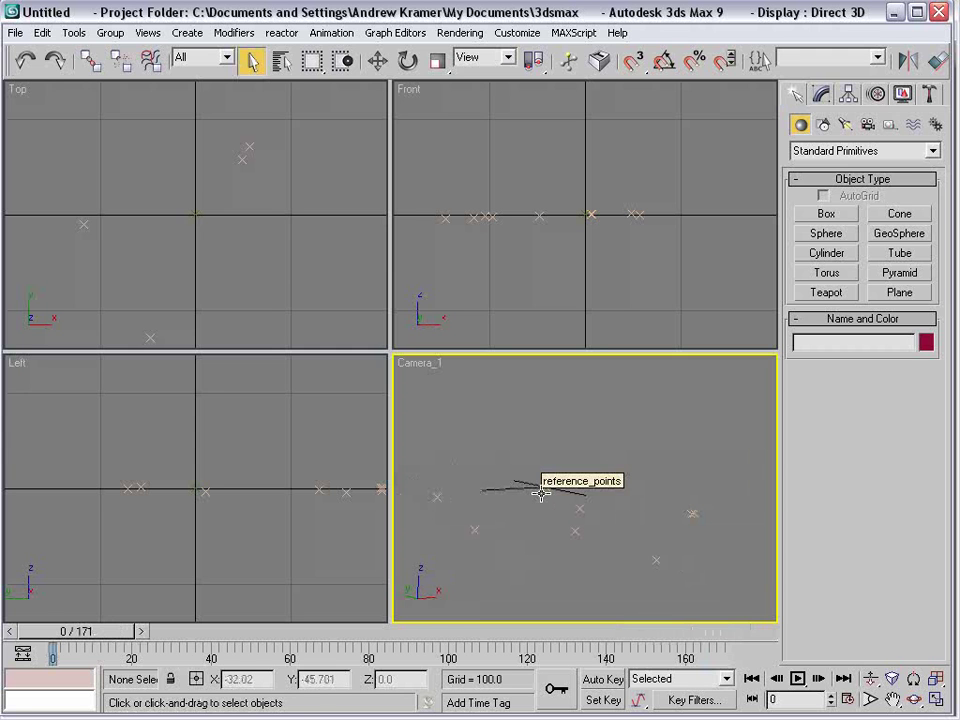
click(150, 32)
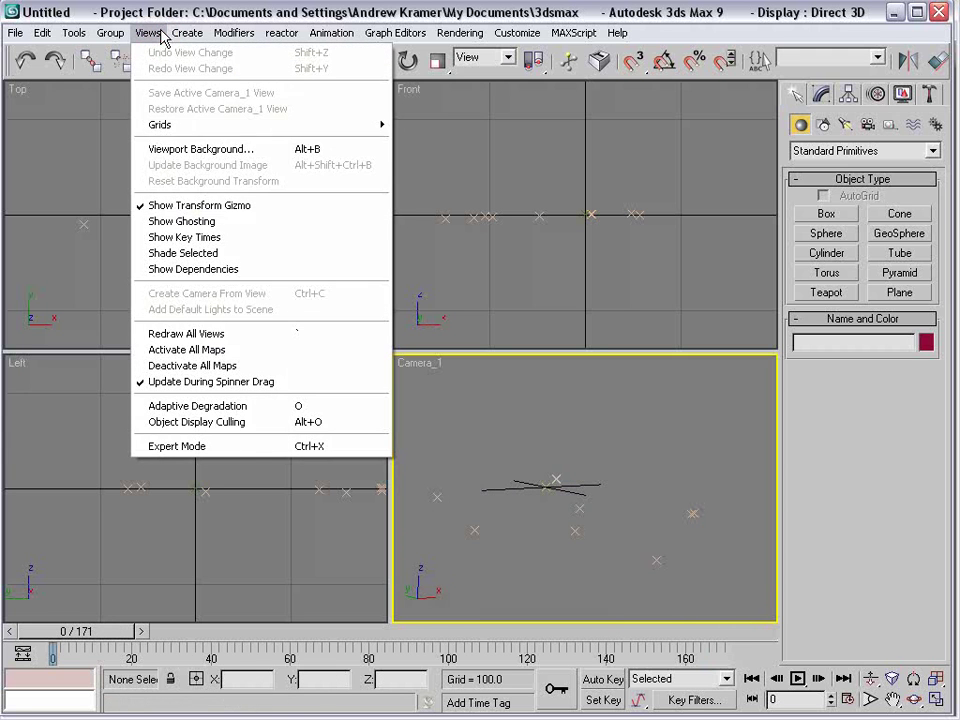
click(190, 152)
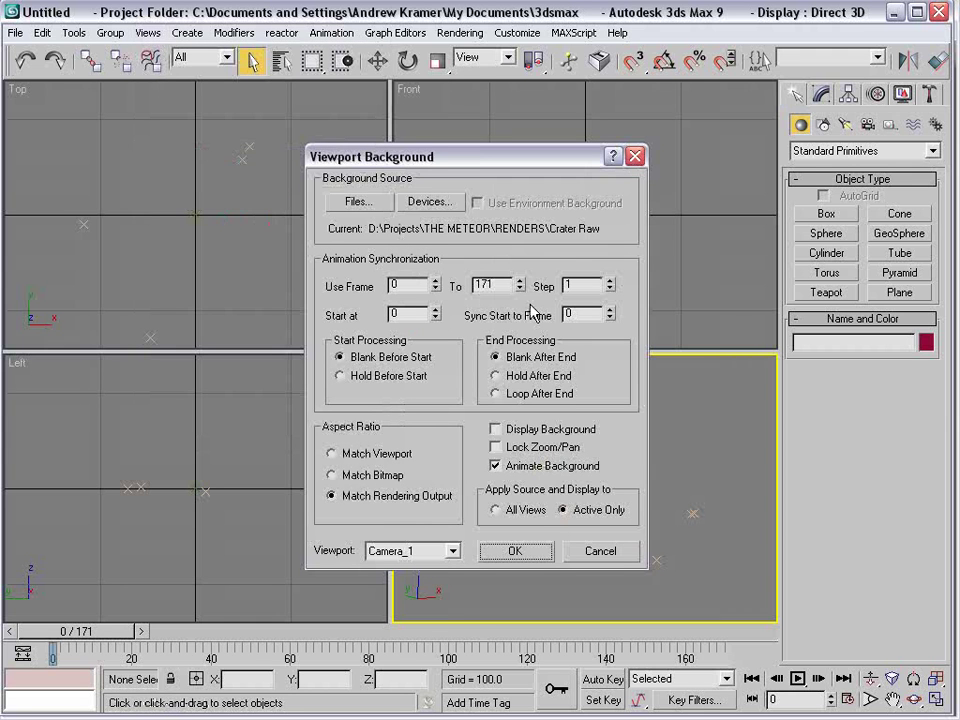
click(634, 156)
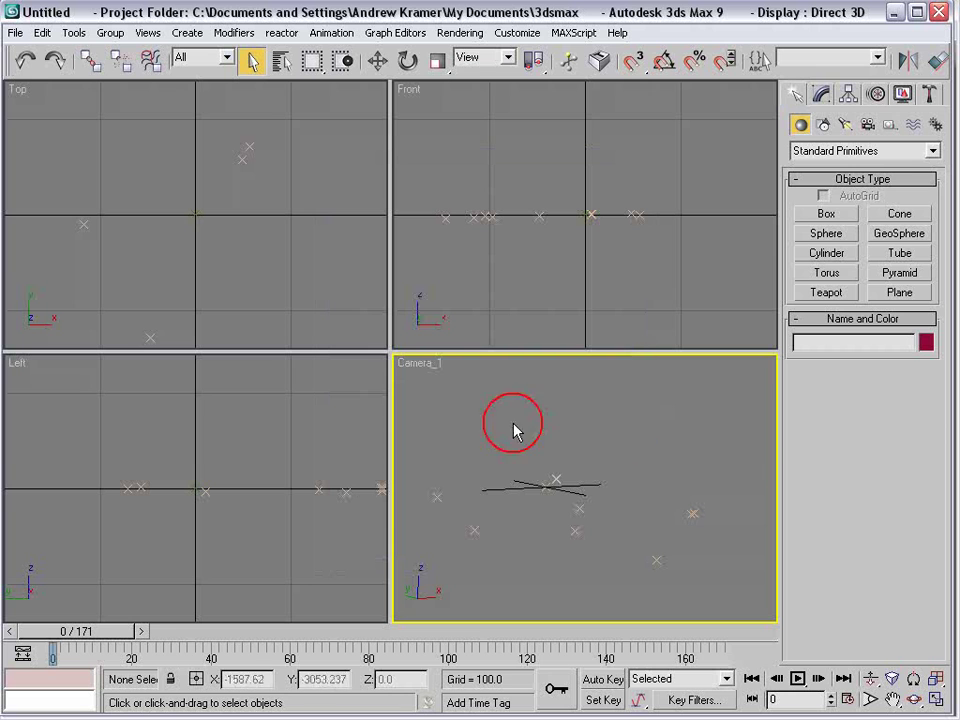
- Draw Box01 among the tracked points and move it down-left in the Top view
click(826, 214)
drag(559, 534, 585, 480)
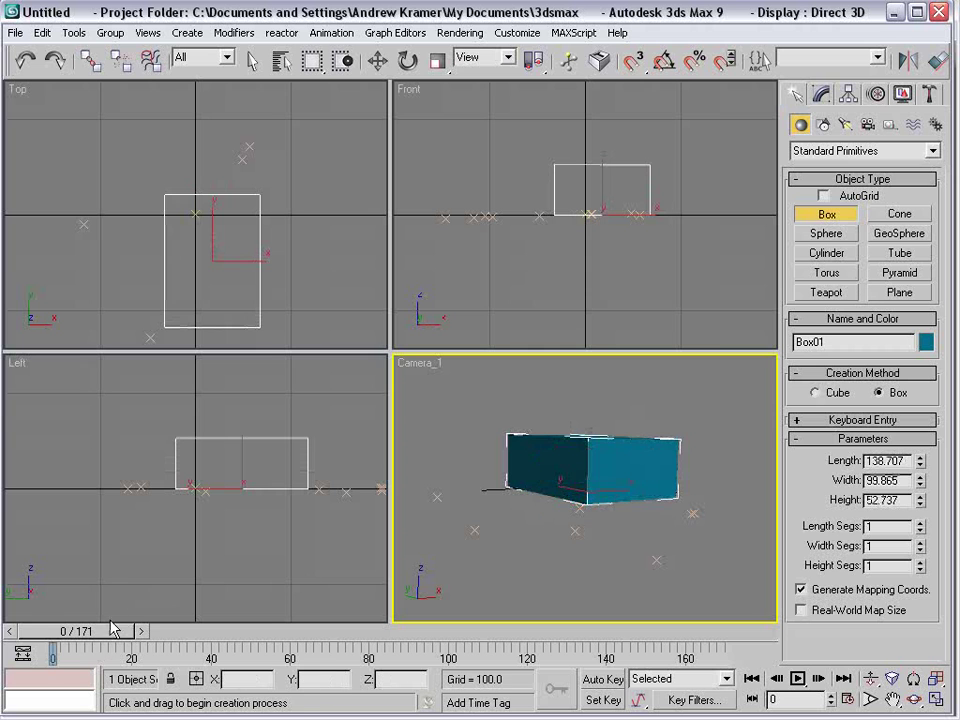
drag(95, 631, 700, 632)
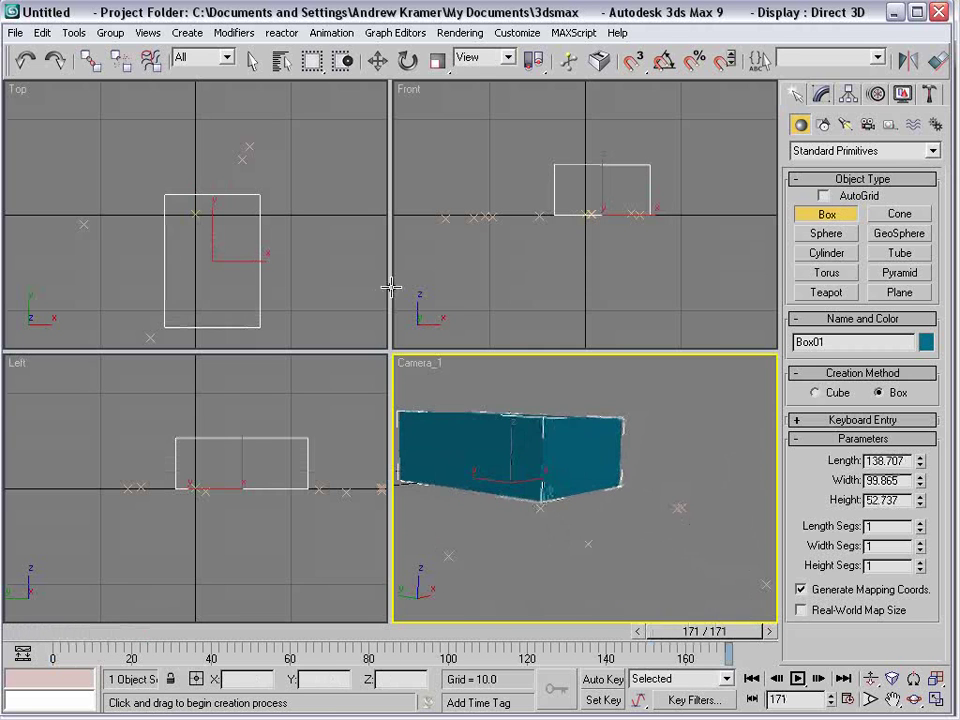
right_click(264, 277)
right_click(231, 259)
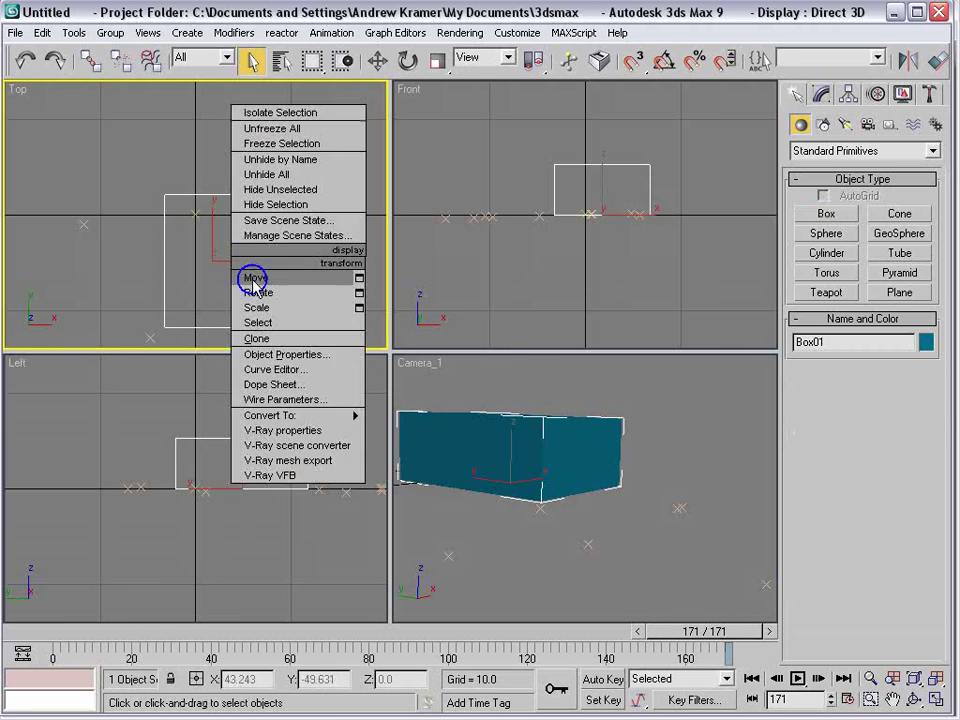
click(253, 277)
mouse_move(221, 241)
mouse_down()
mouse_move(171, 347)
mouse_move(150, 361)
mouse_up()
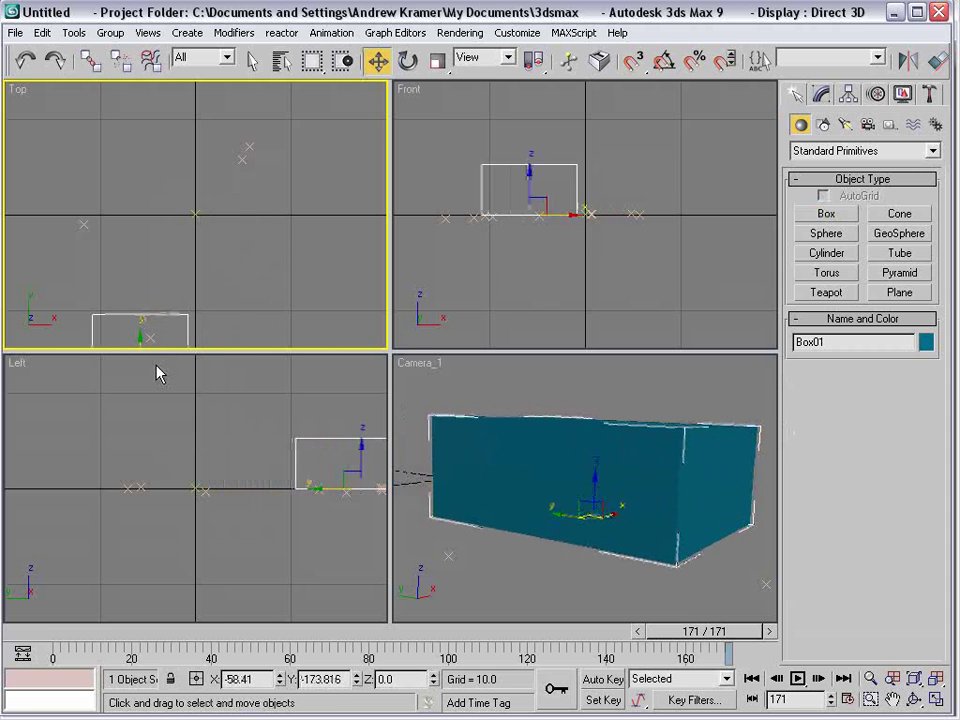
- Resize Box01 to a flat slab about 103 by 96 by 20
click(821, 94)
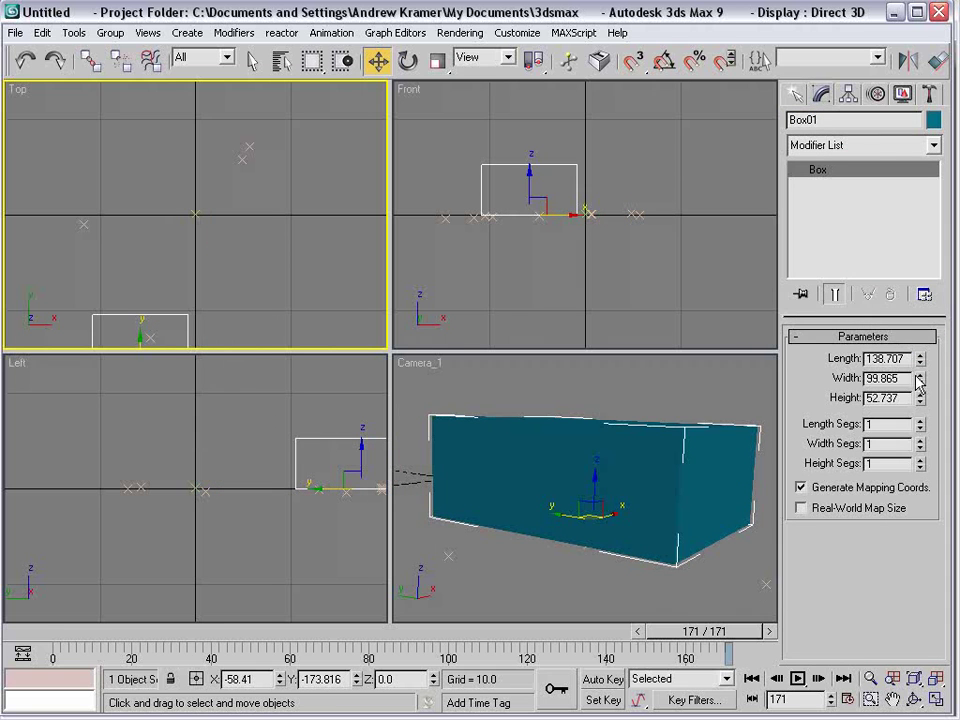
mouse_move(919, 380)
mouse_down()
mouse_move(919, 420)
mouse_move(919, 385)
mouse_move(930, 412)
mouse_move(919, 418)
mouse_move(919, 440)
mouse_up()
mouse_move(480, 631)
mouse_down()
mouse_move(219, 631)
mouse_move(232, 655)
mouse_move(658, 665)
mouse_up()
key(w)
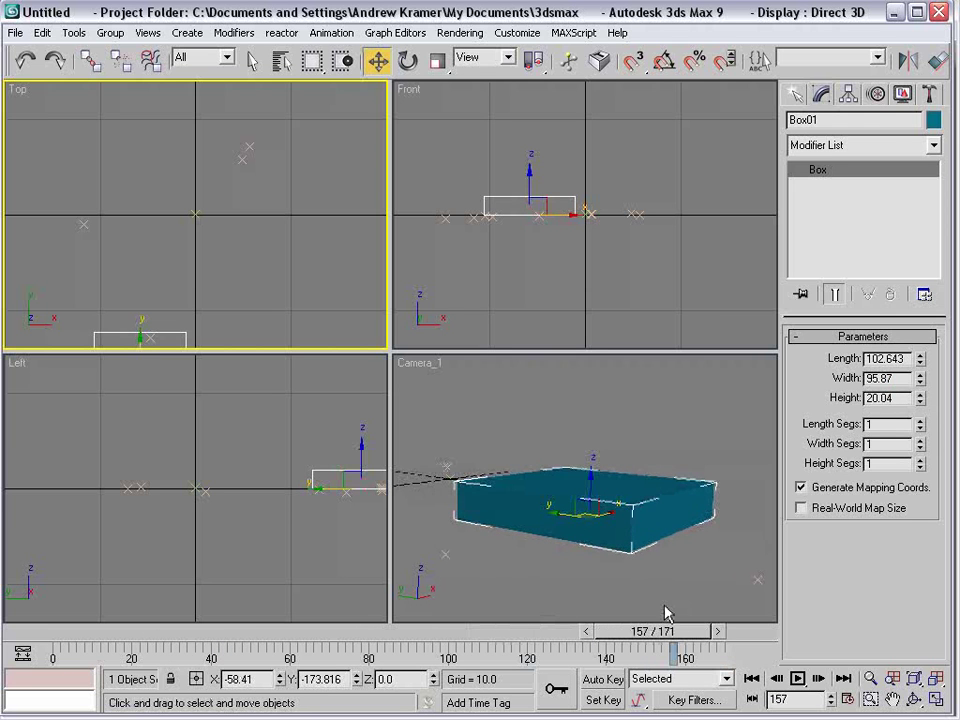
click(666, 614)
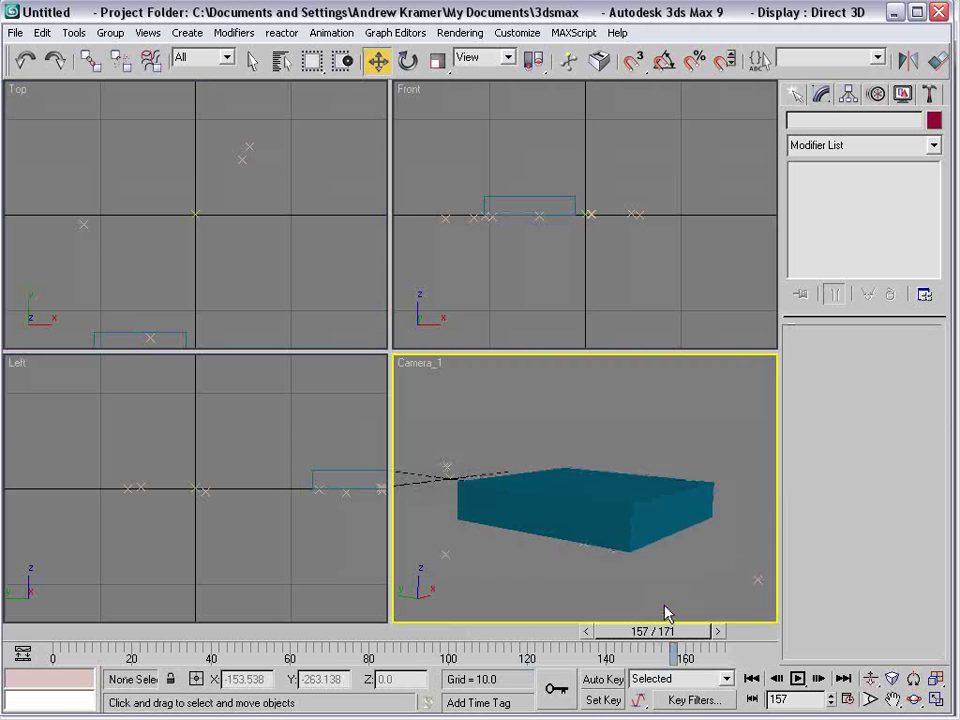